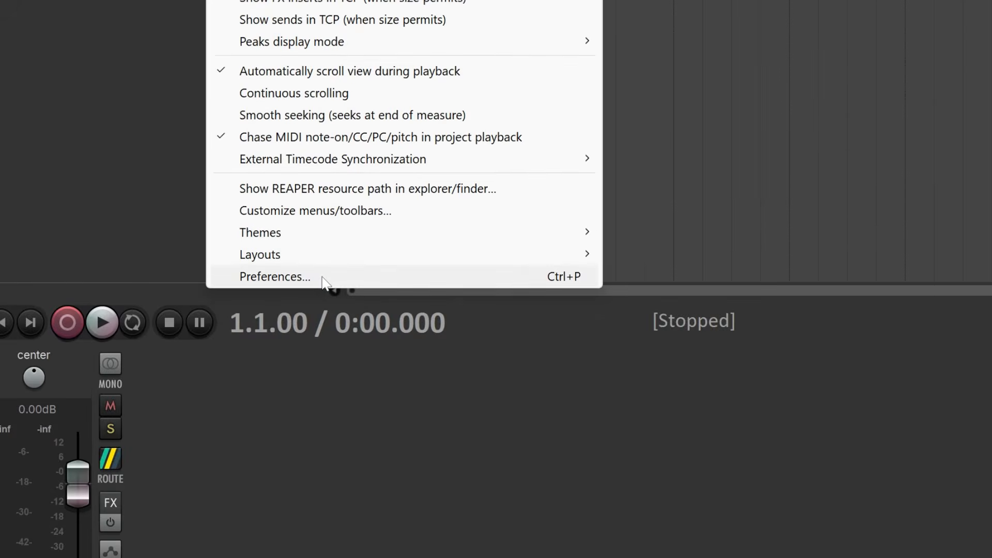
In the audio device preferences, set the audio system to ASIO and choose the ASIO4ALL v2 driver.
left_click(322, 279)
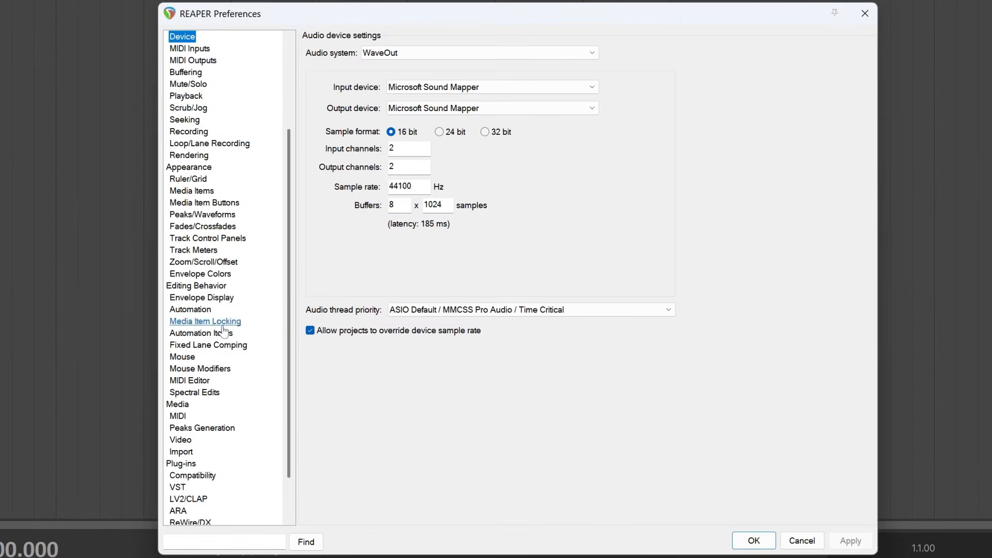
scroll(224, 330, "up", 3)
left_click(176, 143)
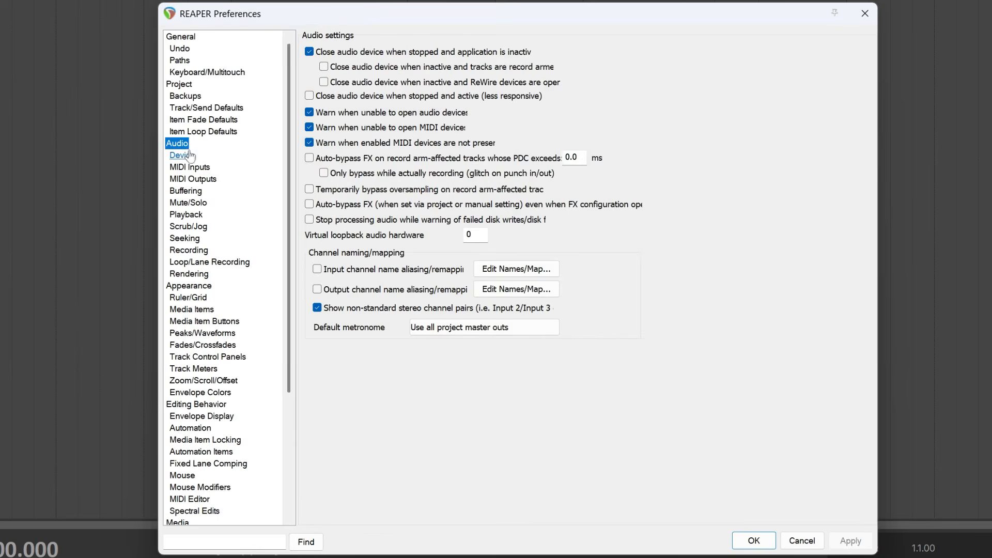
left_click(189, 160)
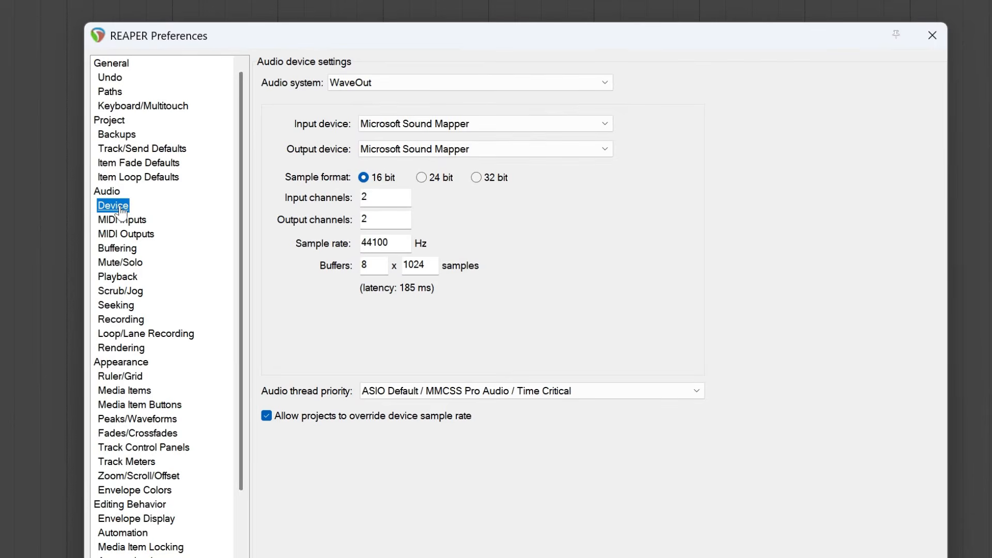
left_click(409, 85)
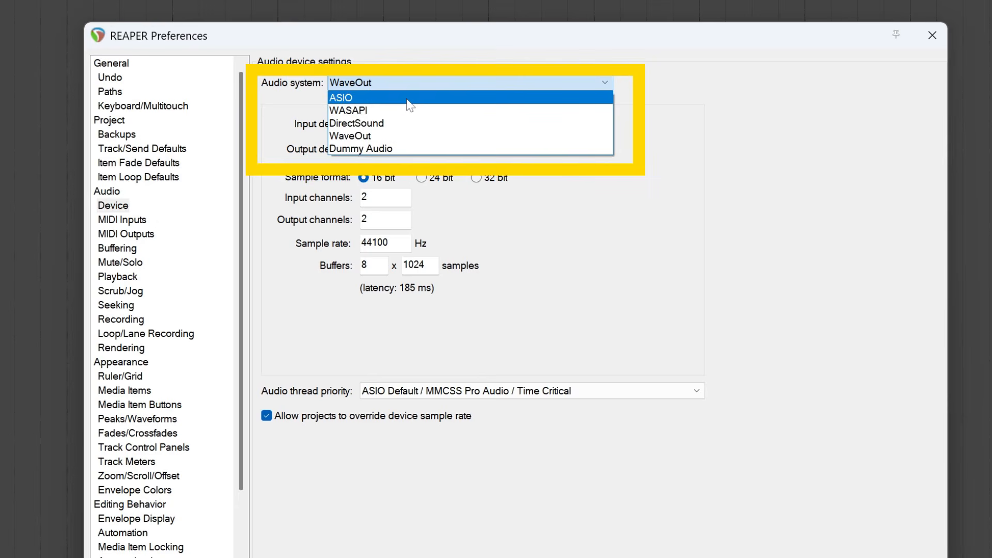
left_click(410, 98)
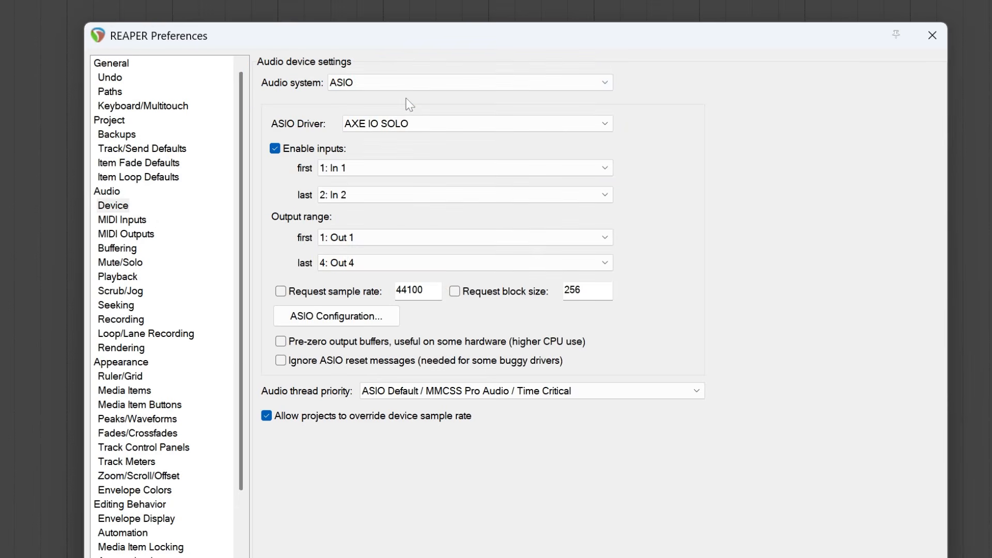
left_click(430, 124)
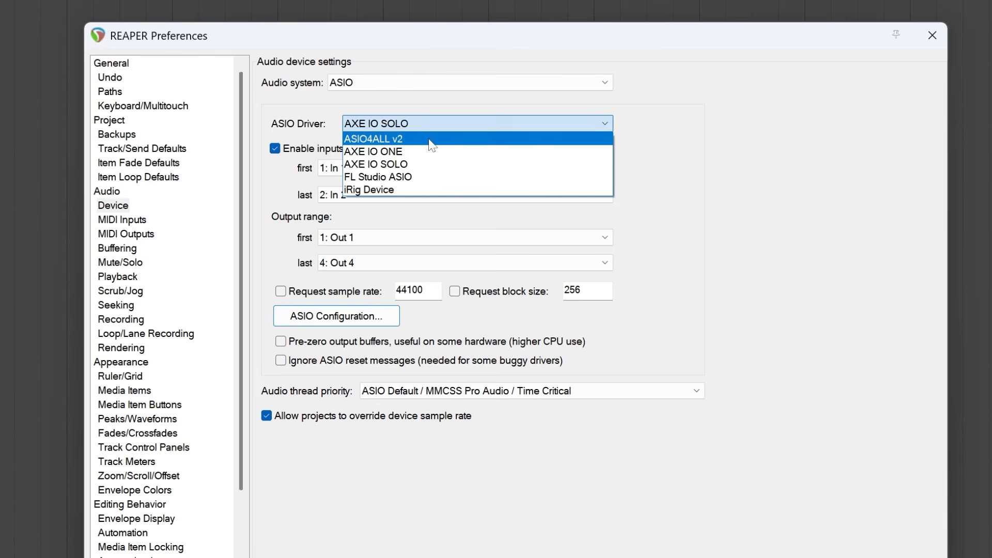
left_click(429, 138)
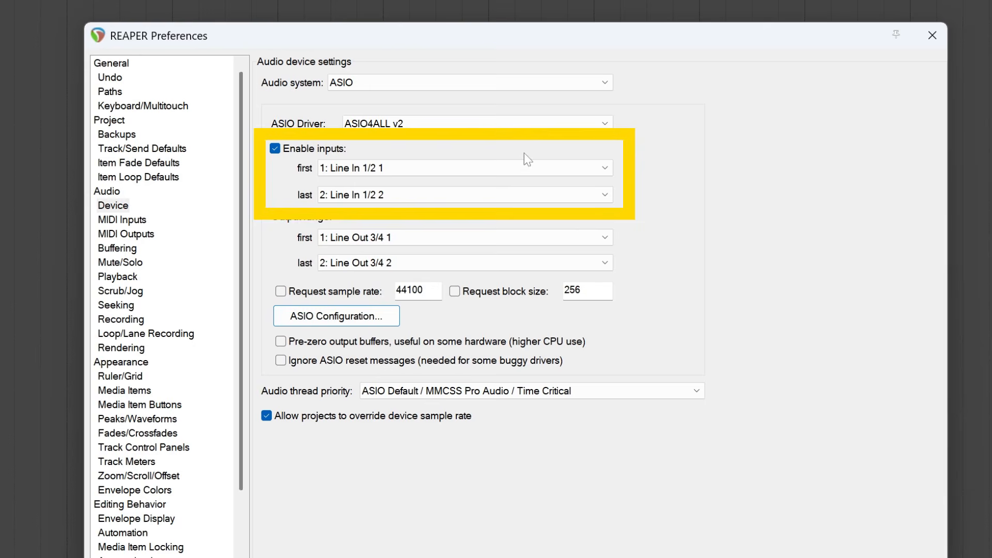
In the ASIO4ALL configuration, disable the Realtek HD Audio Mic input and Line Out 3/4, and enable the Realtek High Definition Audio device.
left_click(354, 317)
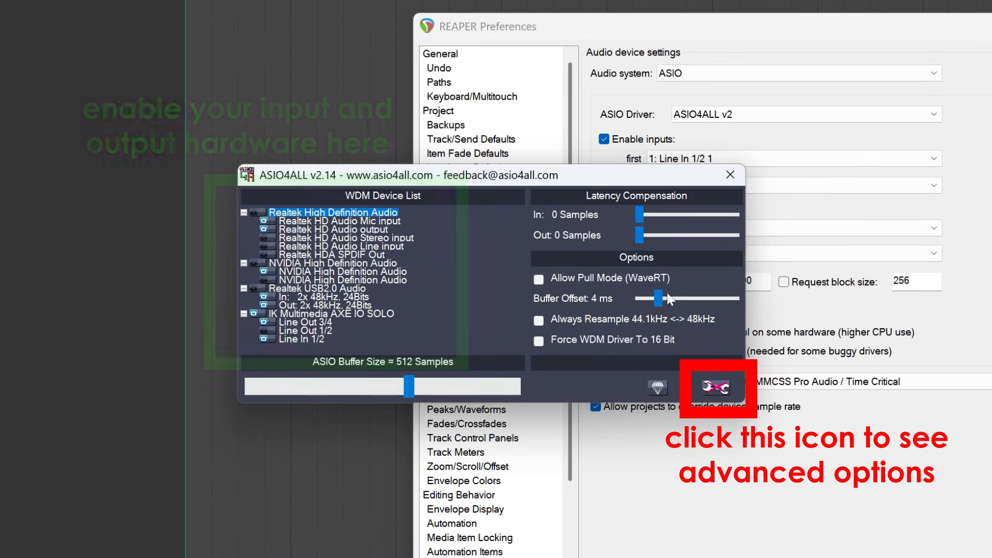
left_click(265, 221)
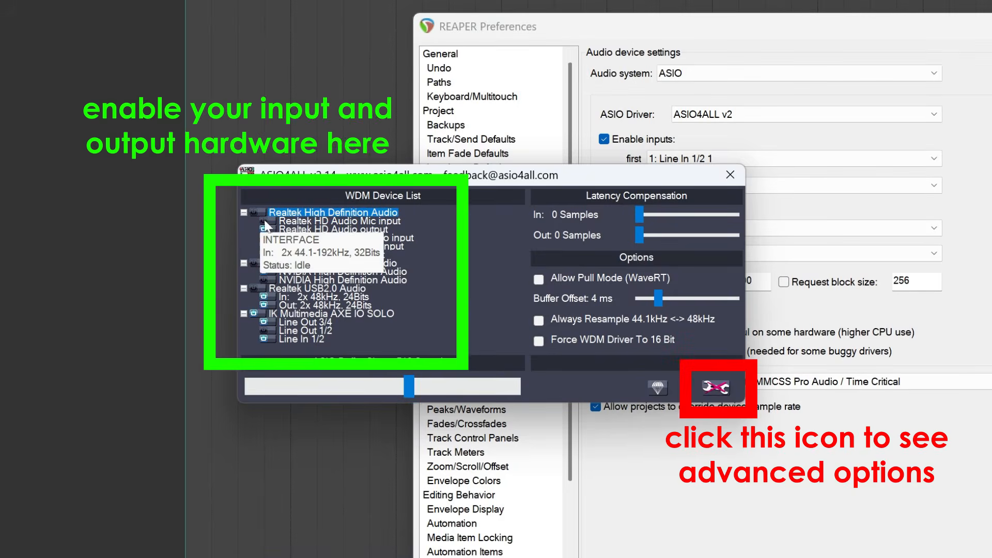
left_click(254, 212)
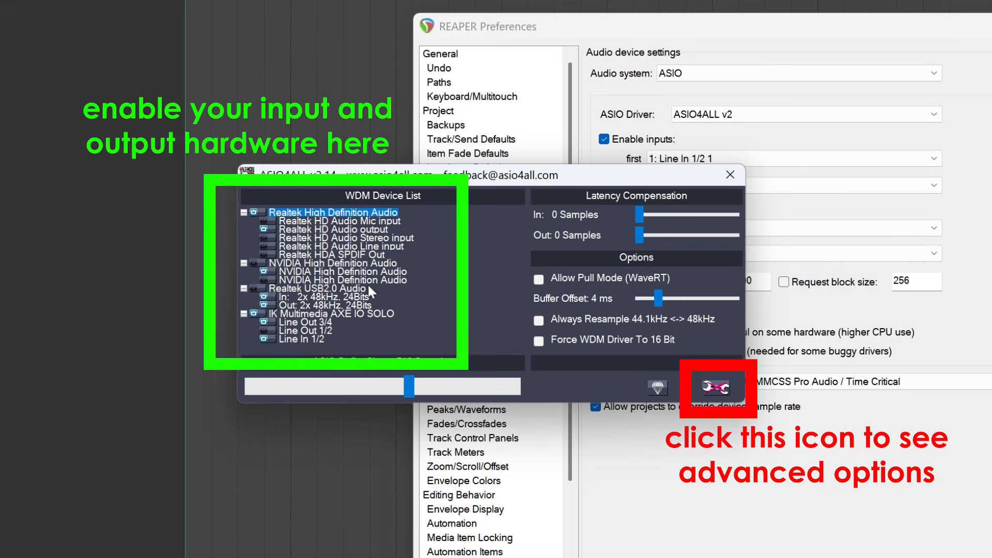
left_click(243, 262)
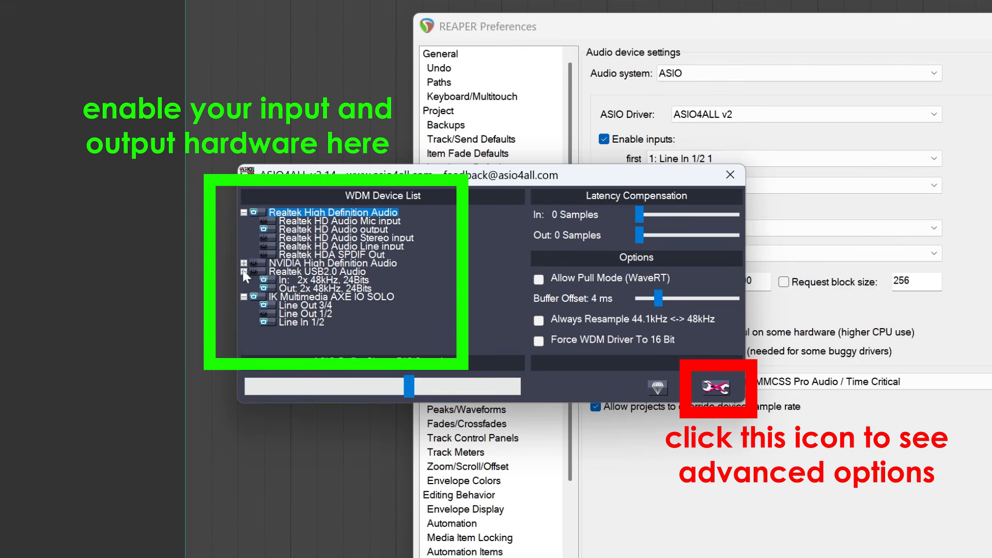
left_click(244, 271)
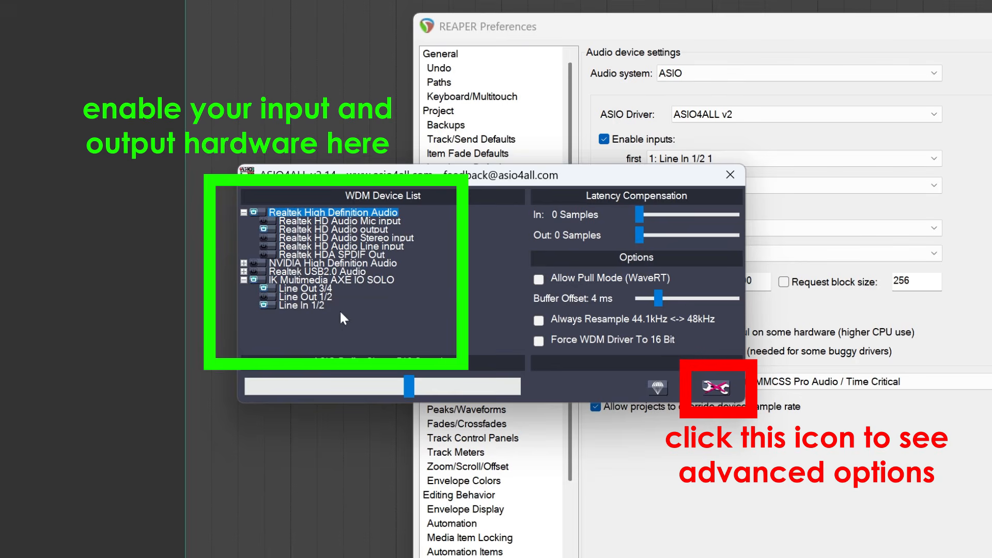
left_click(264, 288)
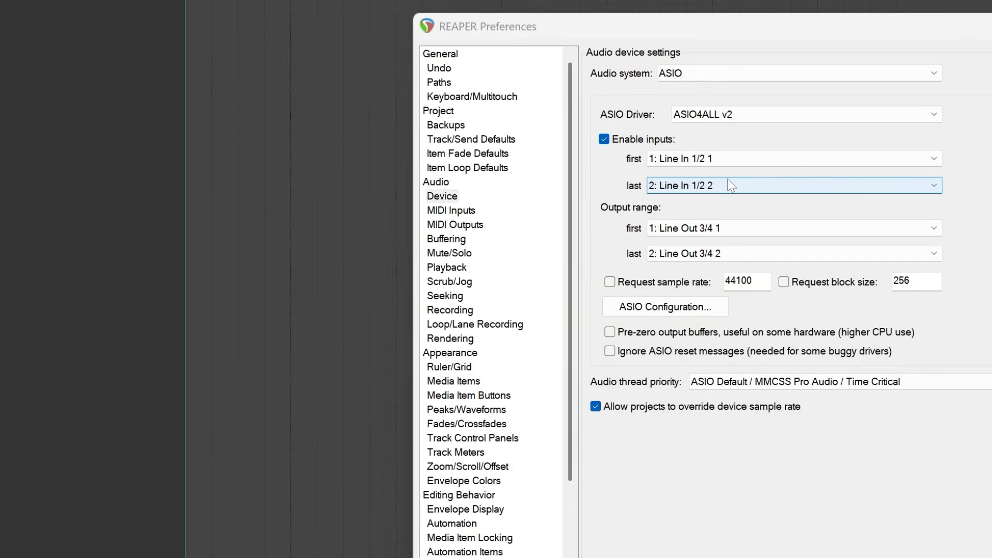
Reduce the ASIO4ALL buffer size to 256 samples and lower it further in the ASIO configuration.
left_click(784, 282)
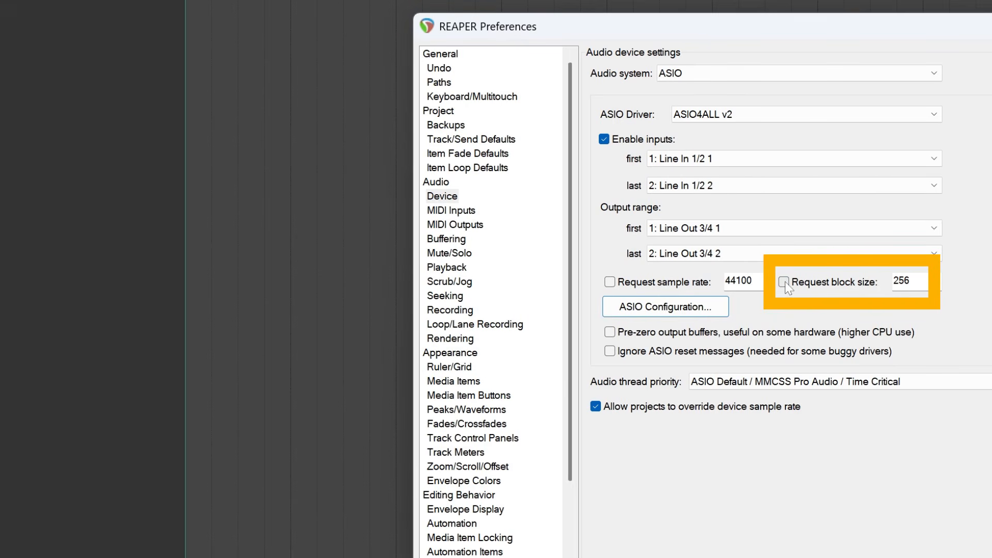
left_click(666, 307)
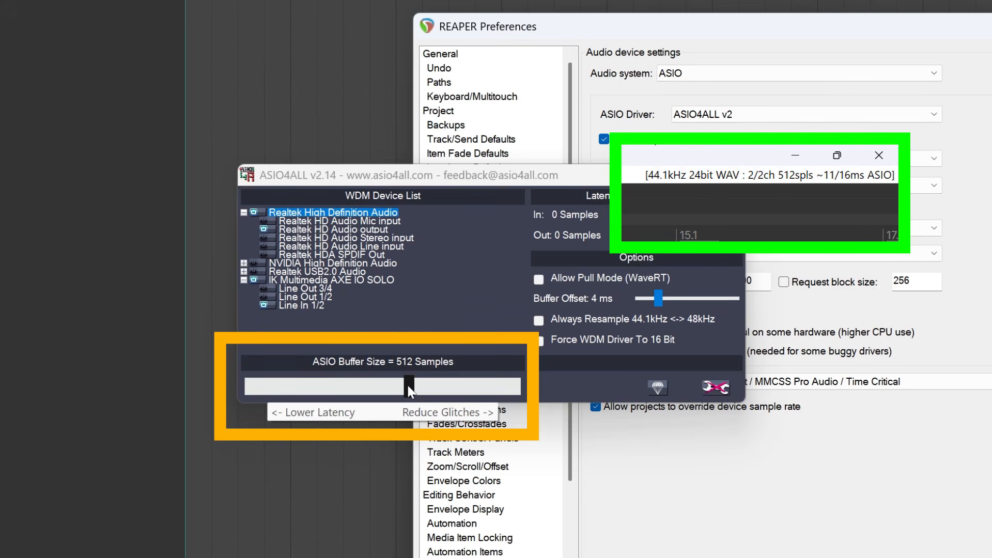
left_click_drag(409, 391, 354, 395)
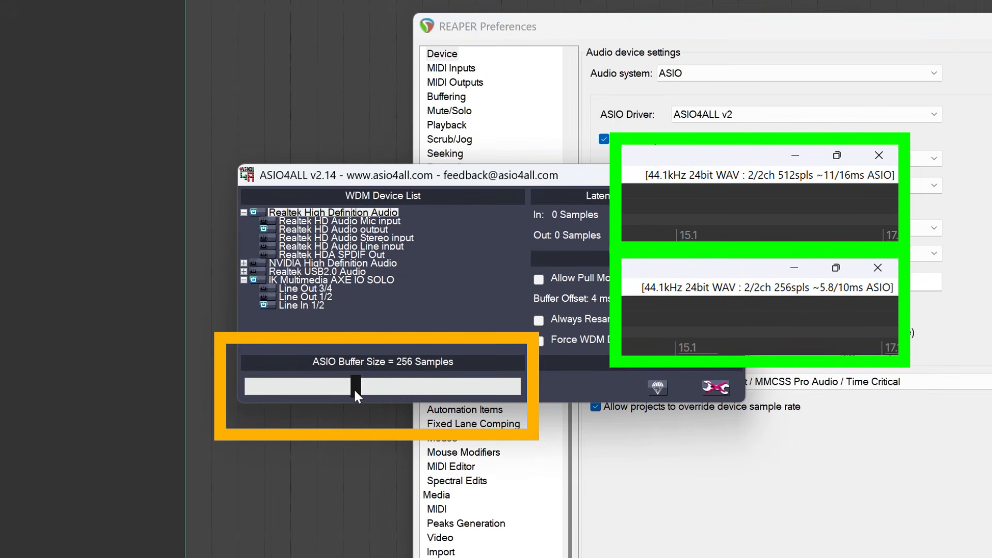
left_click_drag(357, 386, 303, 394)
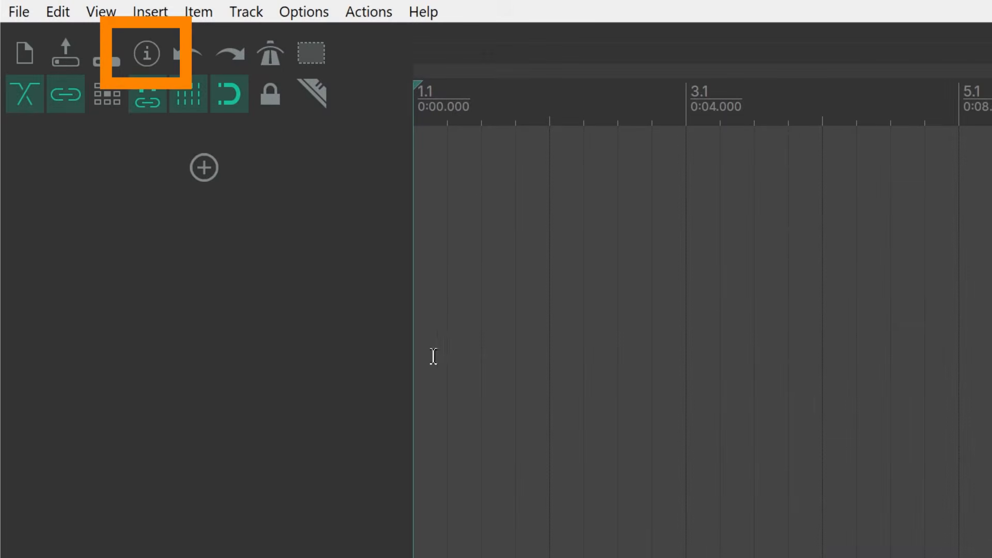
Enable the project sample rate in the project settings and try 48000 Hz and 96000 Hz.
left_click(116, 42)
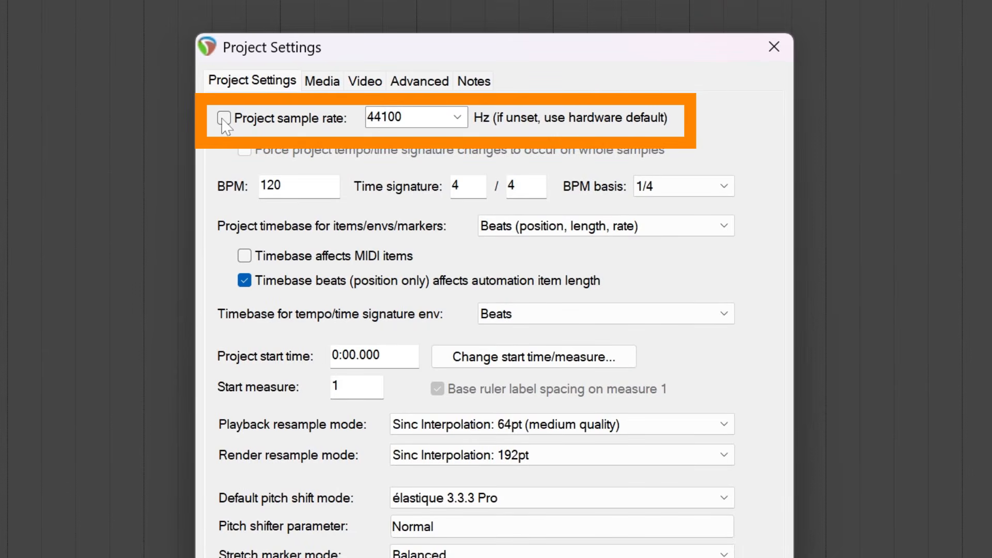
left_click(223, 120)
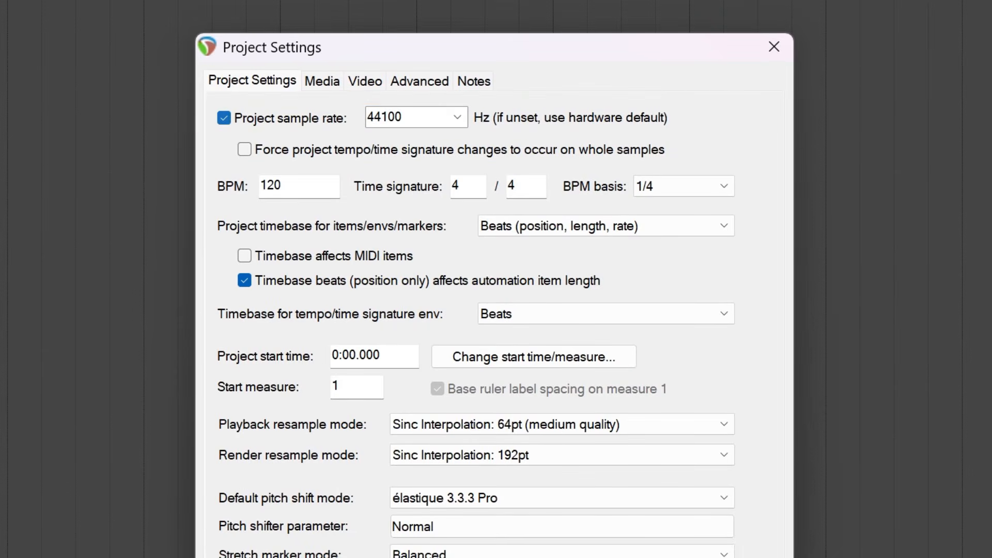
left_click(457, 119)
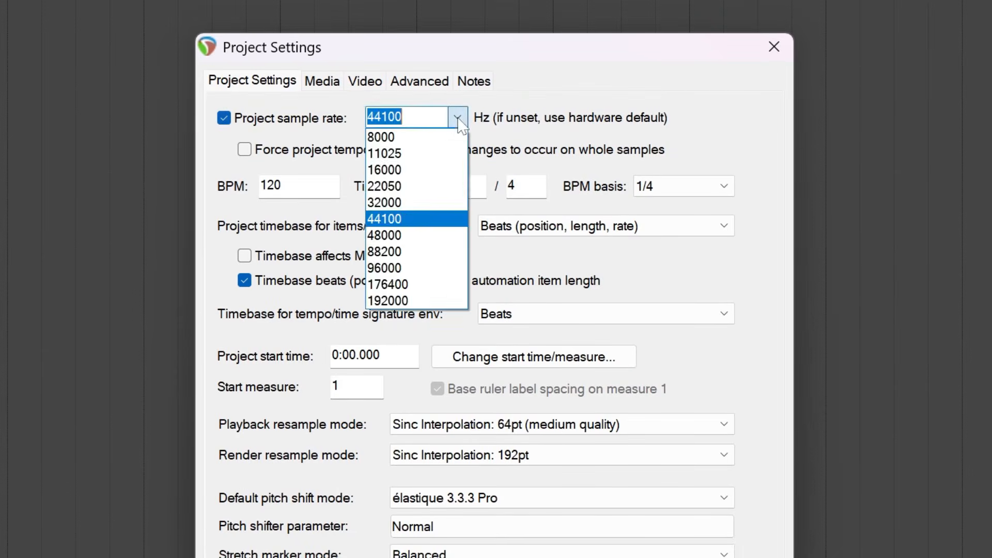
left_click(442, 238)
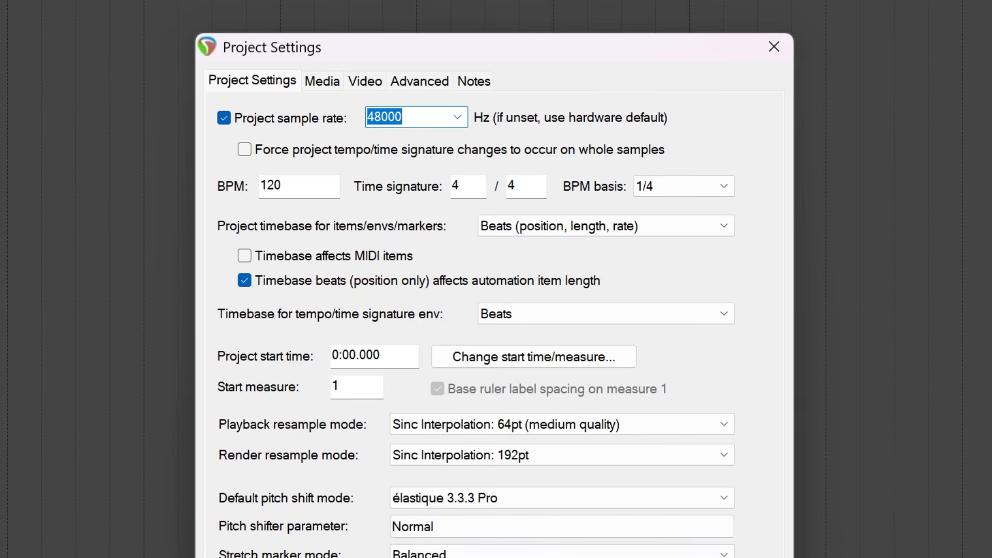
left_click(457, 118)
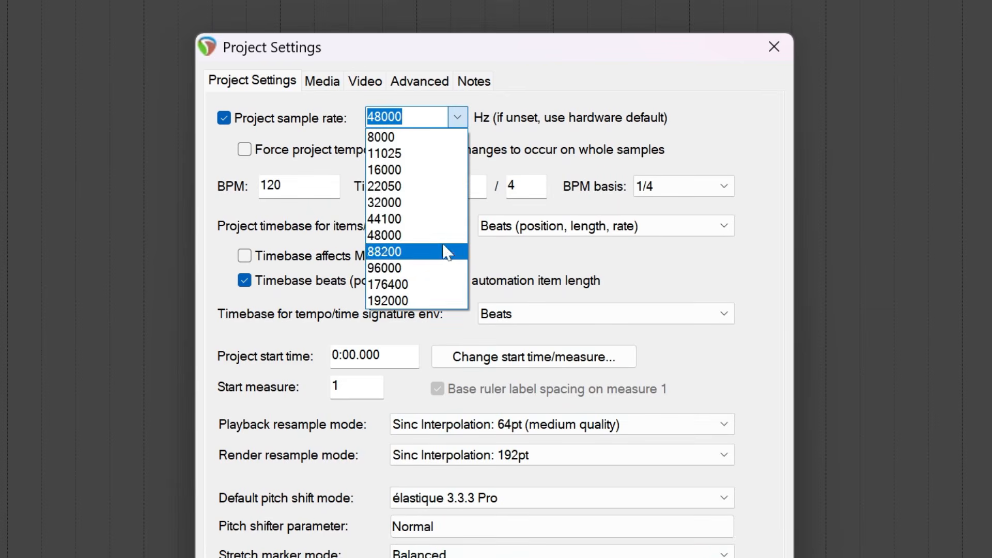
left_click(431, 267)
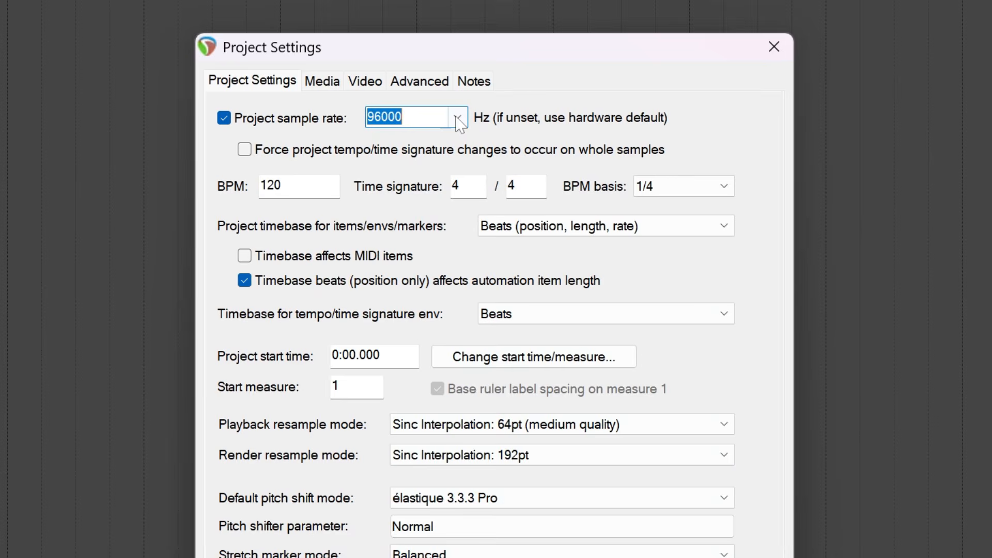
Set the project sample rate back to 44100 Hz and turn off the project sample rate option.
left_click(457, 117)
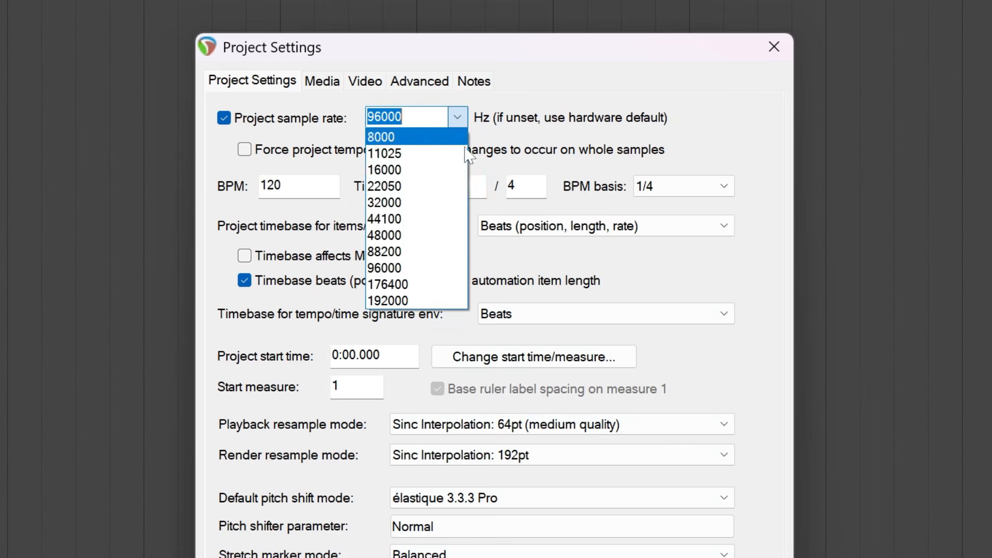
left_click(447, 219)
left_click(223, 118)
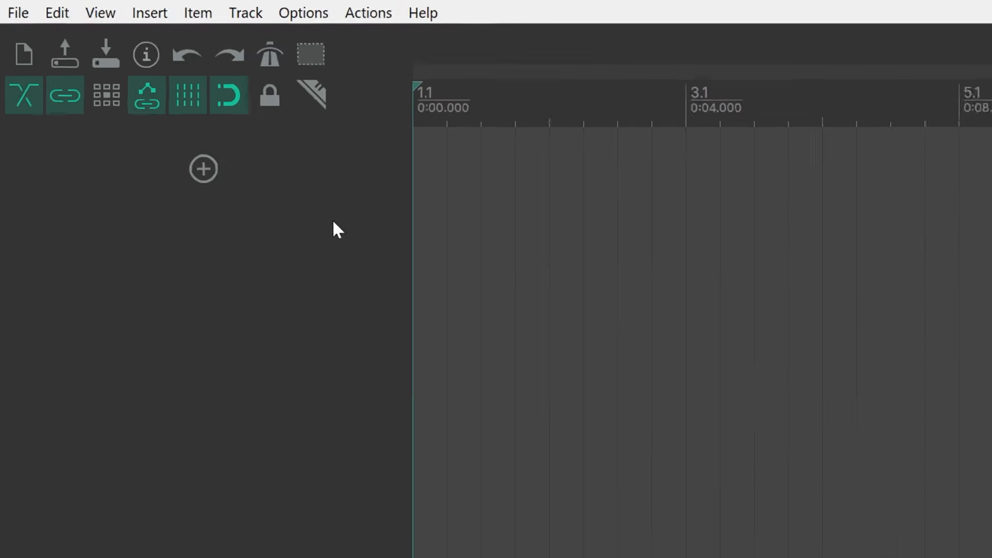
Add a new track named Electric Guitar and arm it for recording.
left_click(224, 188)
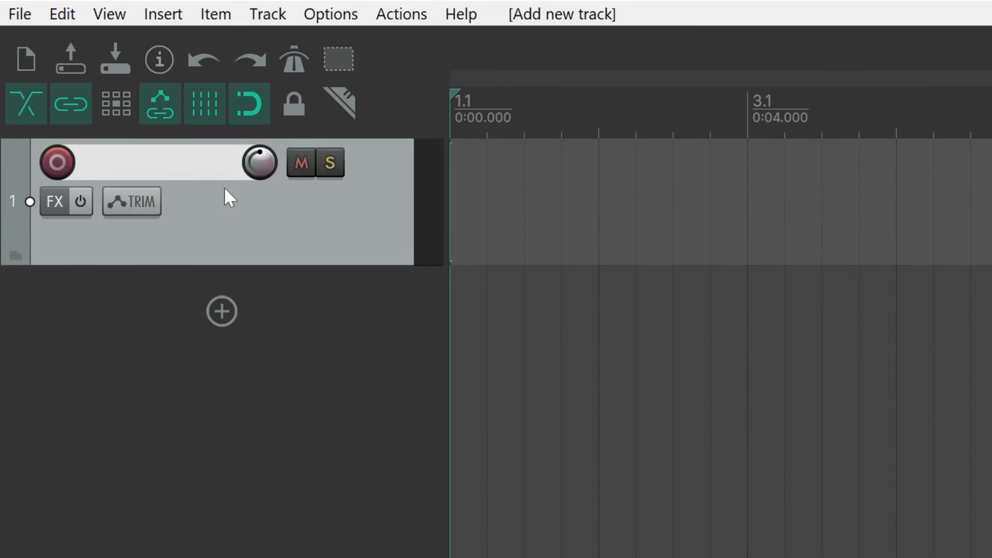
double_click(193, 166)
type("Electric Guitar")
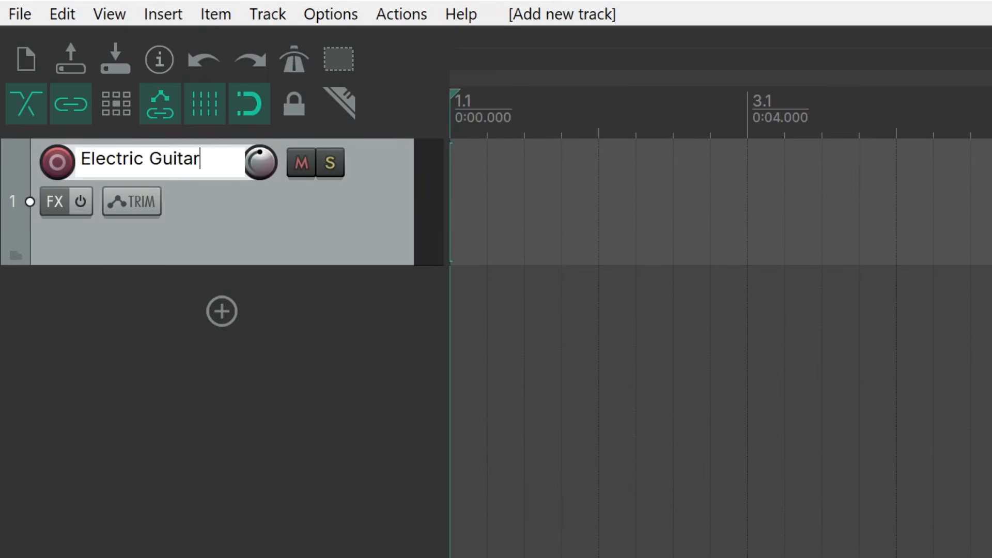
left_click(234, 435)
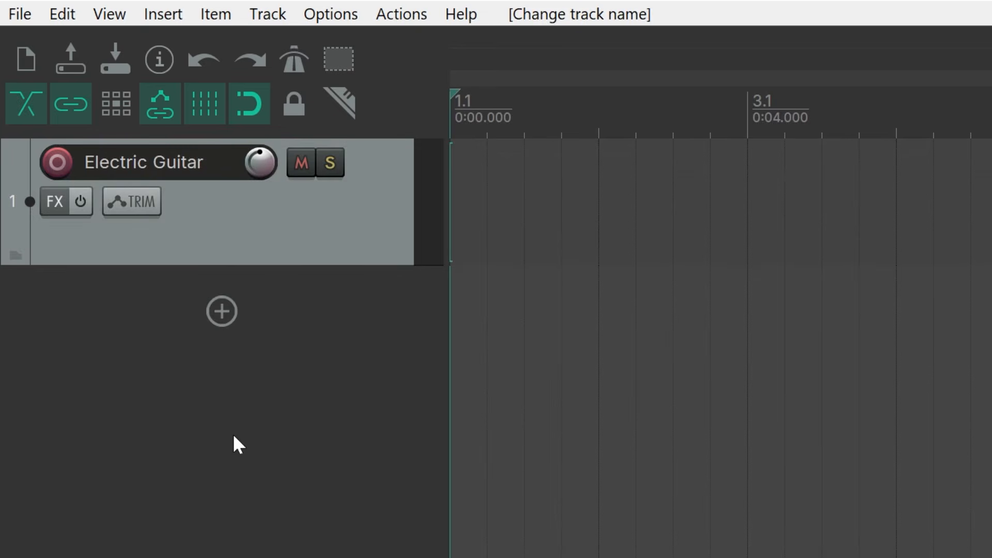
left_click(58, 163)
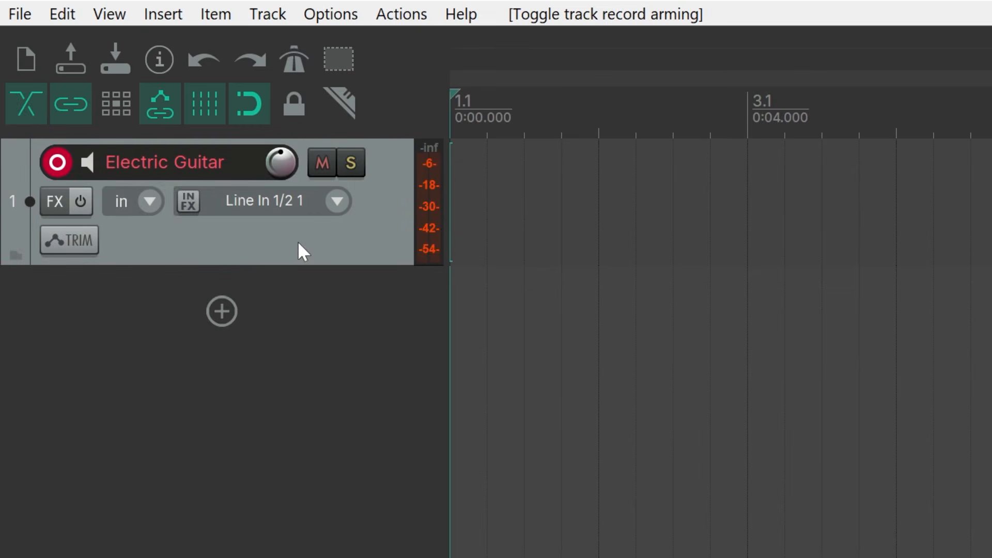
Examine the mono, stereo and MIDI input choices for the Electric Guitar track without changing its input.
left_click(335, 202)
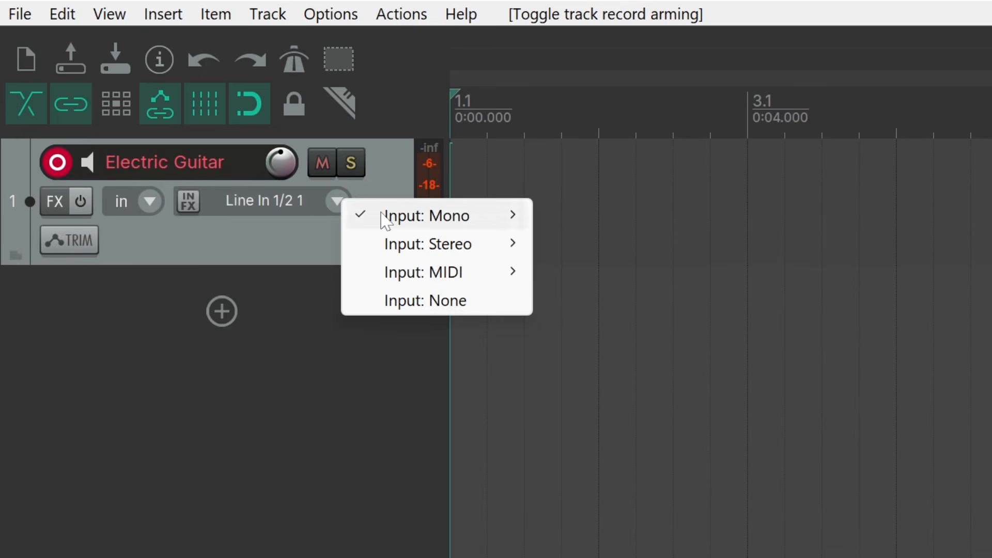
mouse_move(385, 219)
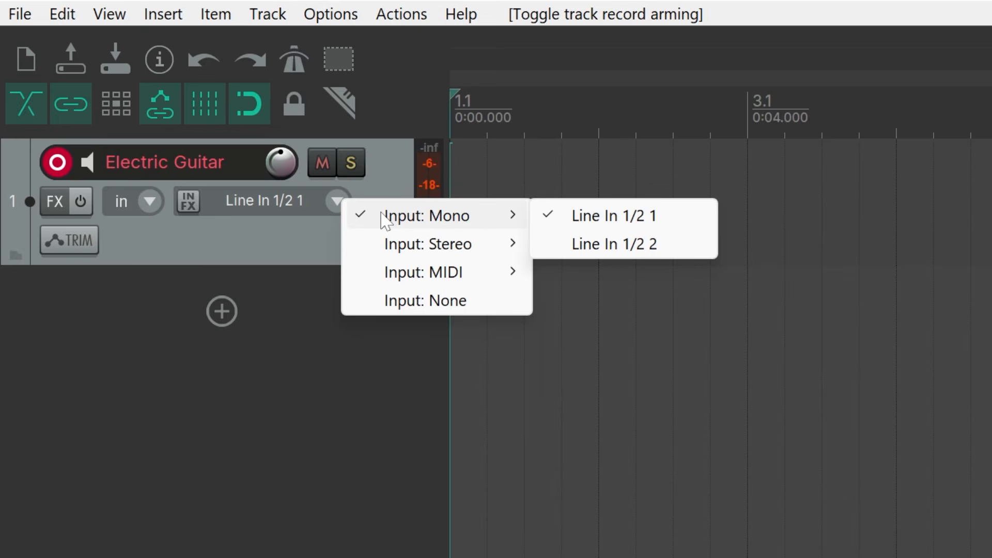
mouse_move(388, 250)
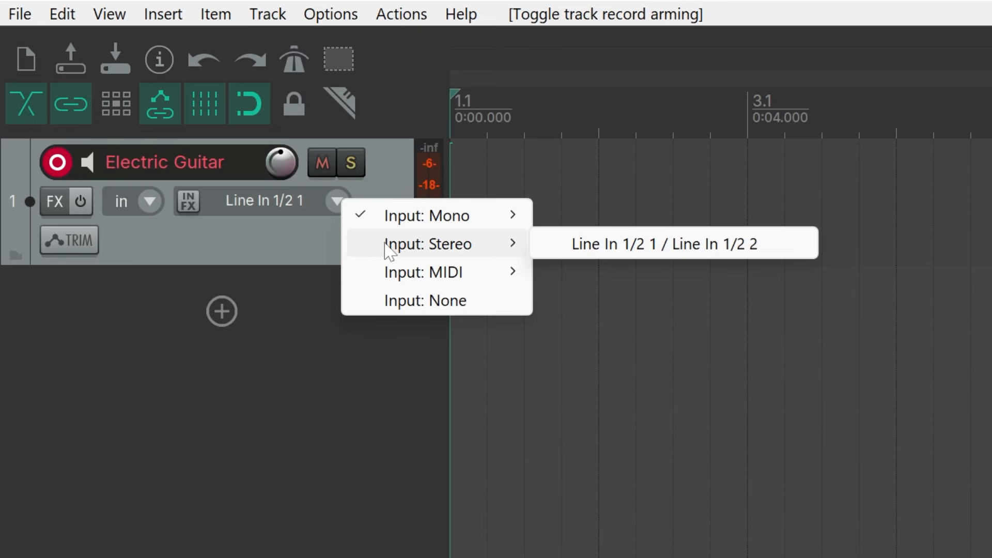
mouse_move(396, 278)
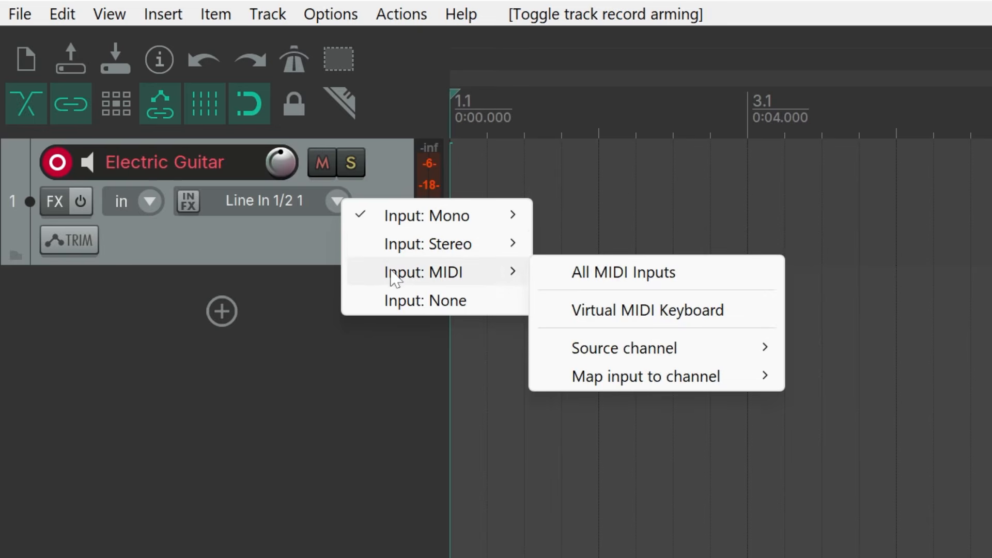
mouse_move(397, 223)
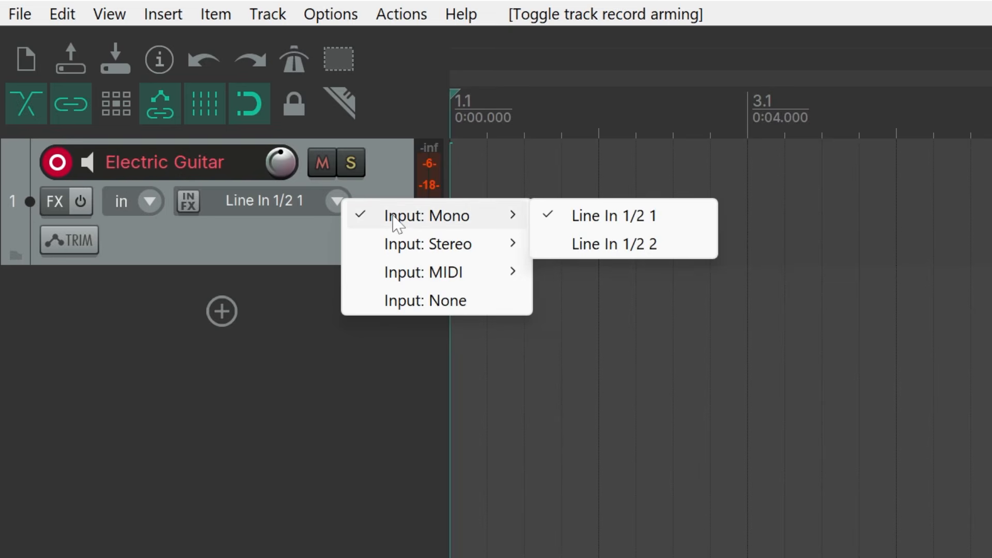
left_click(271, 234)
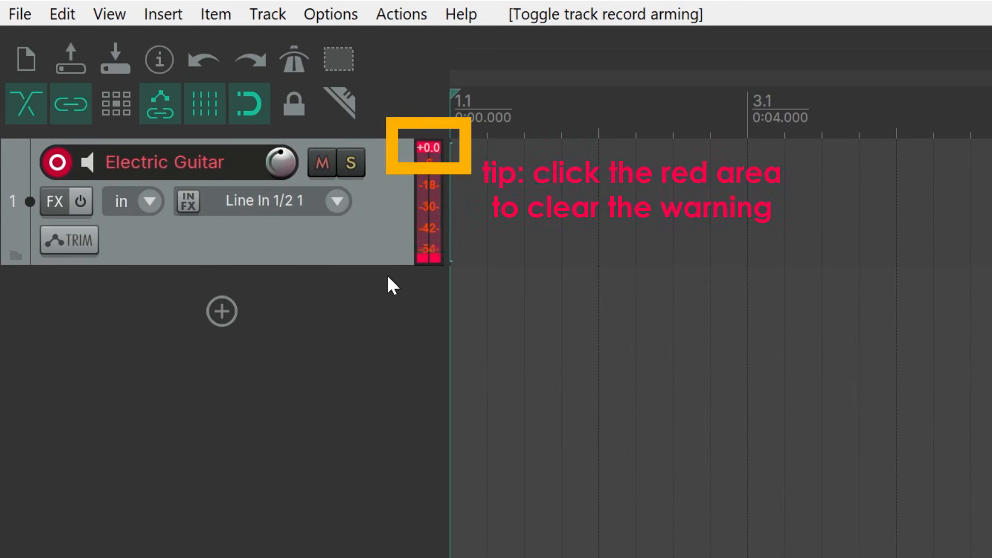
Clear the clipping warning on the Electric Guitar track's meter.
left_click(434, 148)
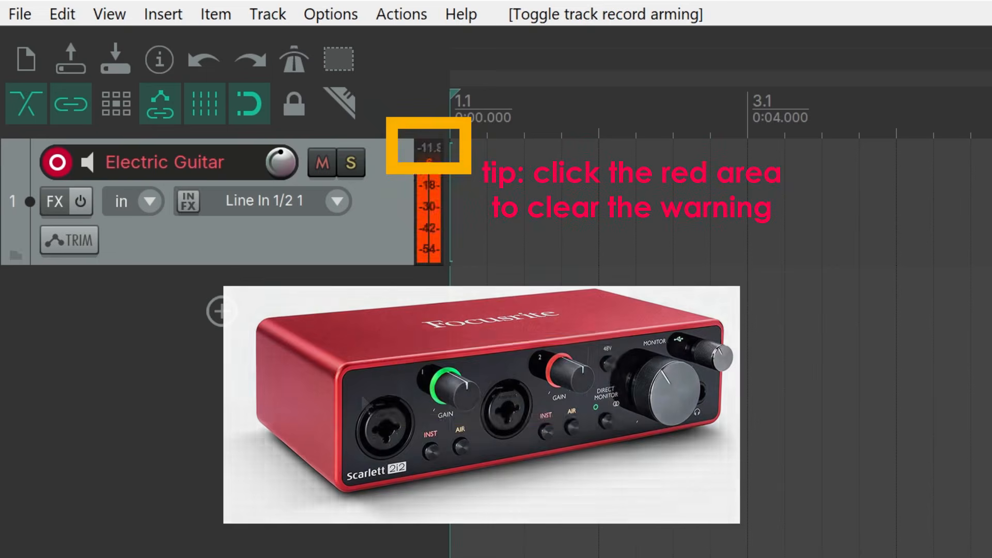
left_click(434, 148)
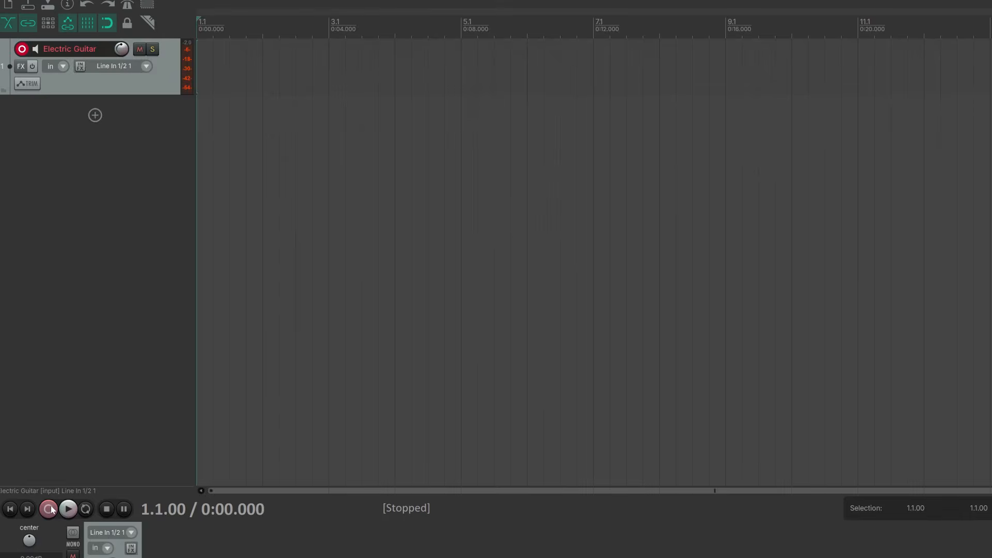
Record an Electric Guitar take from the project start and save it with the on-stop file prompt turned off.
left_click(49, 509)
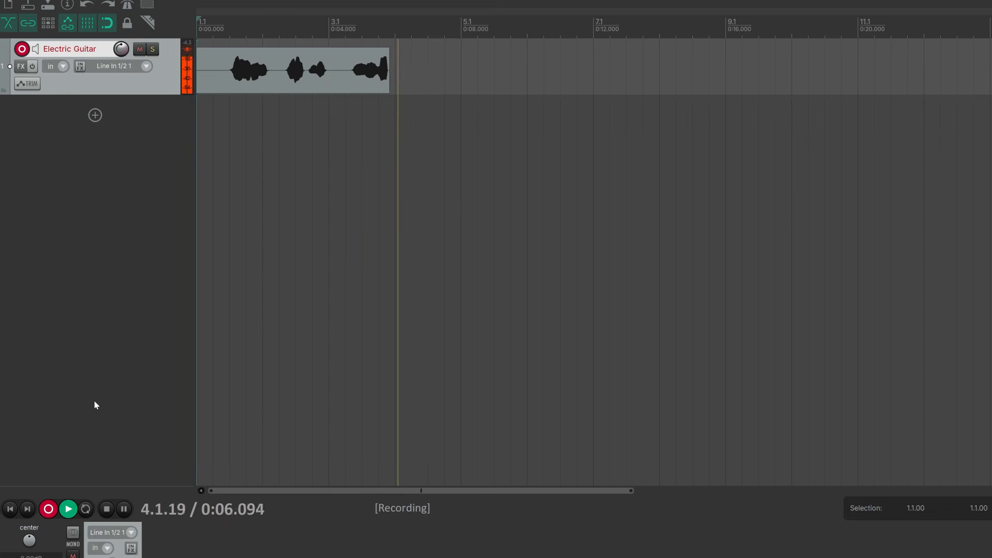
key("space")
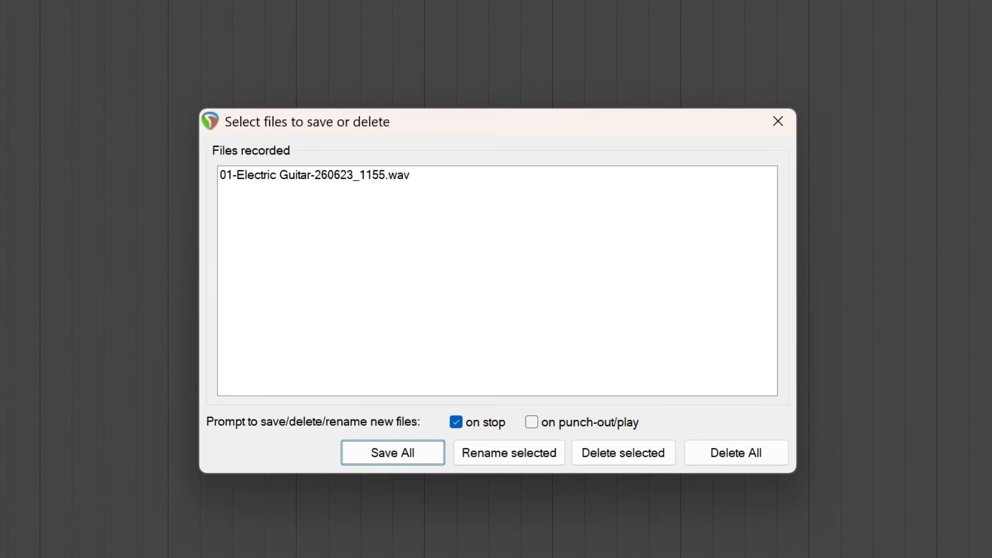
left_click(456, 423)
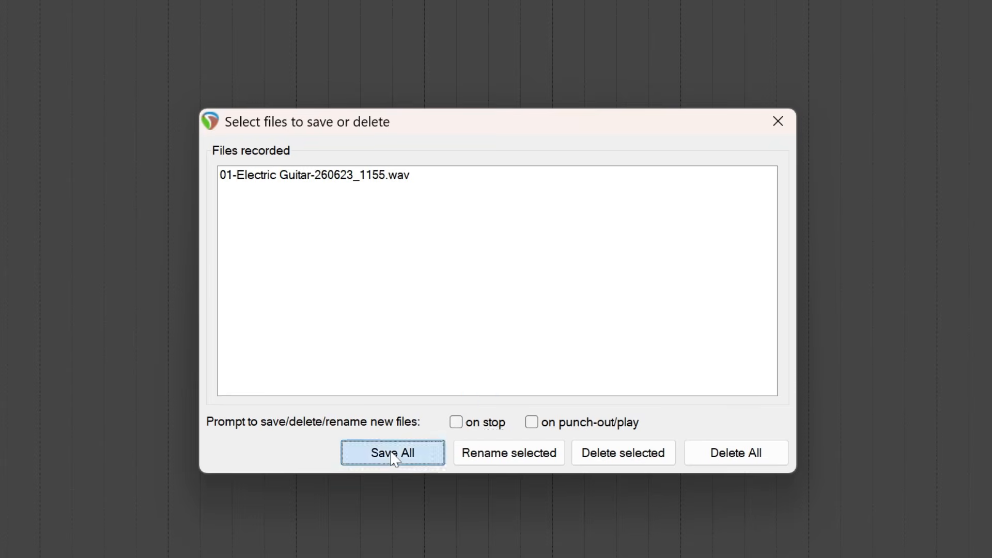
left_click(392, 454)
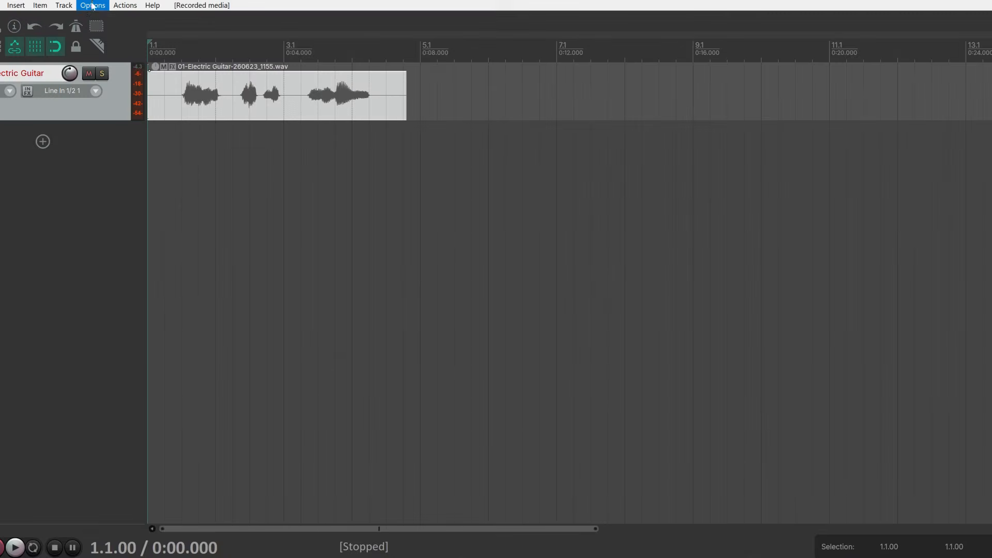
Try the on-stop save/delete/rename prompt in the Recording preferences, leave it off and close the preferences.
left_click(92, 6)
left_click(194, 516)
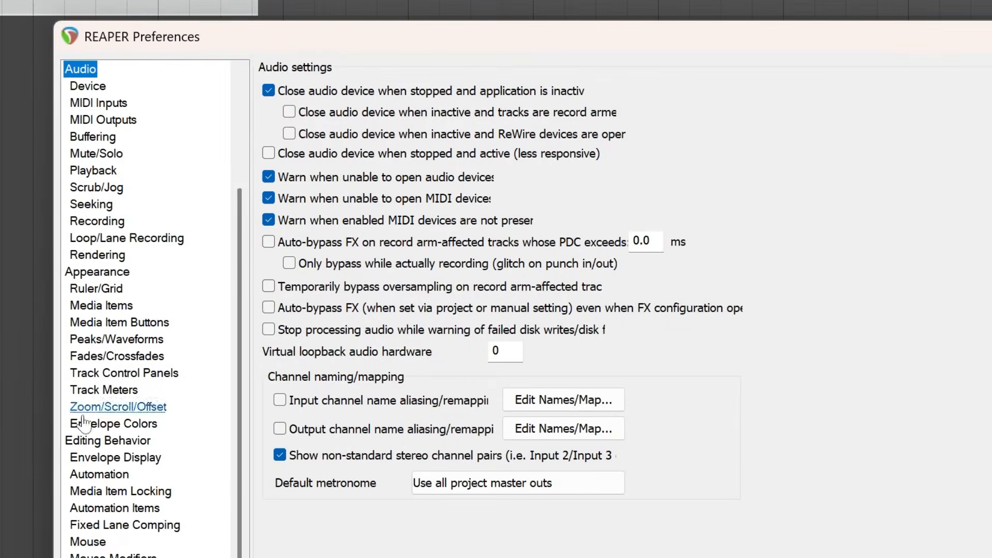
left_click(103, 221)
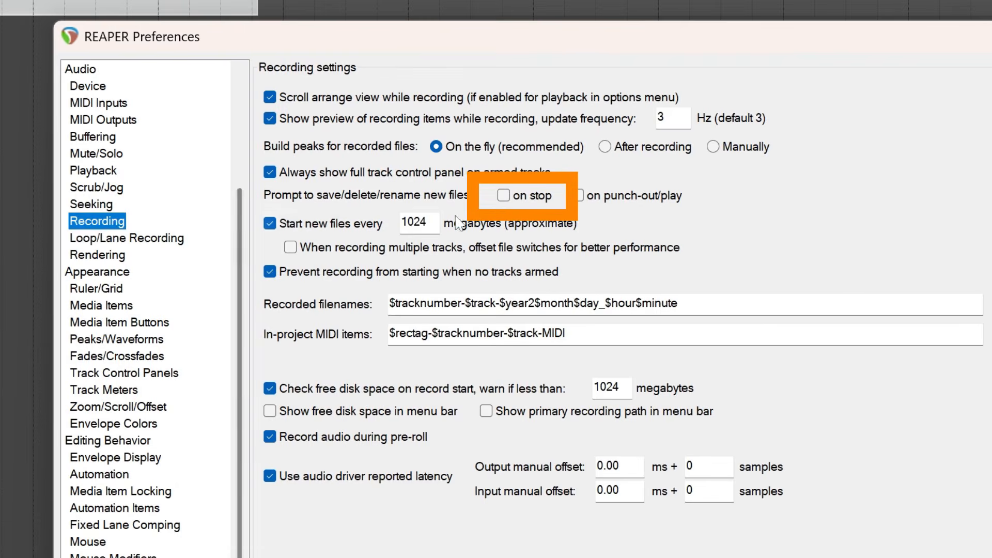
left_click(503, 196)
left_click(503, 196)
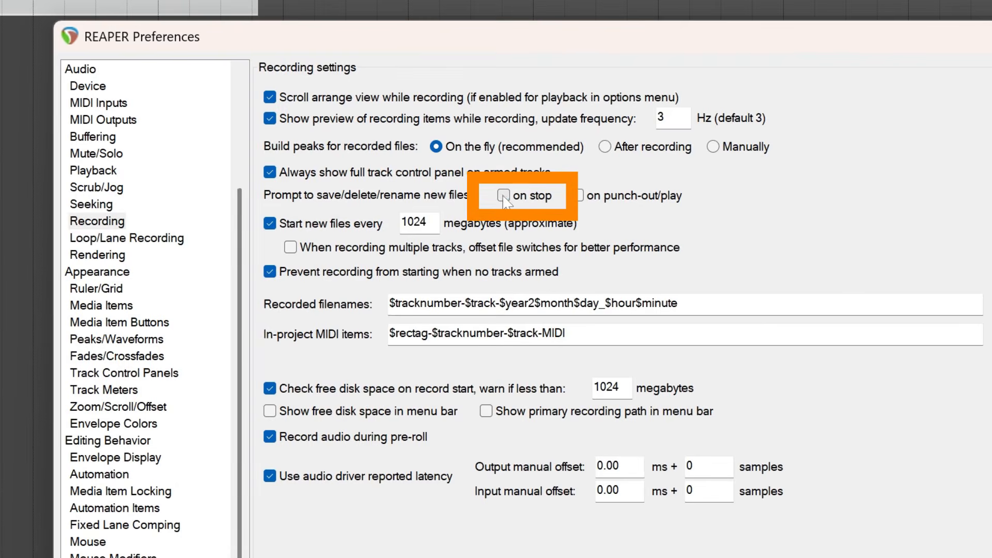
key("Escape")
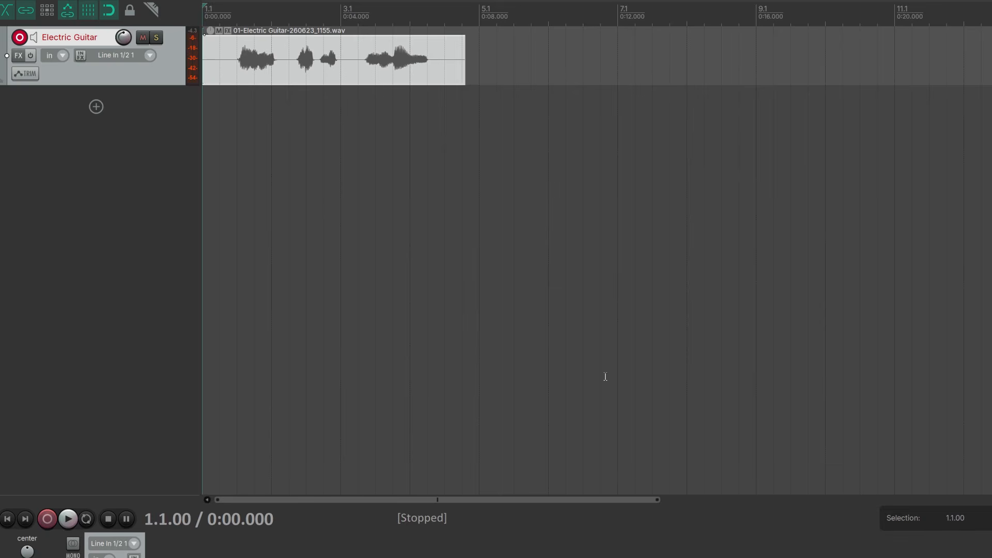
Move the recorded item to 3.1 (0:04.000), then trim its start to about 4.5 seconds and its end to about 11 seconds.
left_click_drag(330, 73, 489, 76)
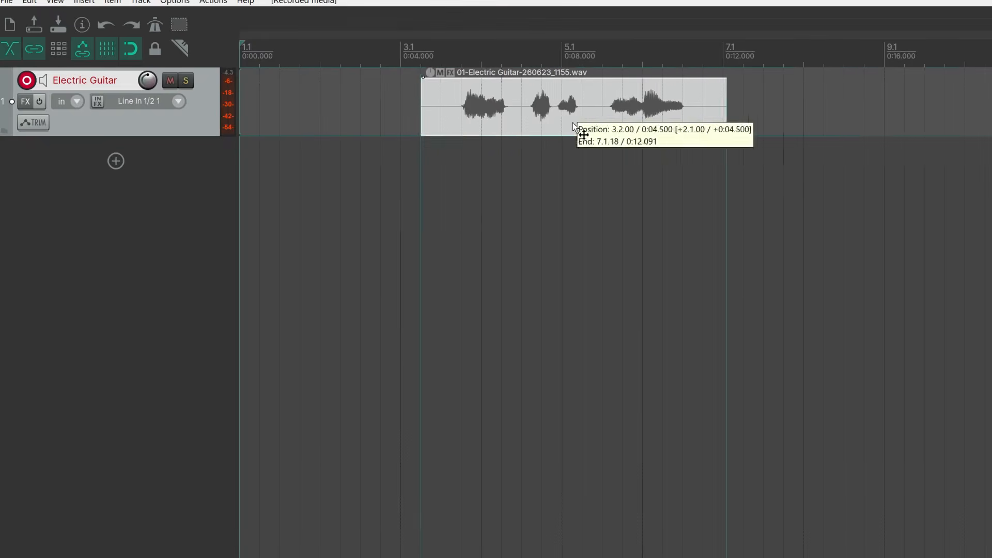
left_click_drag(573, 126, 553, 128)
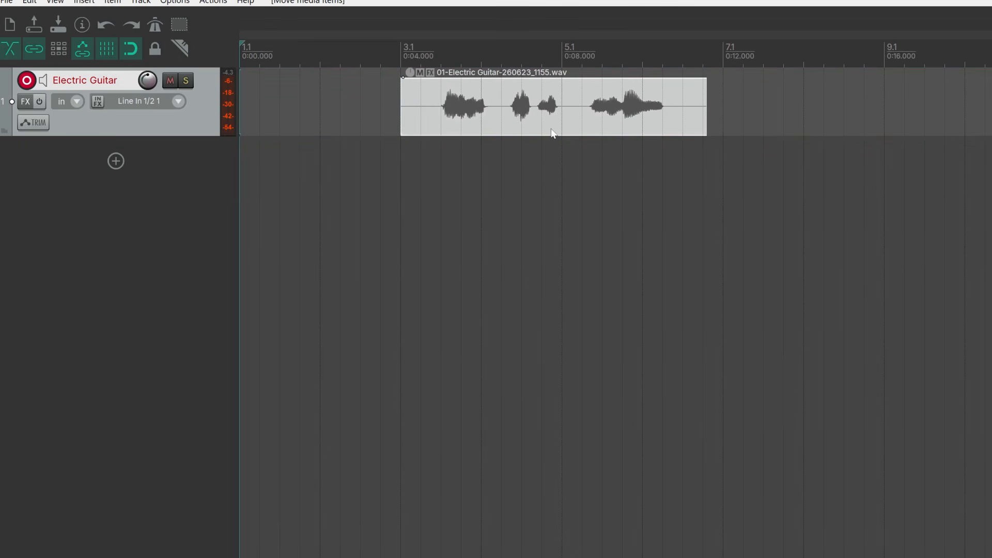
mouse_move(408, 114)
left_mouse_down()
mouse_move(442, 111)
mouse_move(420, 111)
left_mouse_up()
left_click_drag(707, 105, 681, 113)
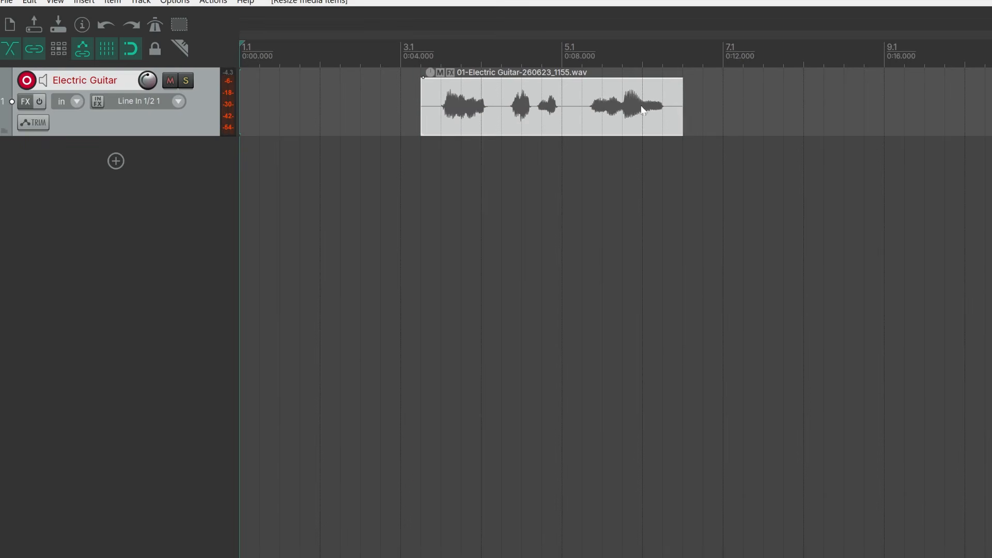
Add a fade-in of about 1.5 seconds and a fade-out of about 1 second to the recorded item.
left_click_drag(423, 78, 481, 103)
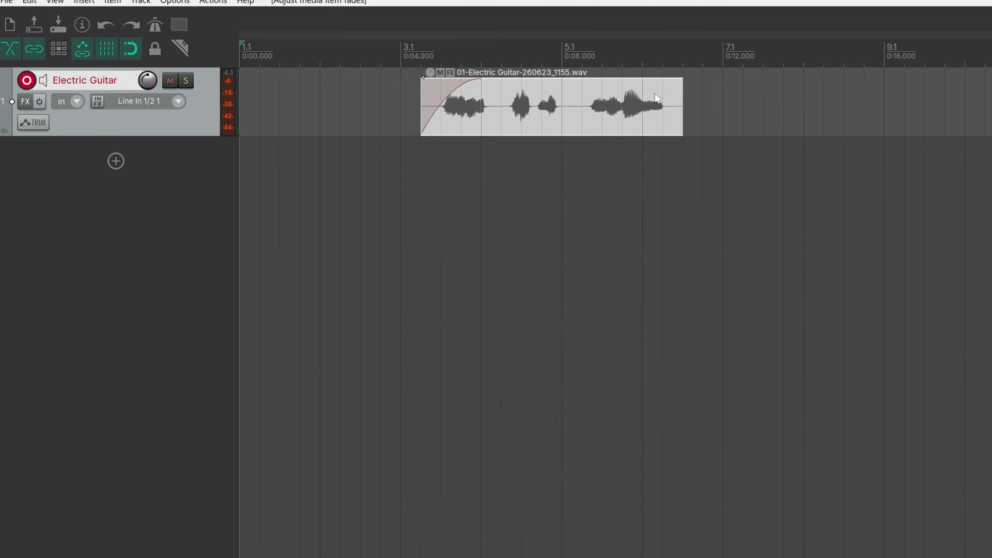
left_click_drag(680, 79, 664, 95)
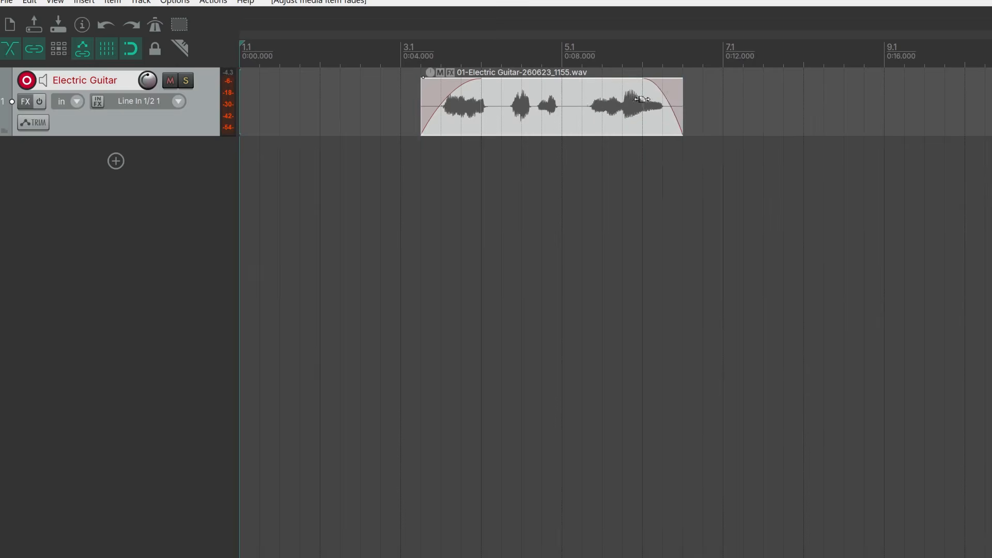
left_click_drag(584, 109, 593, 153)
left_click_drag(593, 160, 585, 113)
Split the item at 5.1 (0:08.000) and move its second part to start at about 9.5 seconds.
left_click(563, 54)
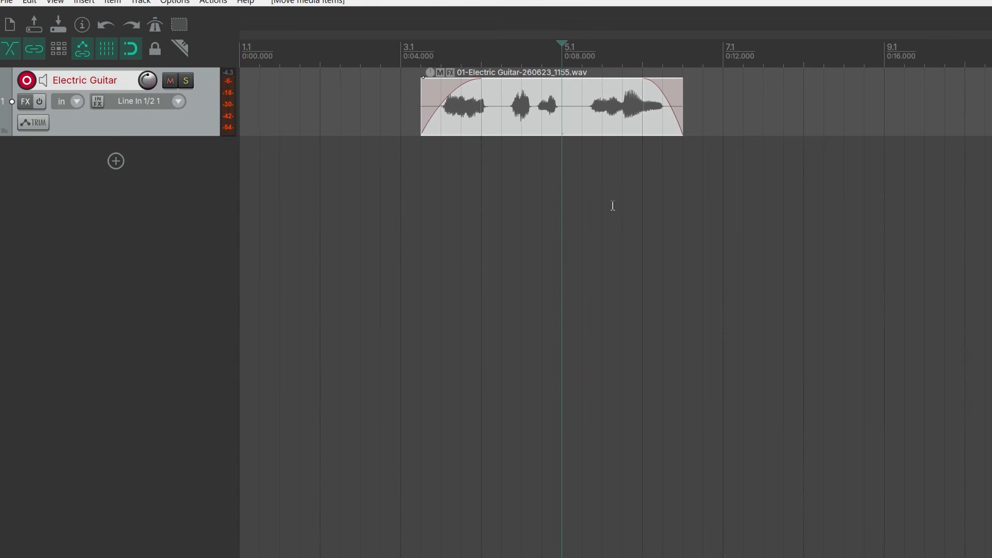
key("s")
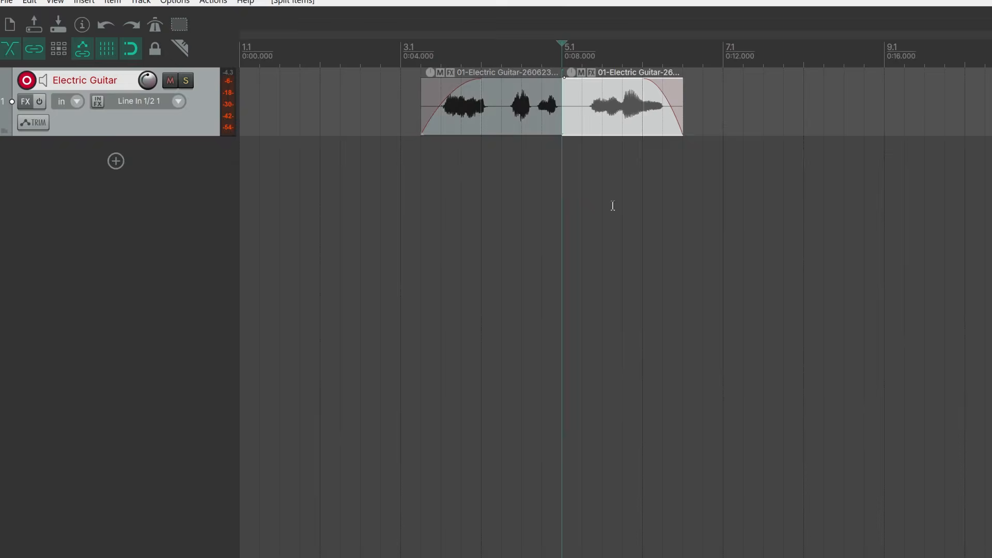
left_click_drag(602, 117, 661, 111)
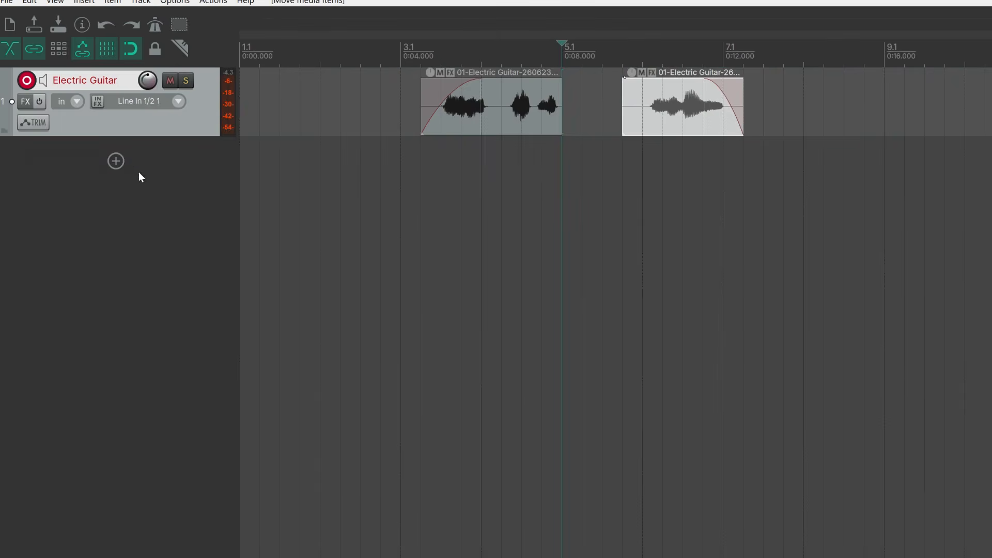
Add a new track named Lead Guitar below the Electric Guitar track.
left_click(116, 161)
type("Lead Guitar")
key("Return")
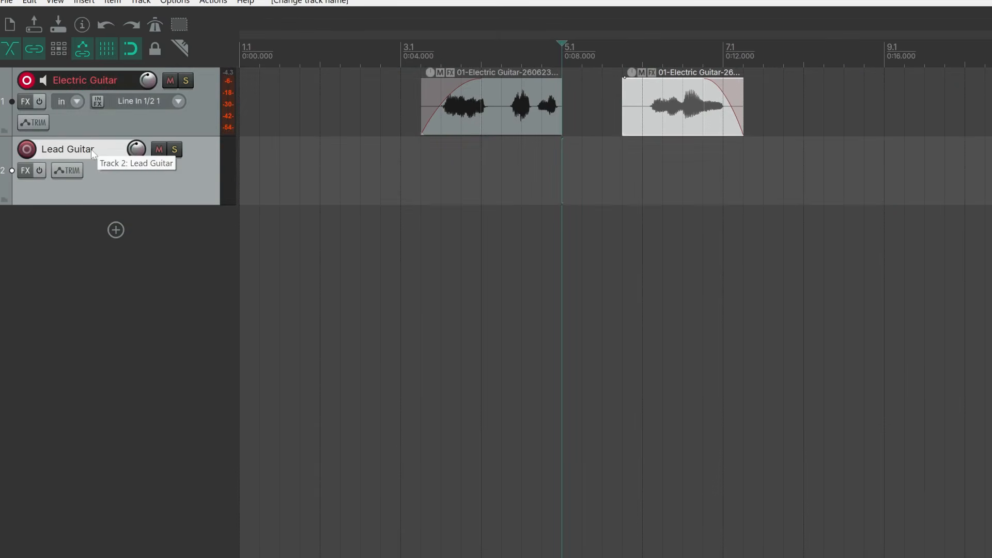
Disarm the Electric Guitar track and arm the Lead Guitar track with mono input Line In 1/2 1.
left_click(26, 80)
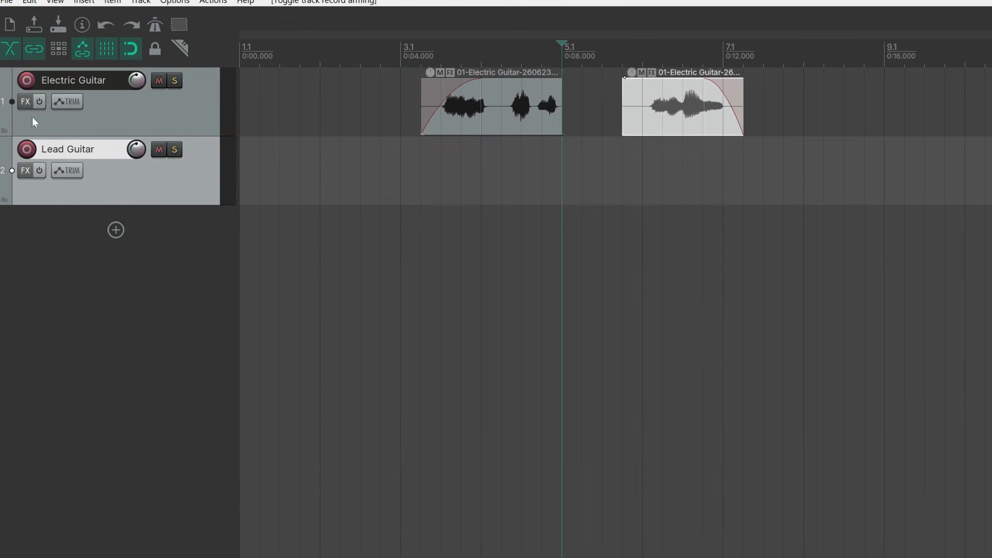
left_click(27, 149)
left_click(179, 170)
mouse_move(228, 181)
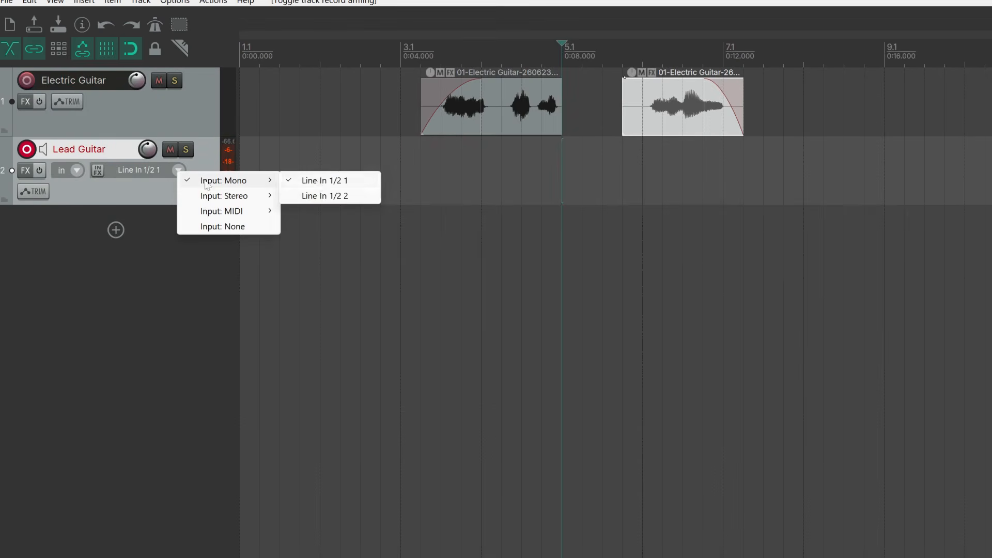
left_click(312, 180)
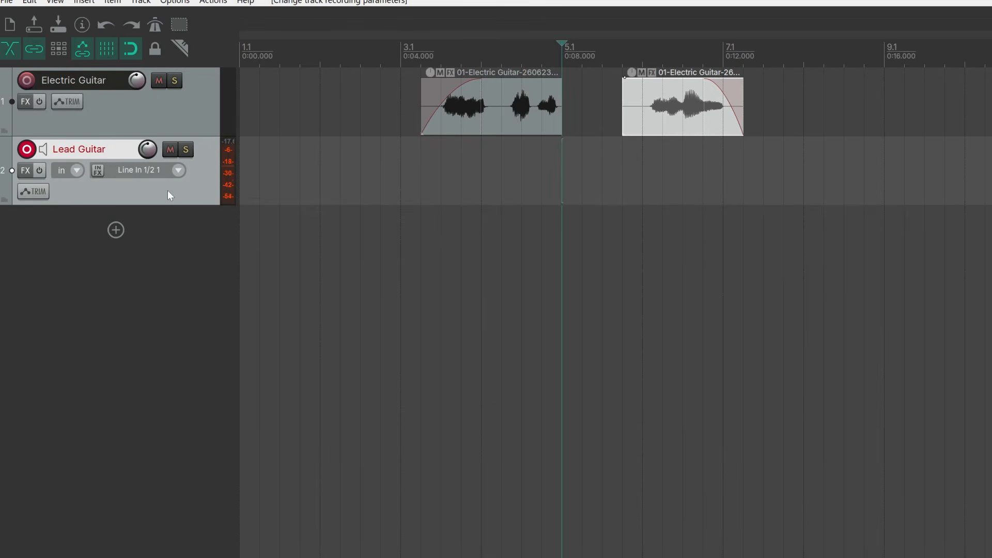
Record a Lead Guitar take from 3.1 (0:04.000) and move it to about 13 seconds on the Electric Guitar track.
left_click(400, 55)
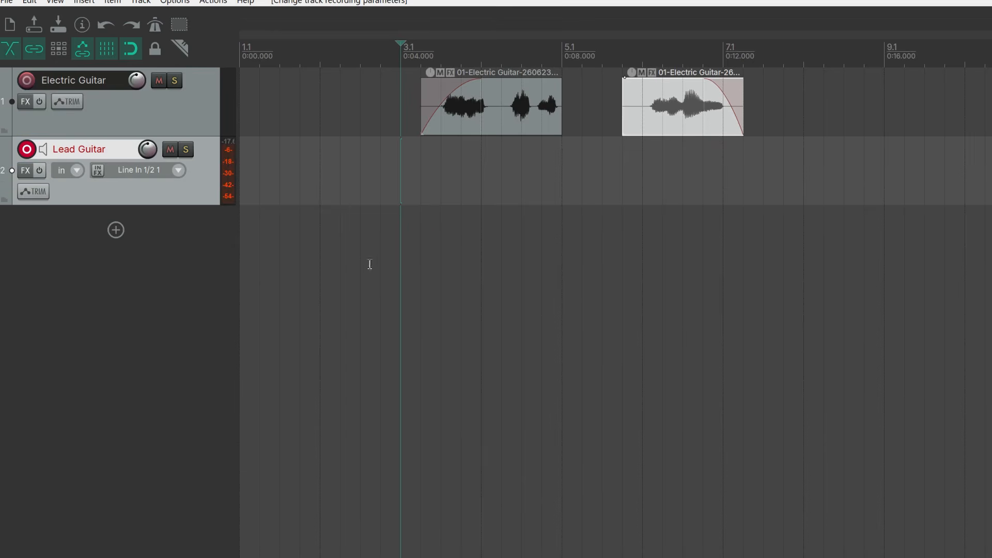
key("ctrl+r")
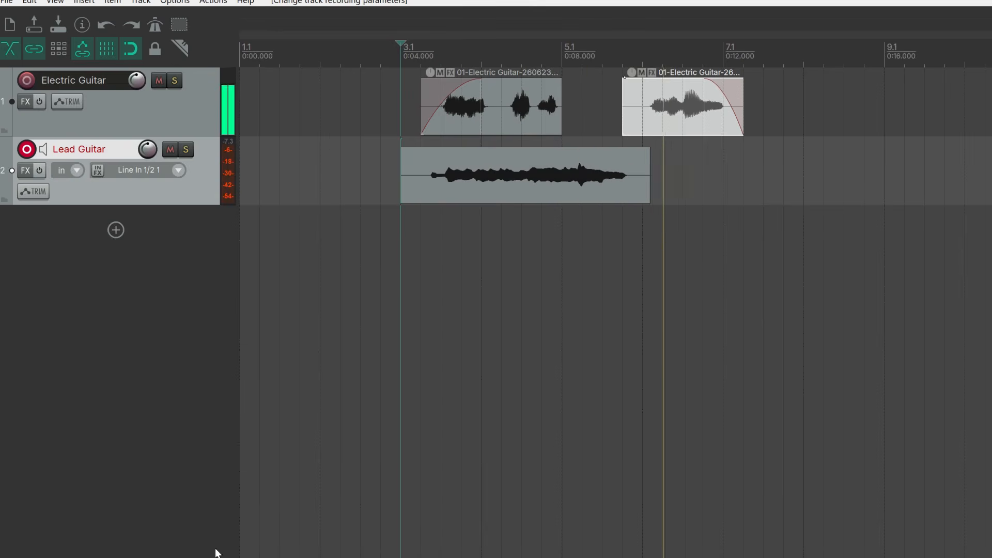
key("space")
left_click_drag(533, 186, 892, 122)
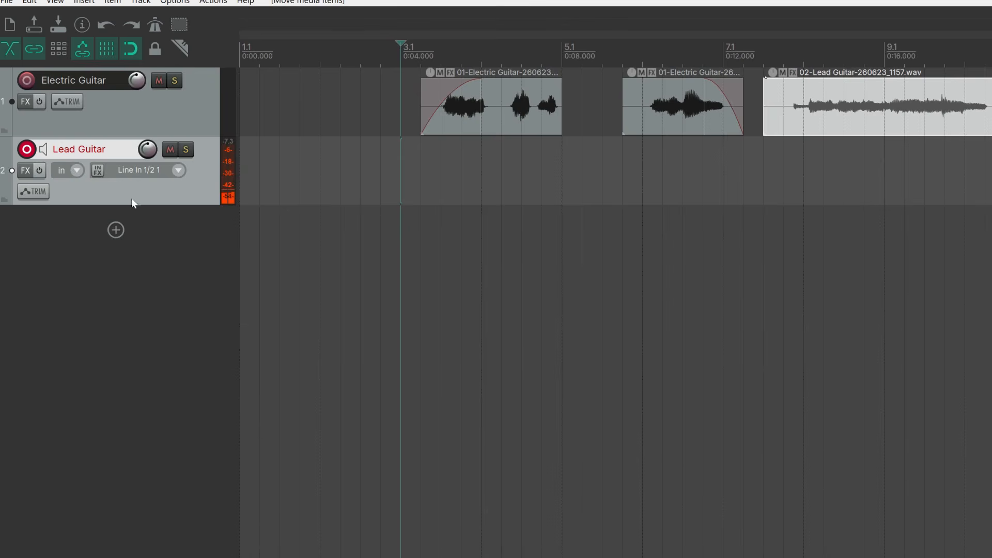
Delete the Lead Guitar track and the Electric Guitar track with its items.
key("Delete")
left_click(131, 116)
key("Delete")
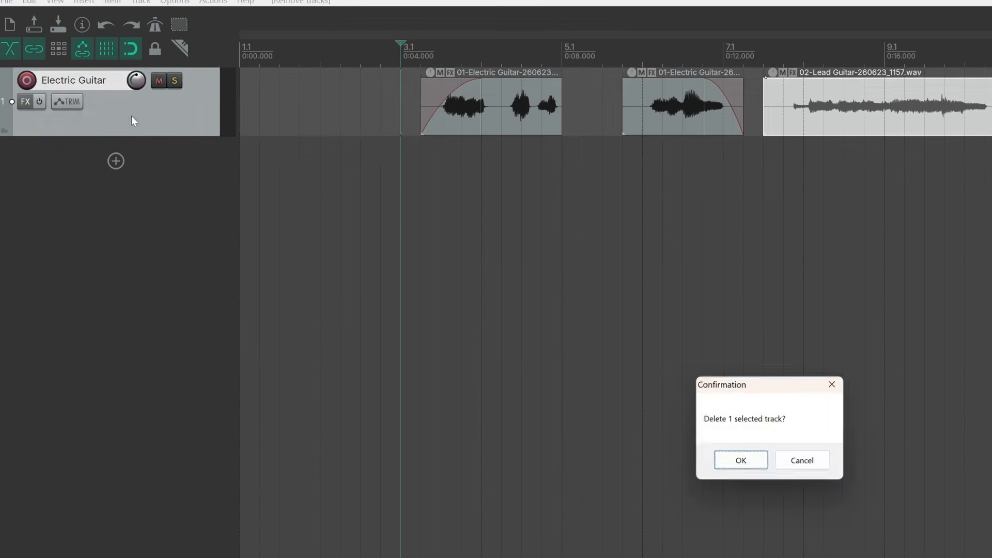
key("Return")
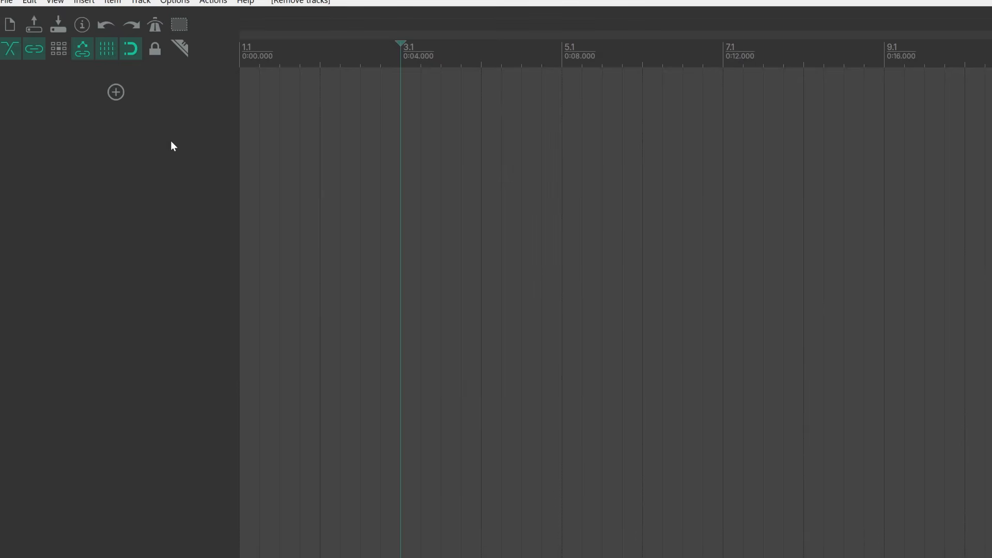
Add two new tracks named Acoustic Guitar and Vocals.
left_click(116, 92)
type("Acoustic Guitar")
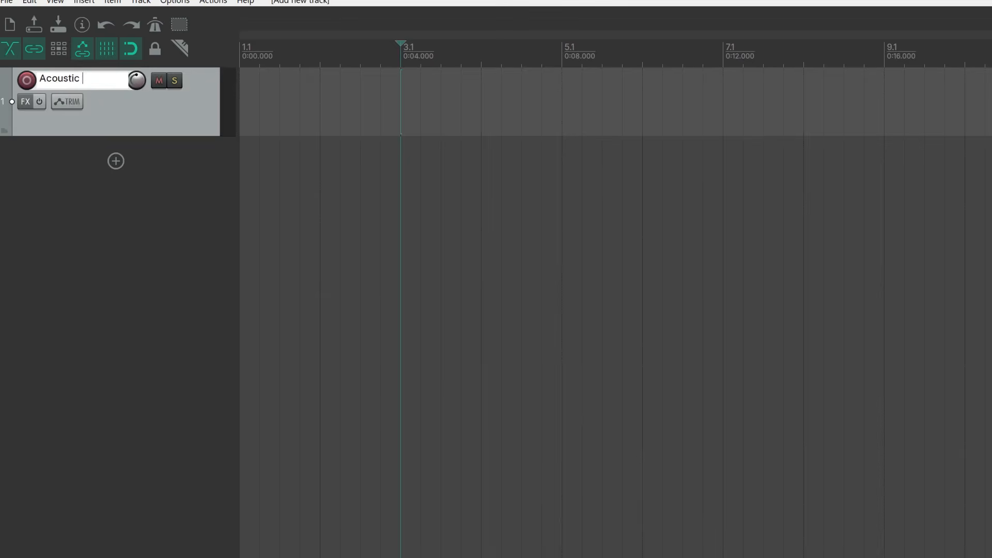
key("Return")
left_click(124, 166)
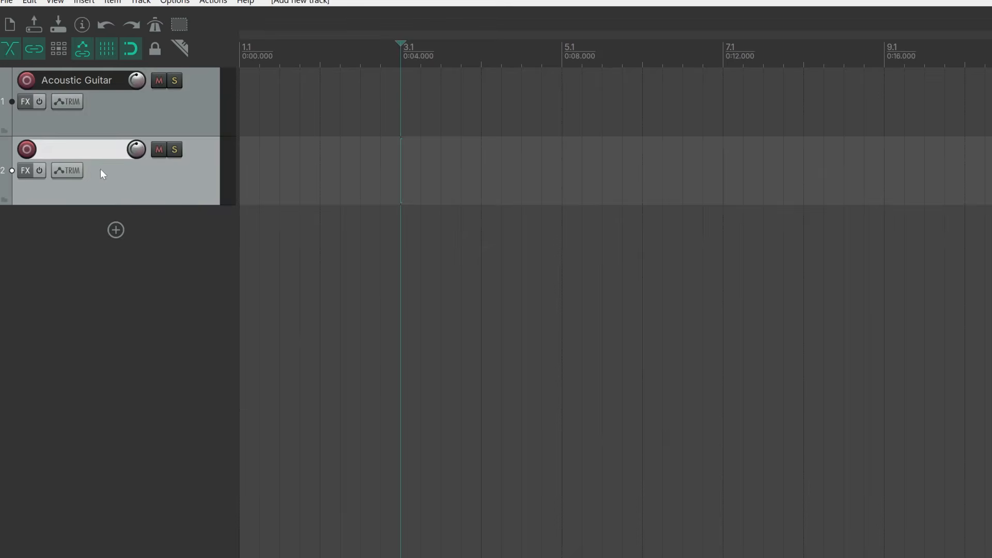
type("Vocals")
key("Return")
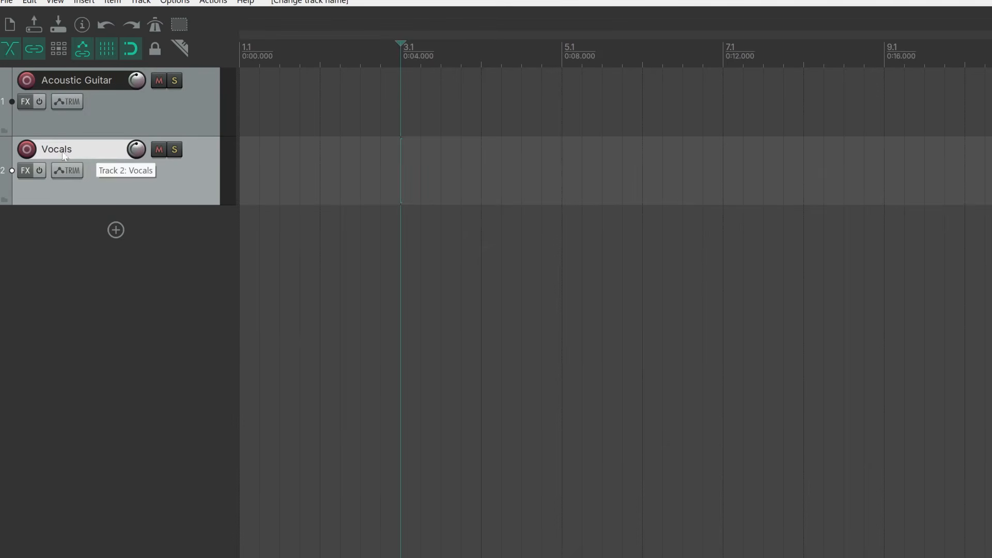
Arm both tracks and set mono inputs Line In 1/2 1 for Acoustic Guitar and Line In 1/2 2 for Vocals.
left_click(29, 83)
left_click(27, 149)
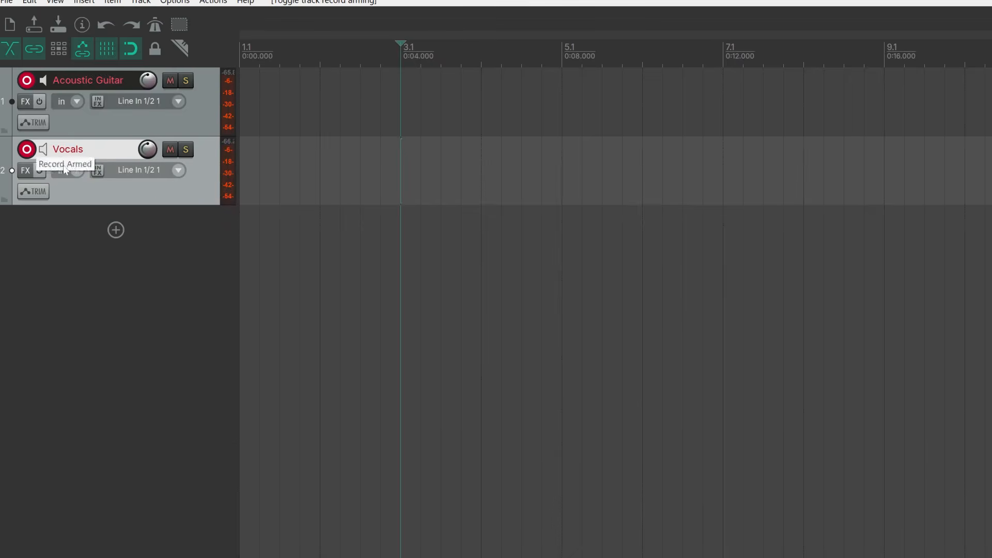
left_click(178, 101)
mouse_move(217, 111)
left_click(343, 117)
left_click(177, 170)
mouse_move(199, 181)
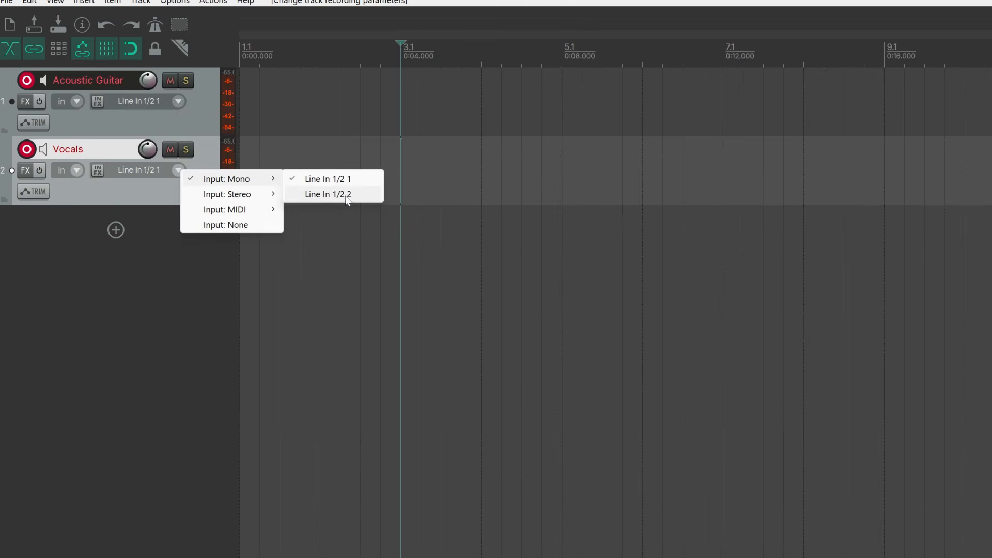
left_click(344, 193)
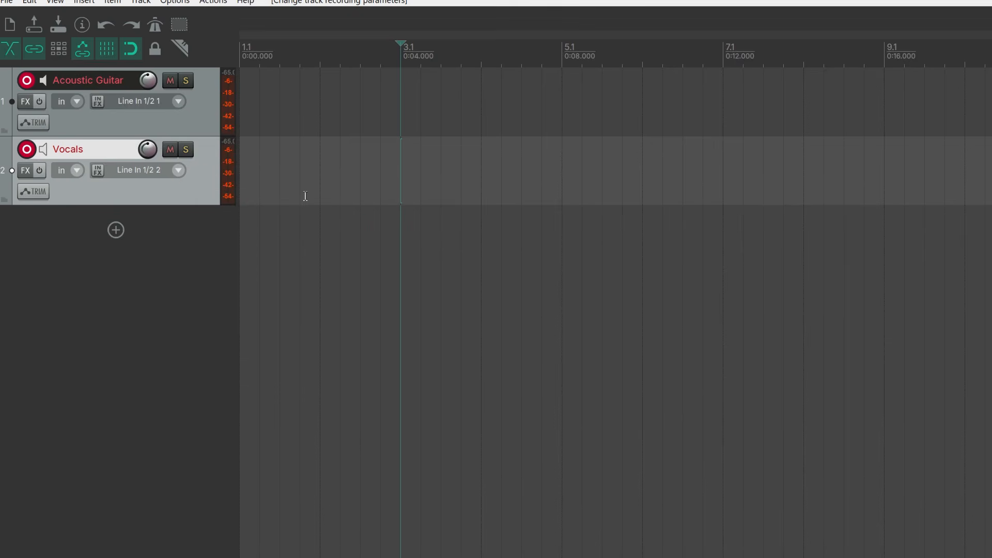
Record a simultaneous take on the Acoustic Guitar and Vocals tracks from the project start and disarm both tracks.
left_click(245, 61)
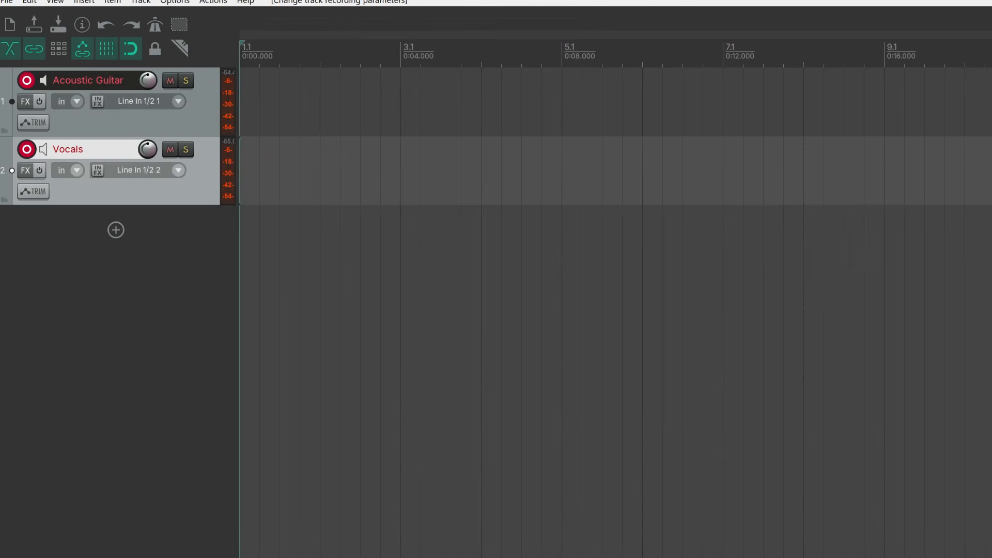
key("ctrl+r")
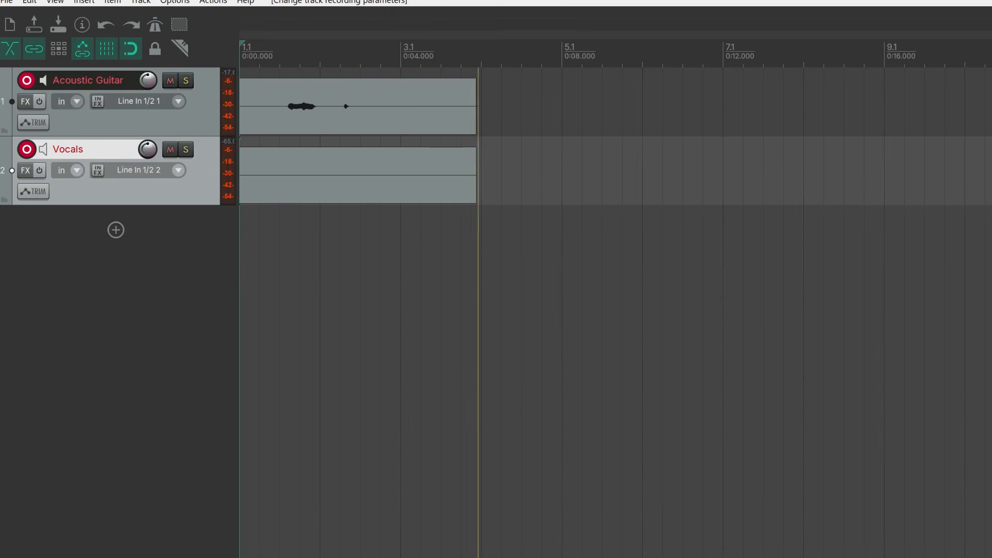
key("space")
left_click(27, 149)
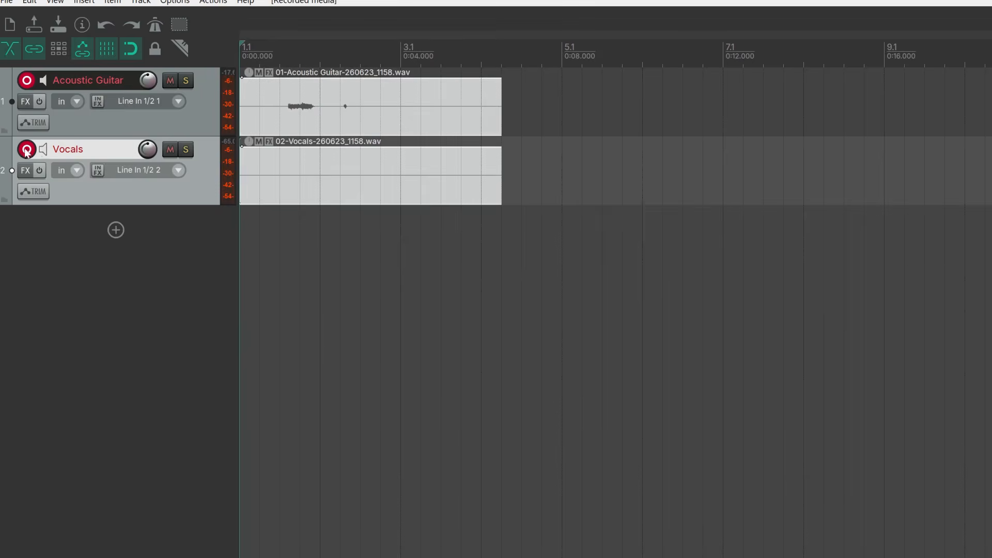
left_click(27, 82)
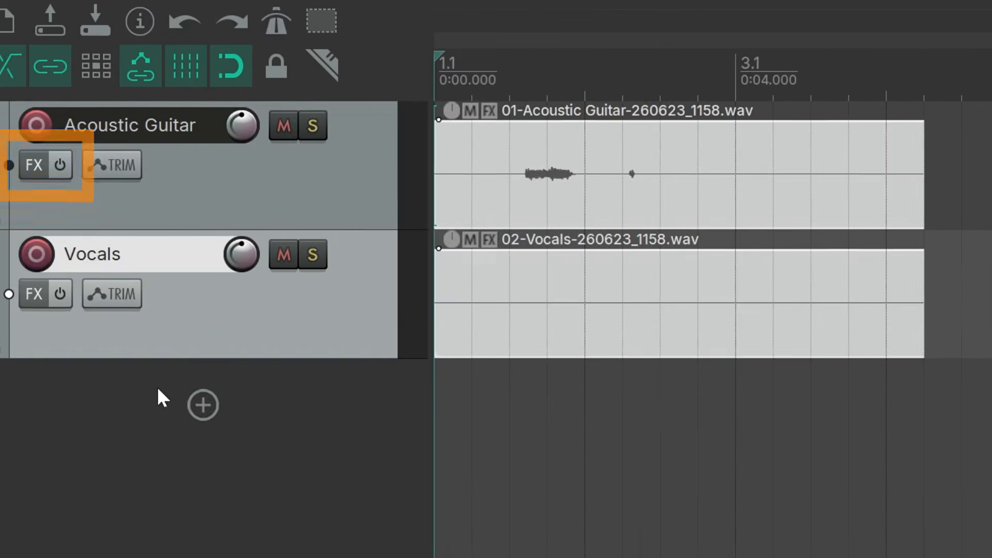
Open the guitar track's effects browser and examine the VST plug-in path list options in the preferences.
left_click(33, 165)
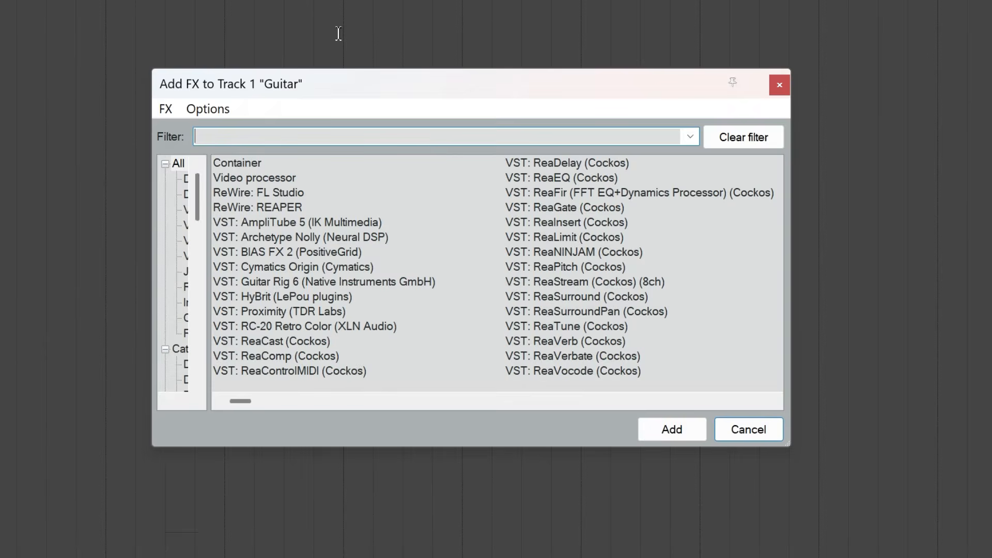
left_click(205, 109)
left_click(227, 154)
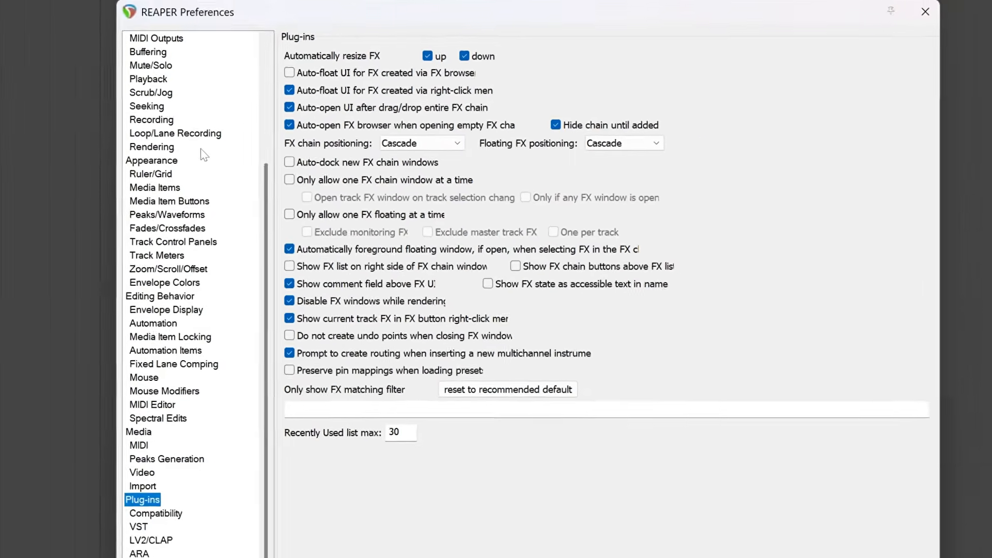
left_click(137, 515)
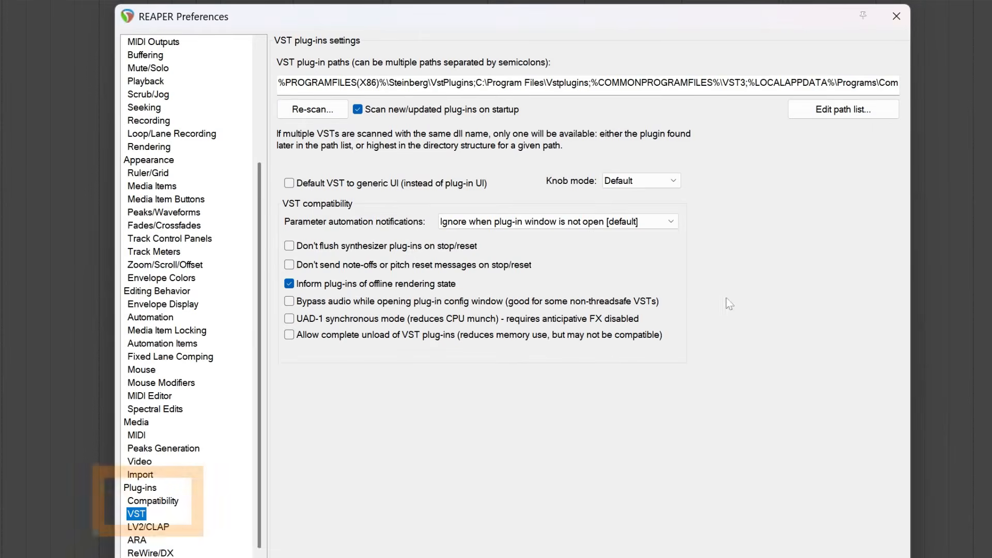
left_click(855, 109)
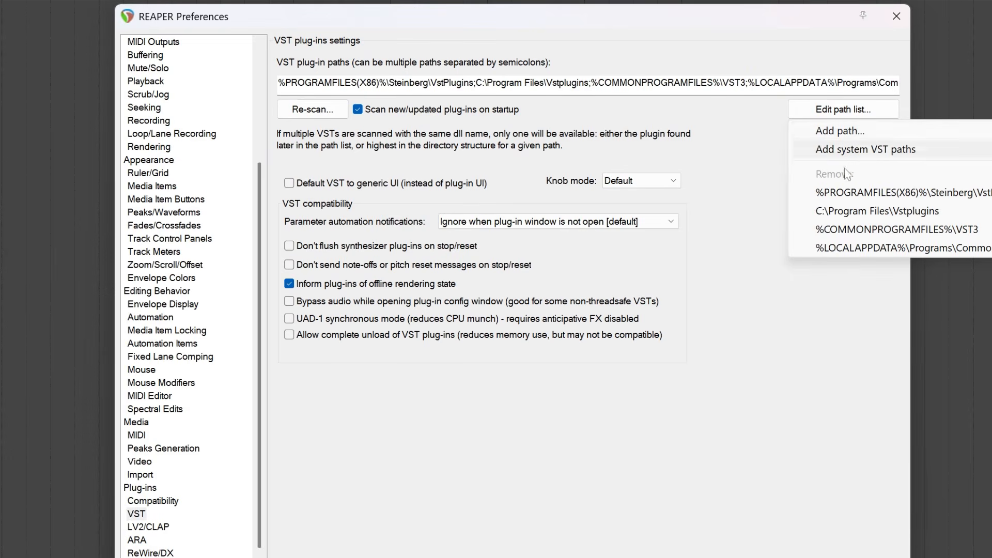
left_click(792, 432)
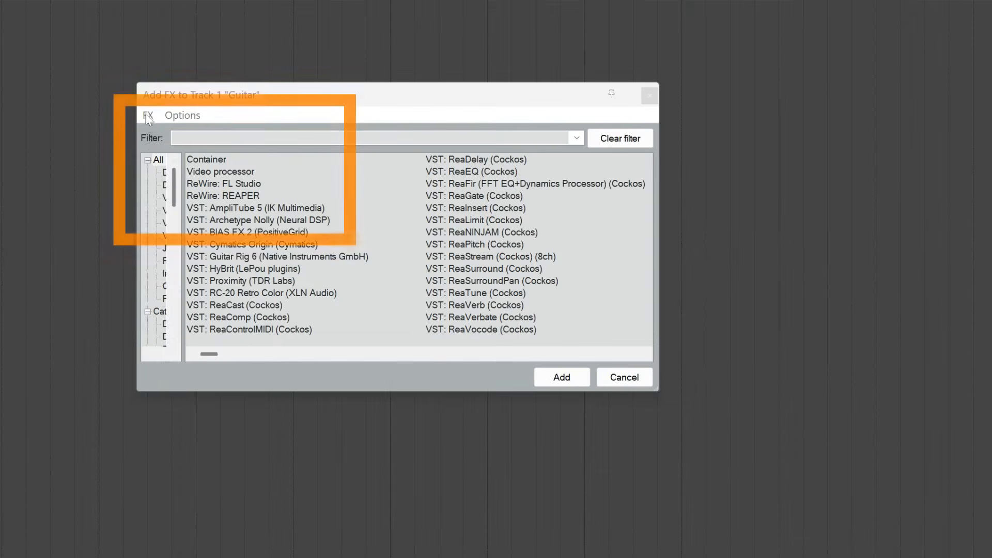
Scan for new plug-ins and add VST: TONEX (IK Multimedia) to the Guitar track.
left_click(148, 115)
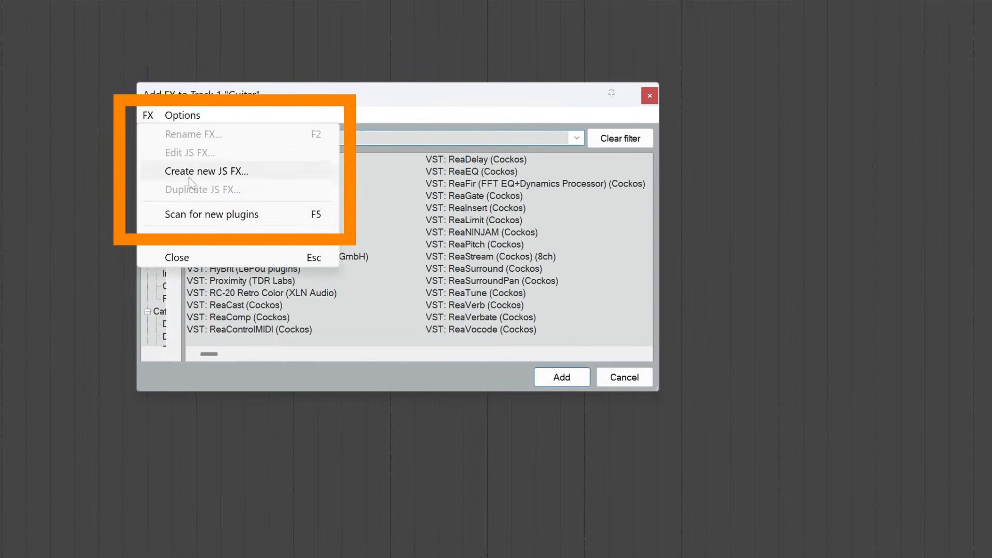
left_click(214, 213)
left_click_drag(204, 354, 231, 357)
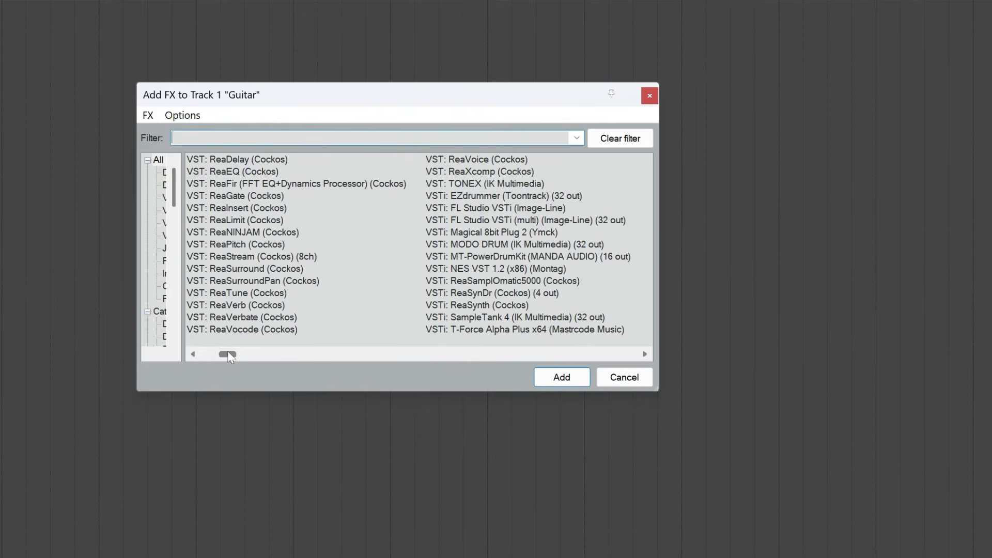
left_click(478, 185)
left_click(561, 382)
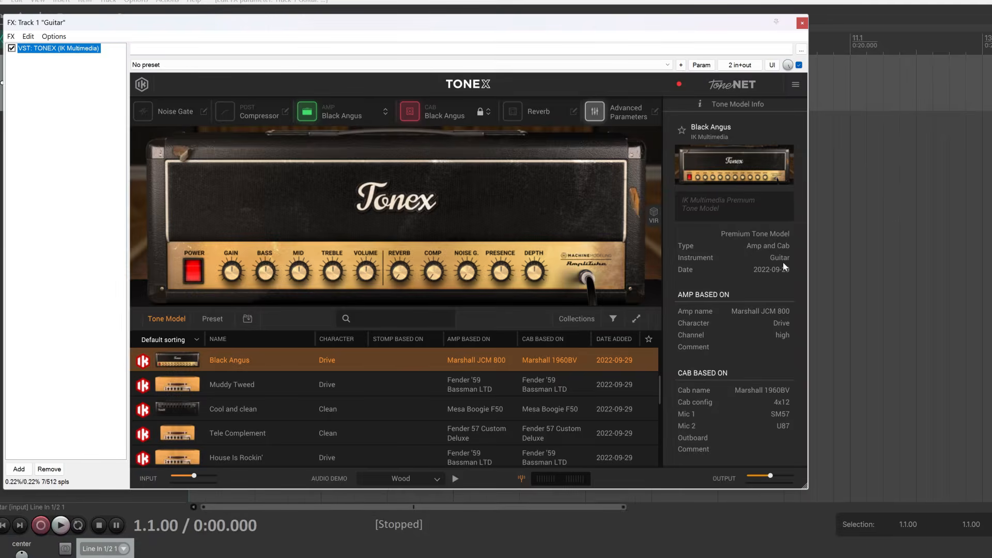
Load the Cool and clean tone model in TONEX and try the plug-in's bypass, leaving it enabled.
left_click_drag(387, 24, 543, 105)
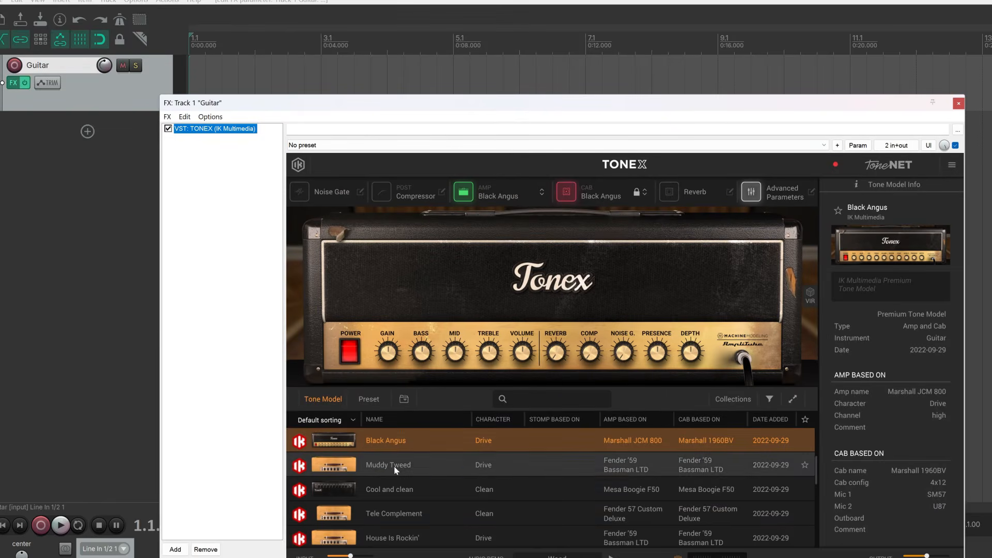
left_click(392, 487)
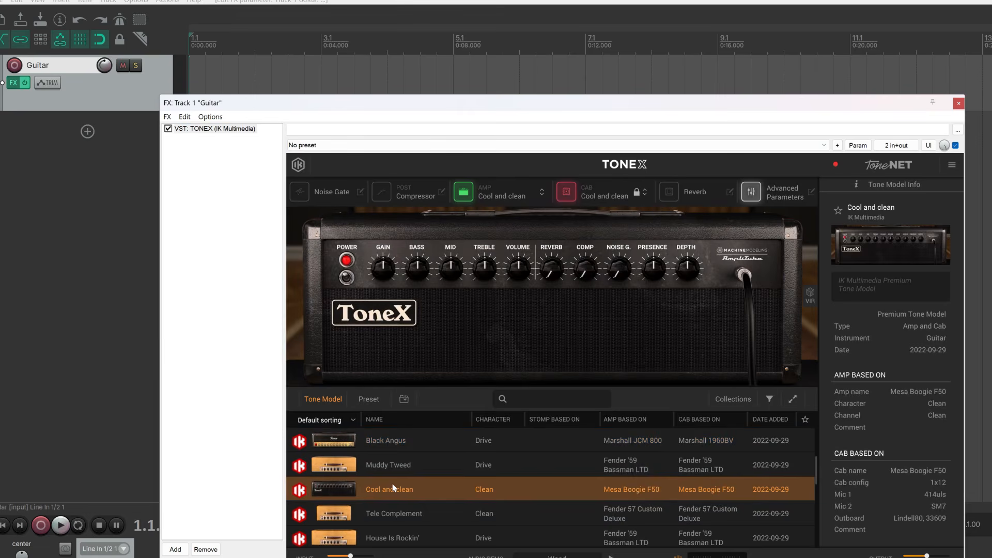
left_click(168, 129)
left_click(168, 129)
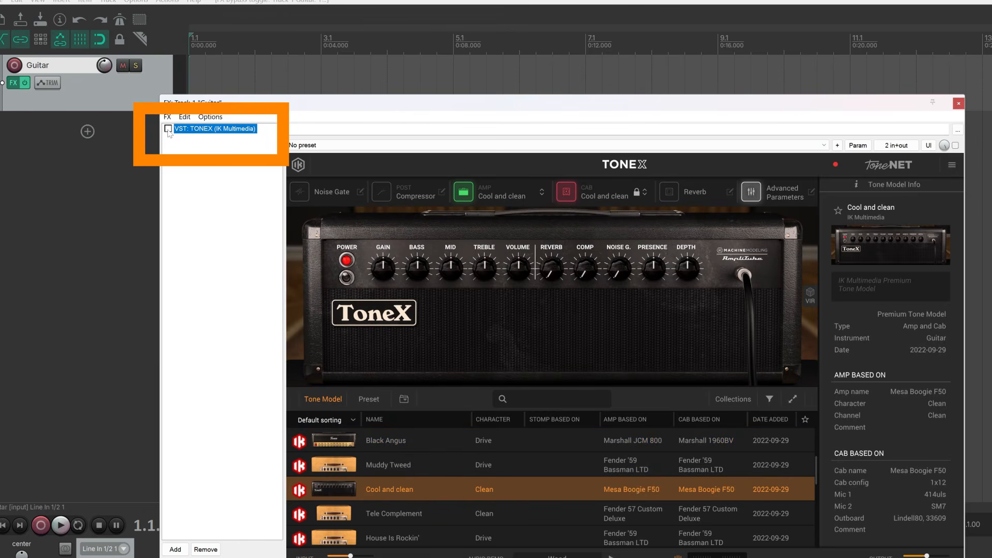
left_click(168, 130)
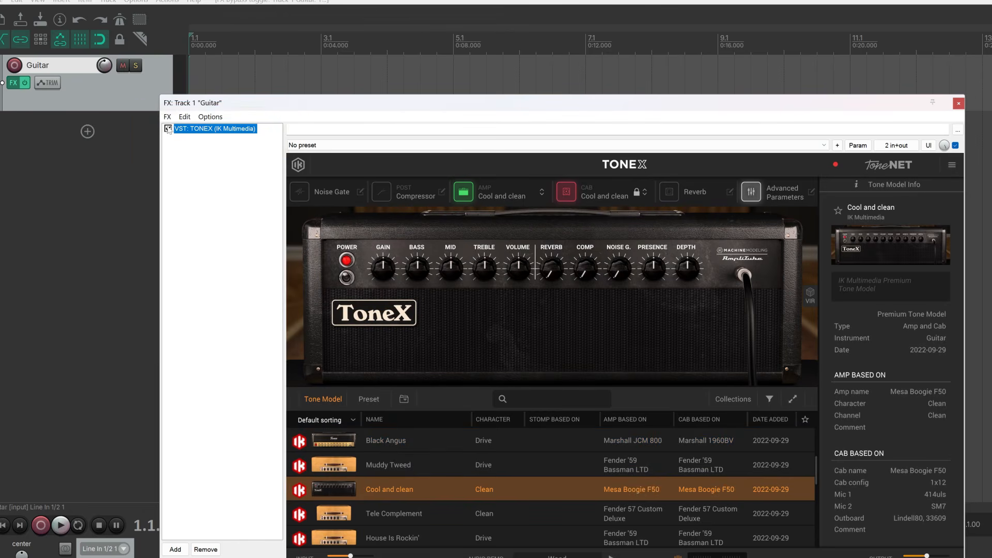
left_click(167, 117)
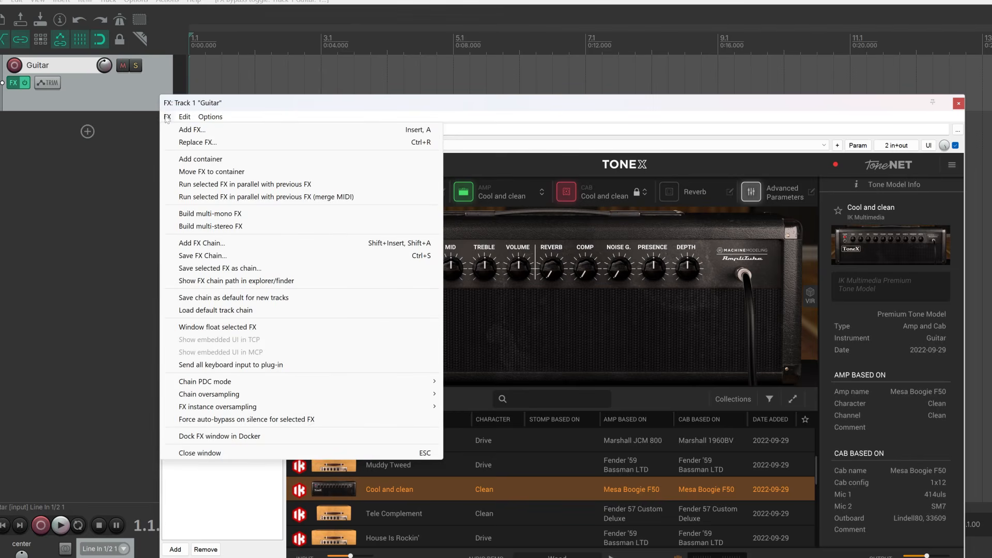
left_click(168, 118)
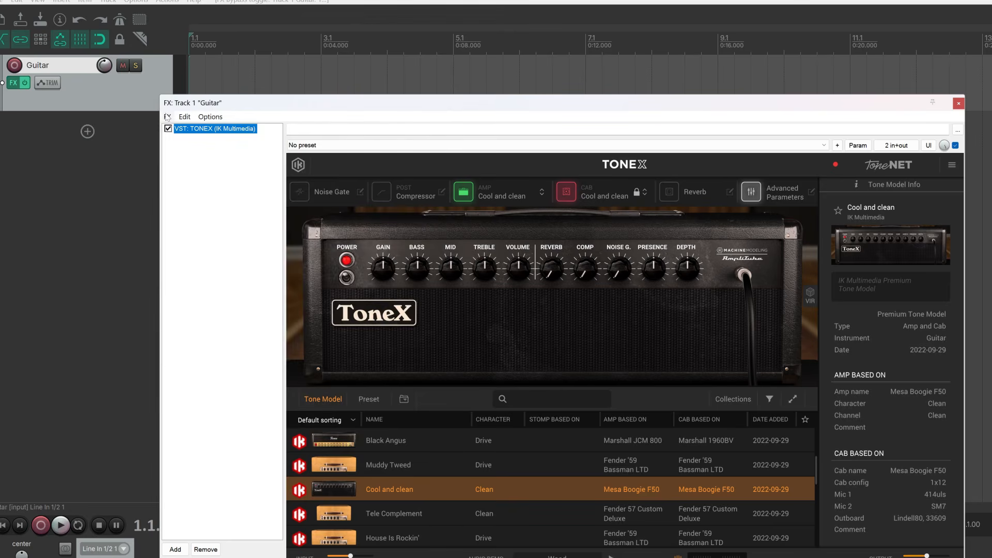
left_click(958, 103)
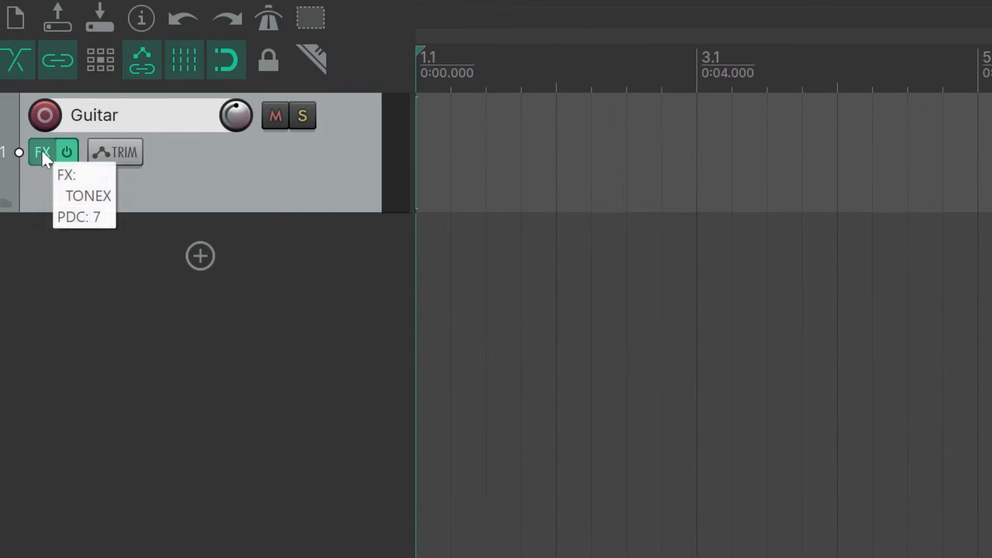
Bypass the Guitar track's whole effects chain and re-enable it.
left_click(41, 150)
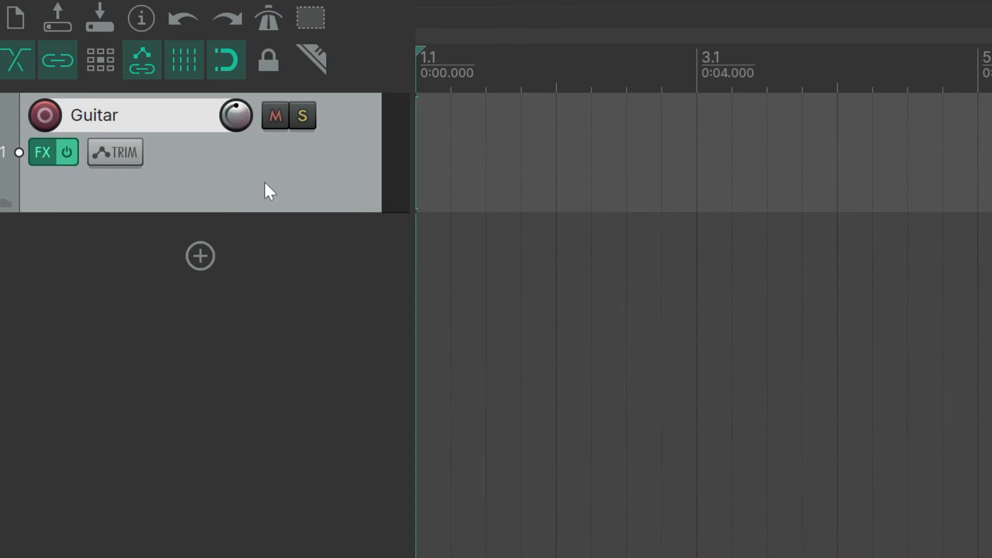
left_click(67, 153)
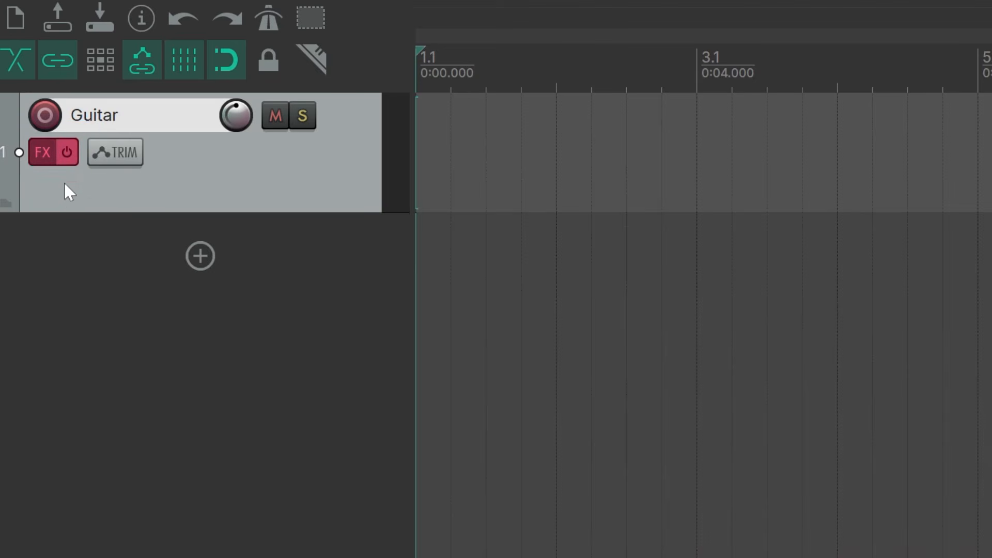
left_click(65, 154)
Add a second track and enlarge the mixer to show the effect slots, checking TONEX from its slot.
left_click(200, 256)
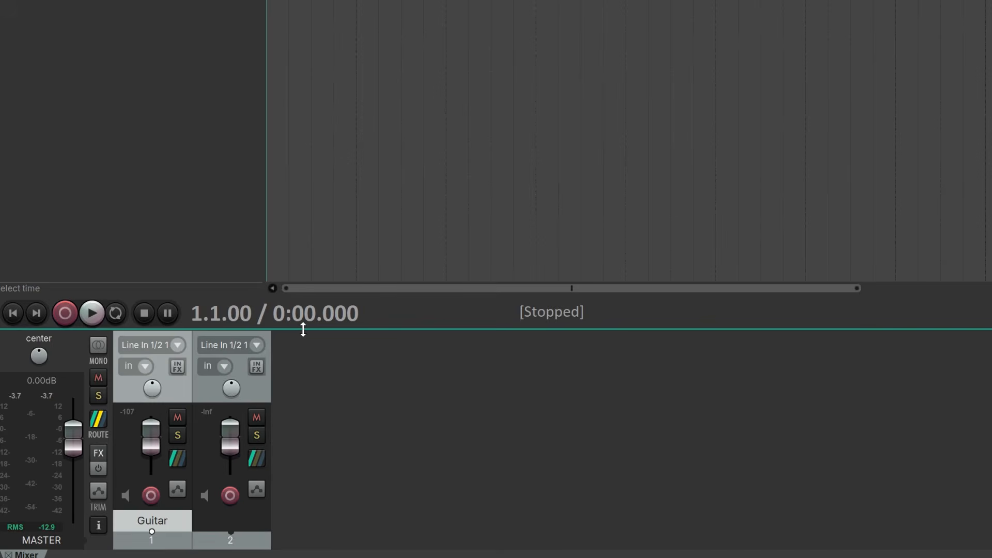
left_click_drag(303, 329, 312, 50)
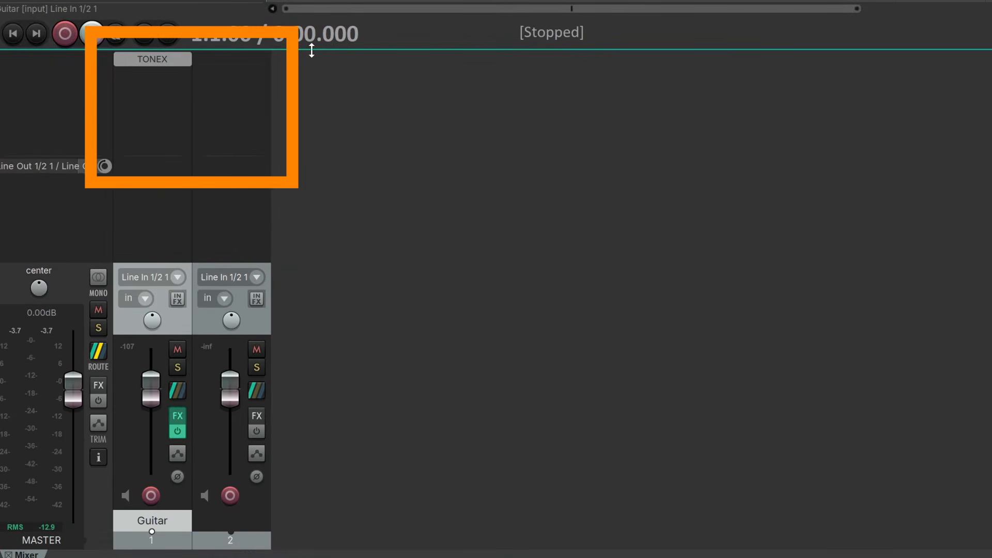
left_click(142, 61)
key("Escape")
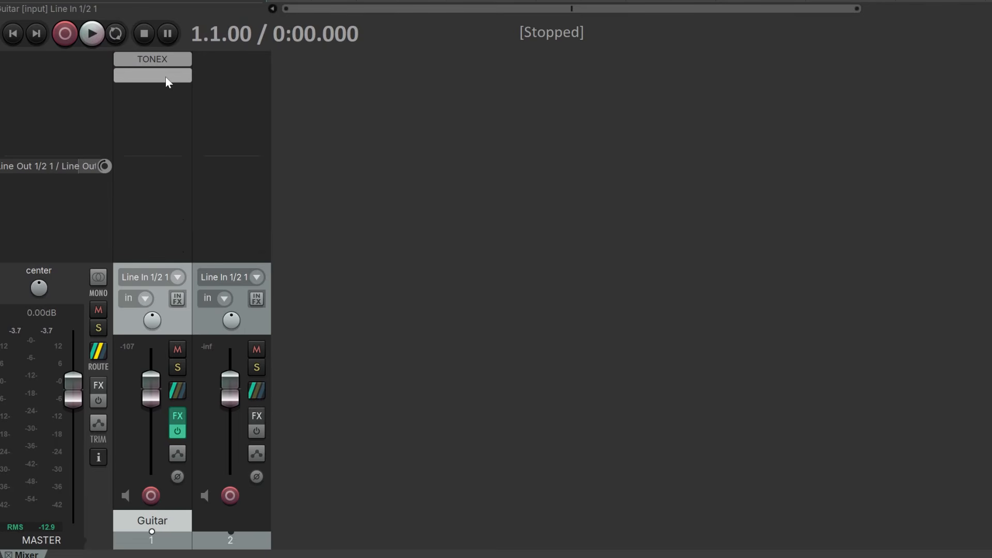
Add AmpliTube 5 in the empty effect slot below TONEX on the Guitar channel.
left_click(165, 76)
left_click(872, 98)
key("Escape")
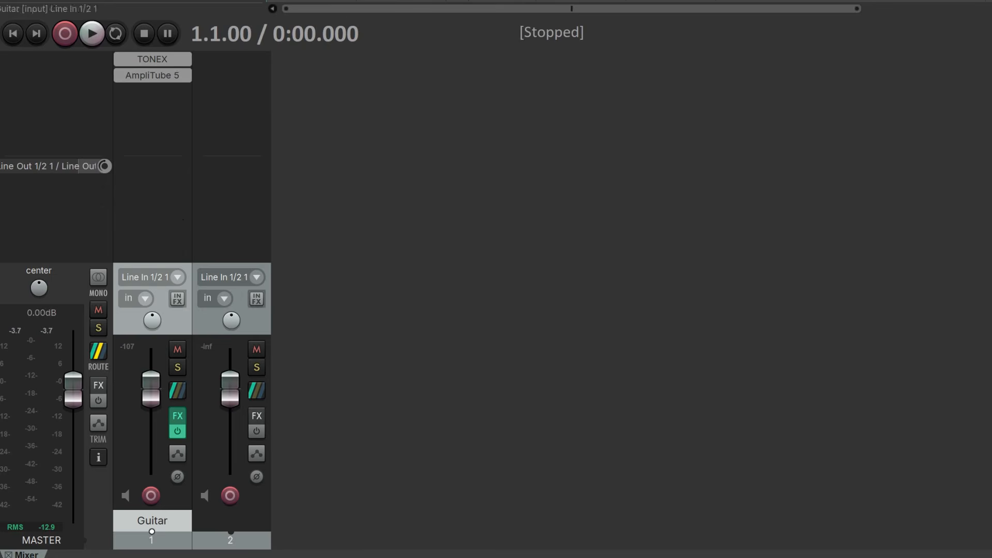
Look over TONEX's slot options, then bypass and re-enable both TONEX and AmpliTube 5 from their mixer slots.
right_click(172, 59)
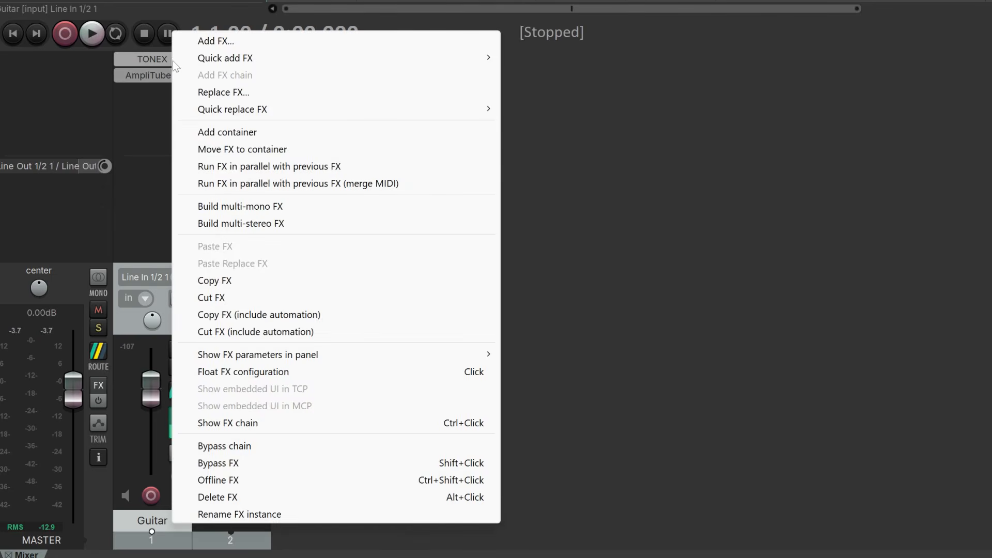
key("Escape")
left_click(153, 58, "shift")
left_click(180, 77, "shift")
left_click(177, 62, "shift")
left_click(181, 77, "shift")
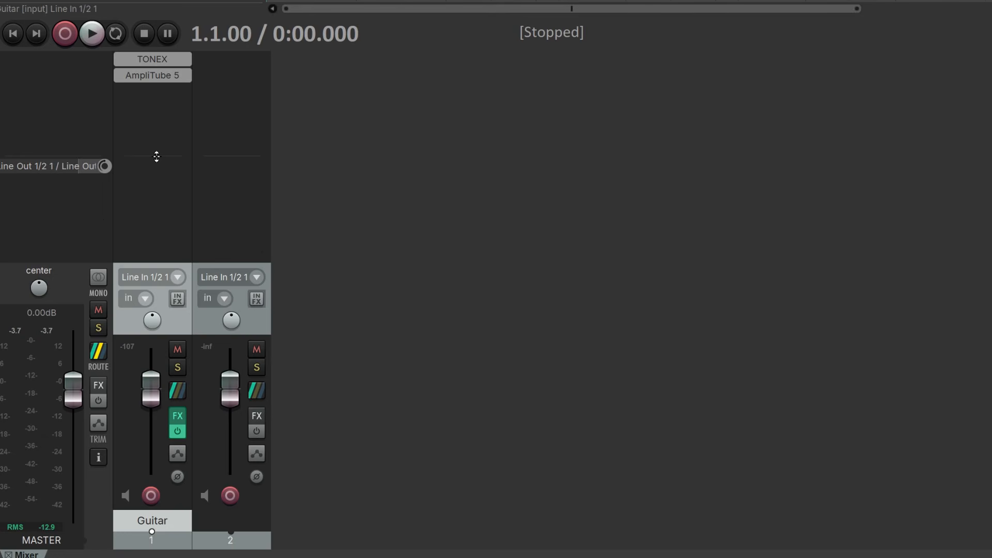
Enlarge the effects section of the Guitar channel in the mixer and slightly reduce the mixer's height.
left_click_drag(157, 157, 157, 227)
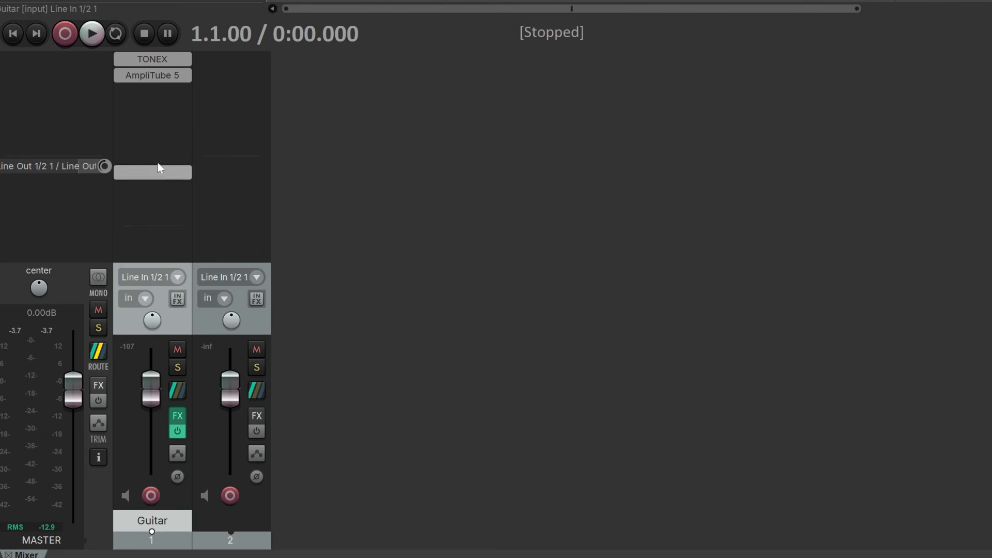
left_click_drag(166, 223, 164, 199)
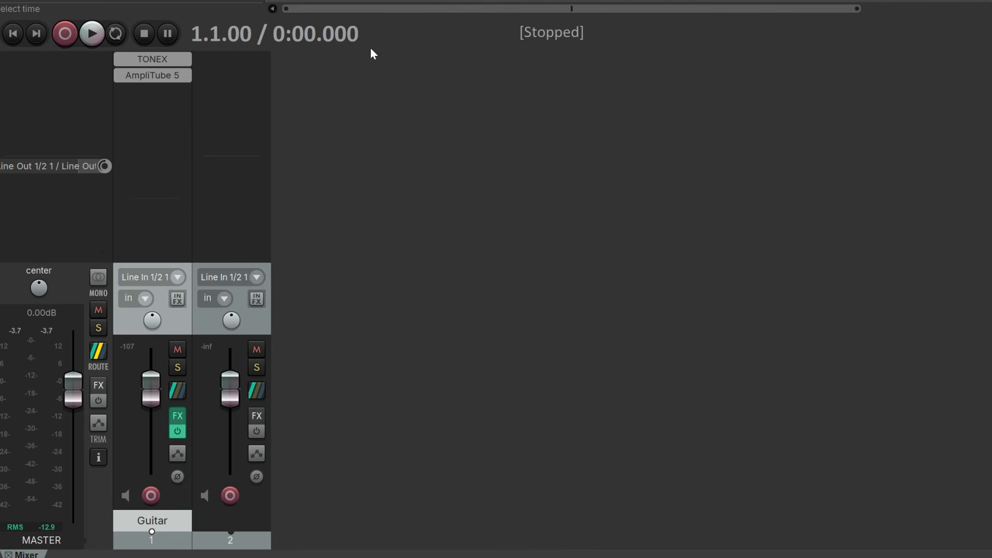
left_click_drag(370, 50, 366, 86)
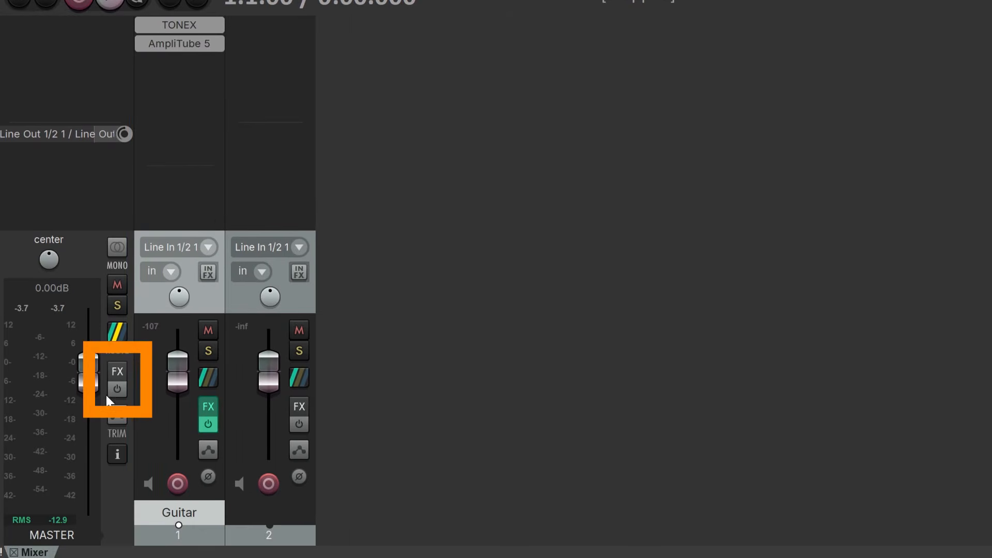
Add the ReaEQ effect to the master track.
left_click(117, 370)
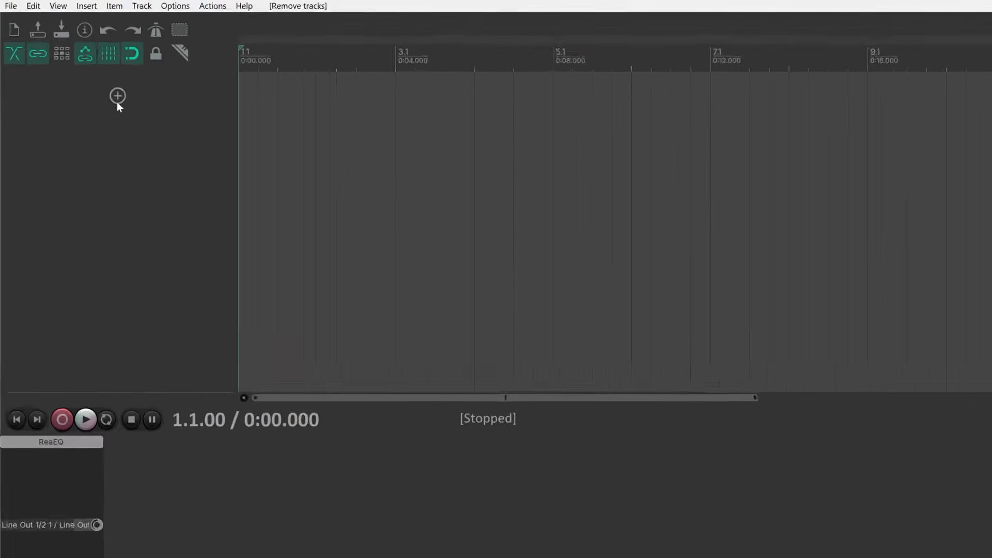
Add four new tracks to the emptied project.
double_click(78, 81)
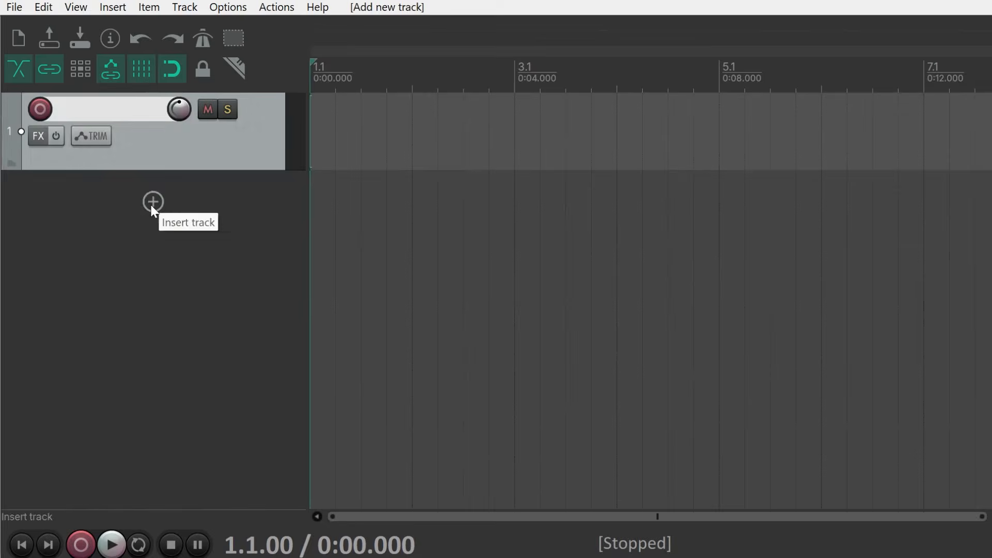
left_click(153, 202)
left_click(153, 279)
left_click(155, 355)
Name the four tracks Bass Drum, Snare, Toms and Cymbals in order.
left_click(115, 124)
type("Bass Drum")
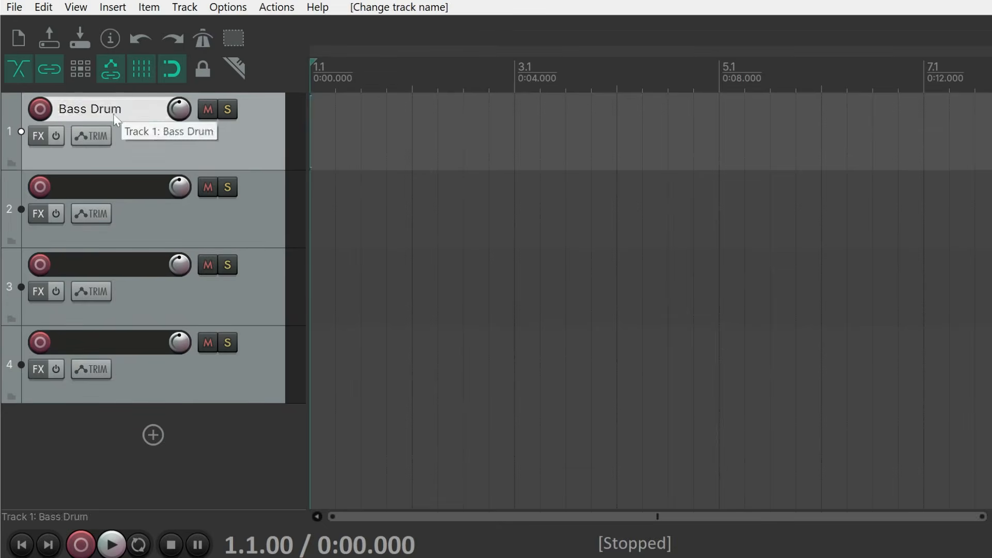
key("Tab")
type("Snare")
key("Tab")
type("Toms")
key("Tab")
type("Cymbals")
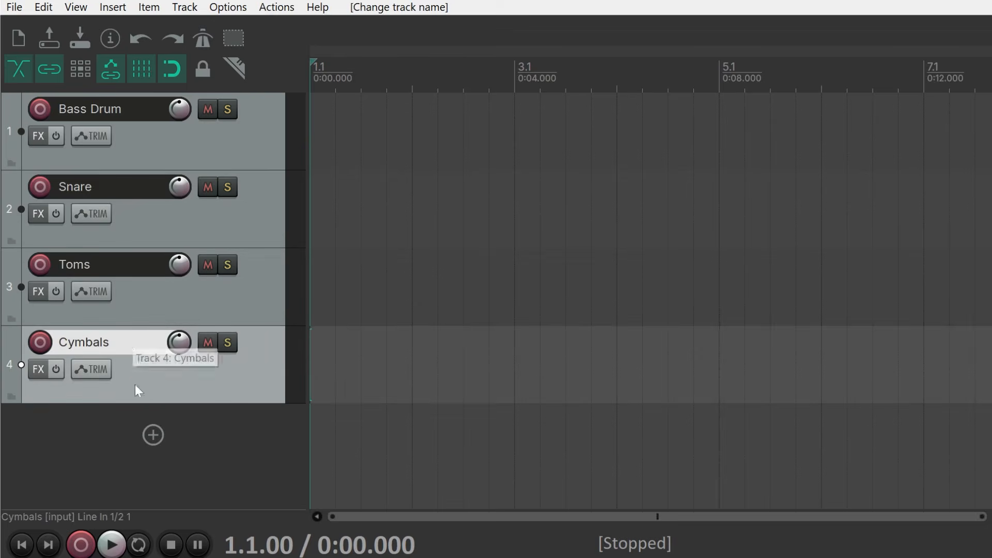
Add a fifth track named Drum Kit and move it above the Bass Drum track.
left_click(149, 434)
type("Drum Kit")
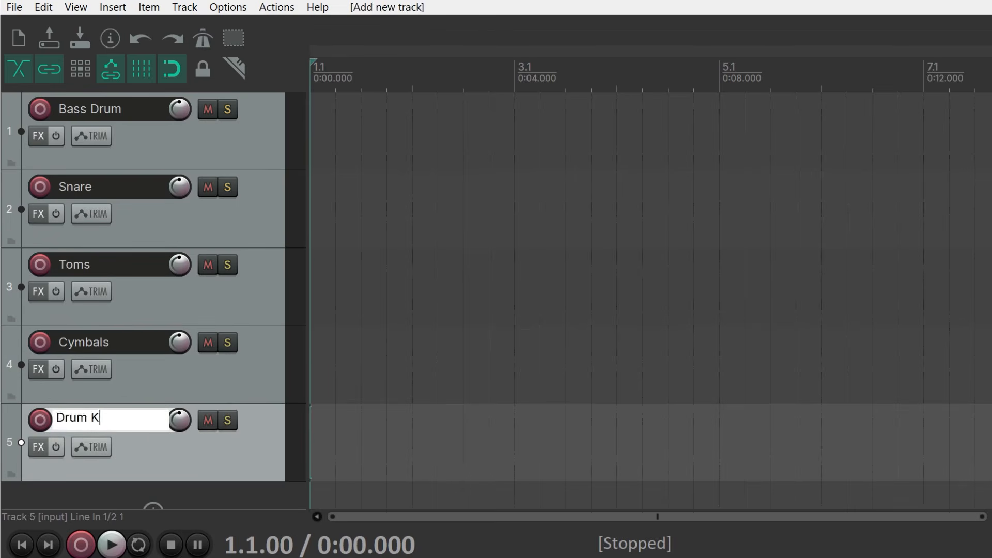
key("Return")
key("ctrl+alt+t")
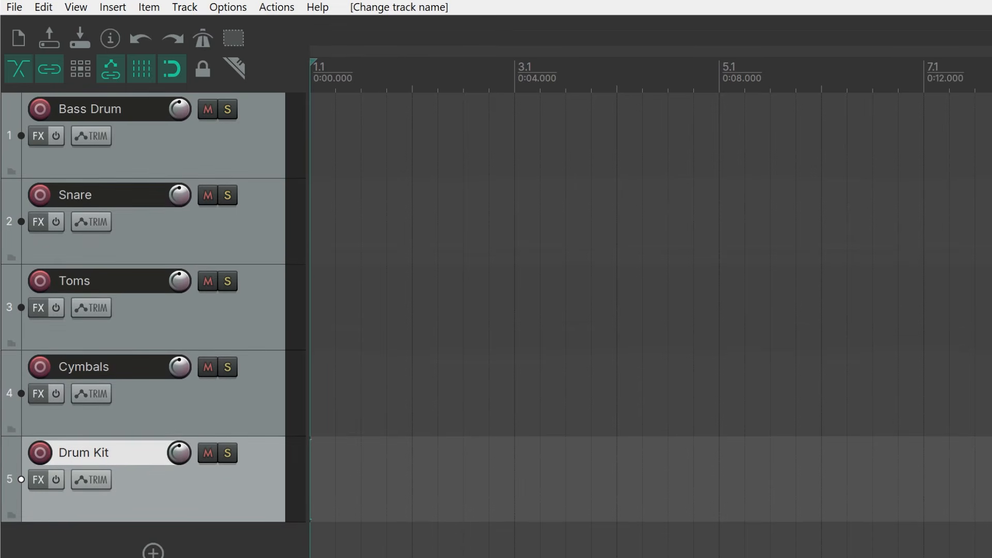
left_click_drag(159, 506, 175, 107)
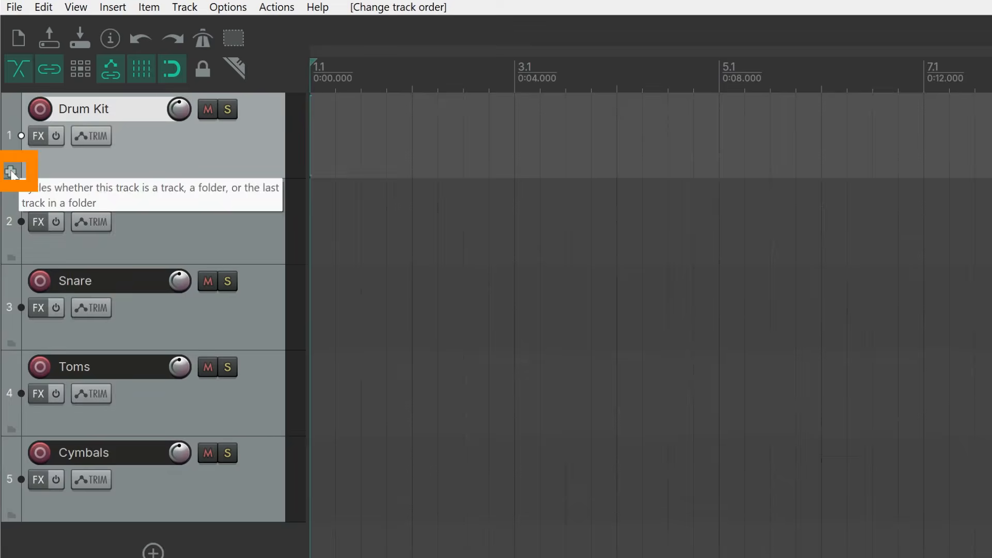
Turn the Drum Kit track into a folder ending at the last drum track, and move Cymbals above Toms inside it.
left_click(15, 172)
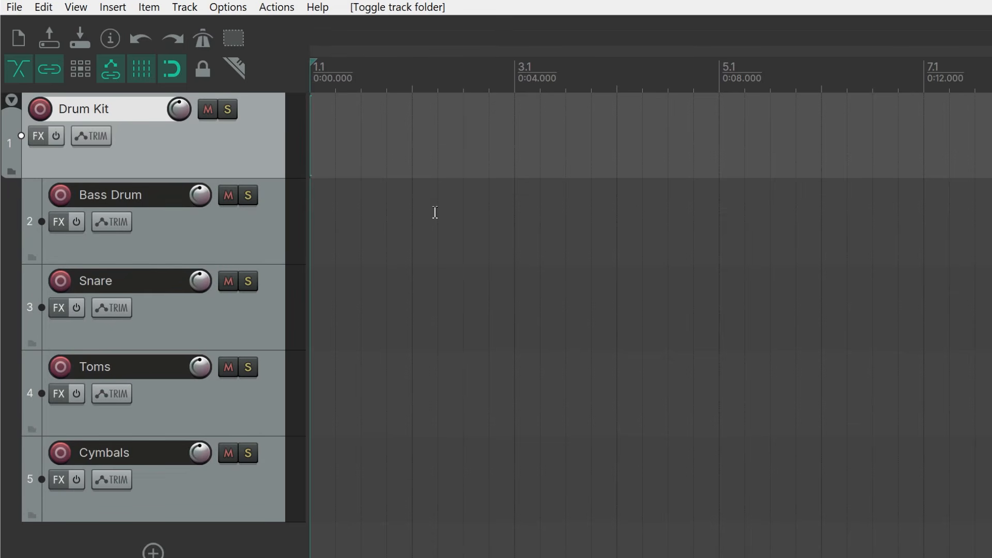
left_click_drag(212, 495, 160, 433)
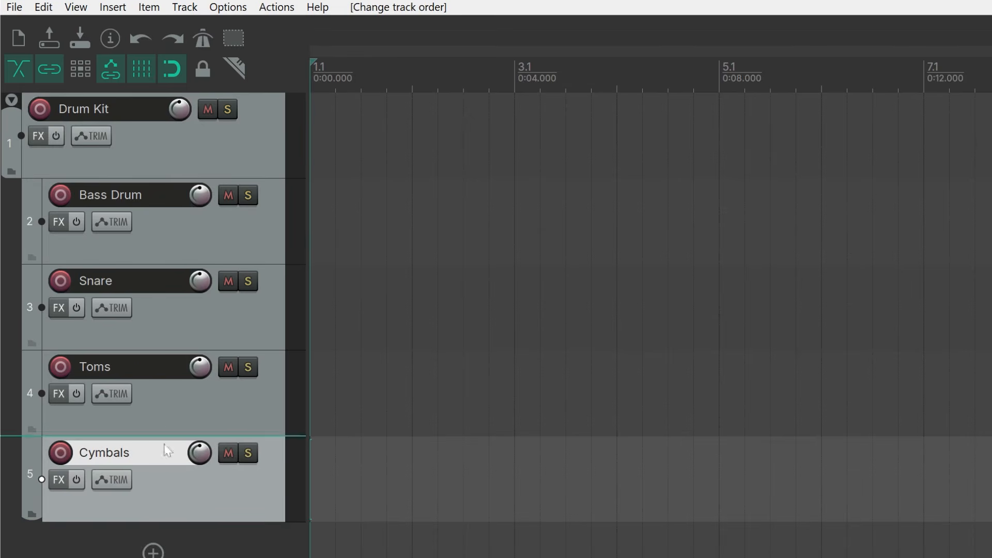
left_click_drag(175, 493, 173, 347)
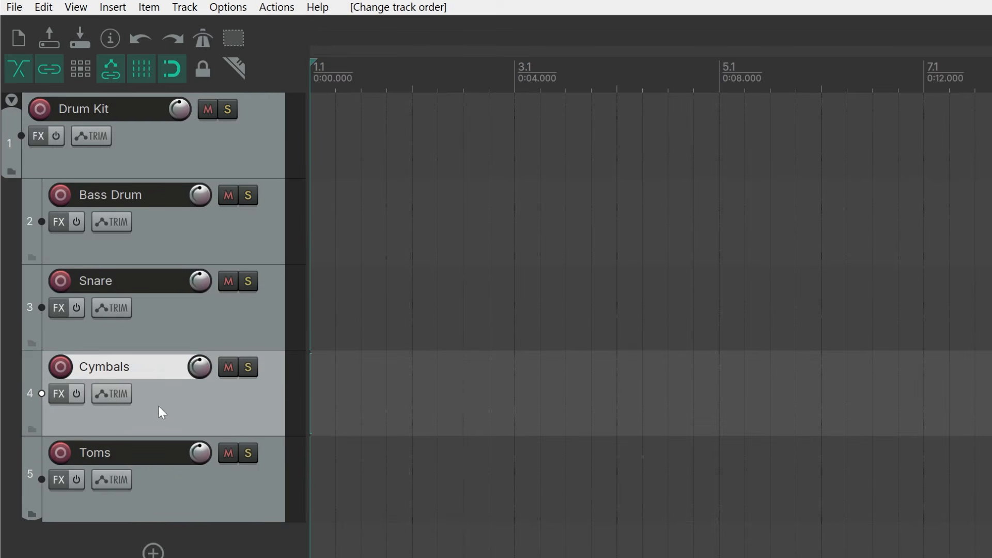
Try making Cymbals a subfolder that contains Toms, and move Toms back out to the Drum Kit folder level.
left_click(32, 431)
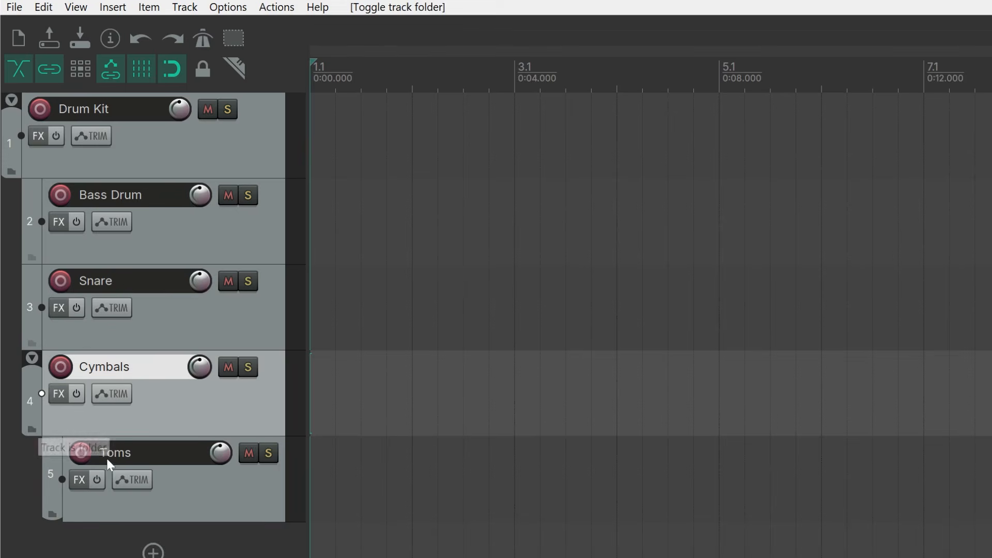
left_click_drag(175, 500, 97, 507)
Try record-arming individual tracks inside the Drum Kit folder and disarm them again.
left_click(61, 281)
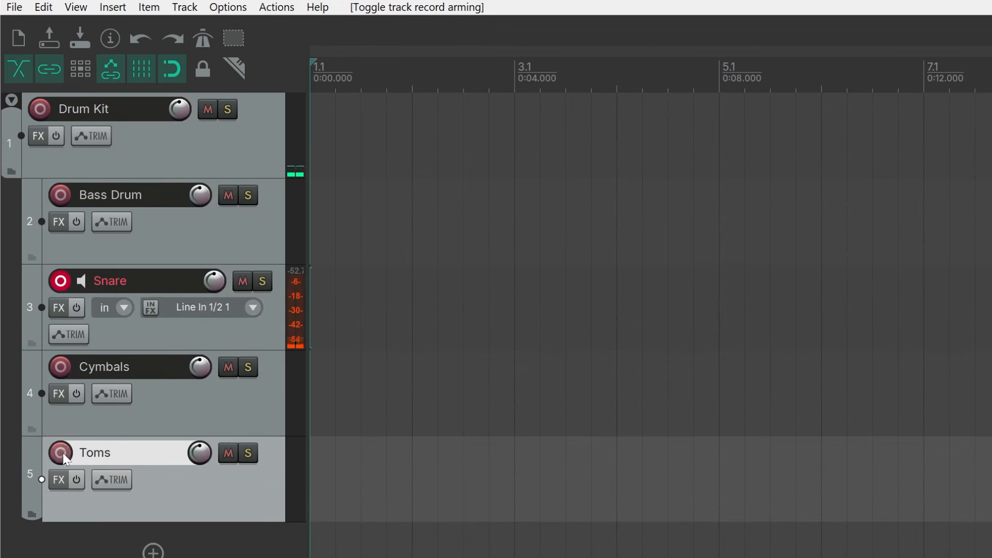
left_click(60, 452)
left_click(61, 366)
left_click(63, 368)
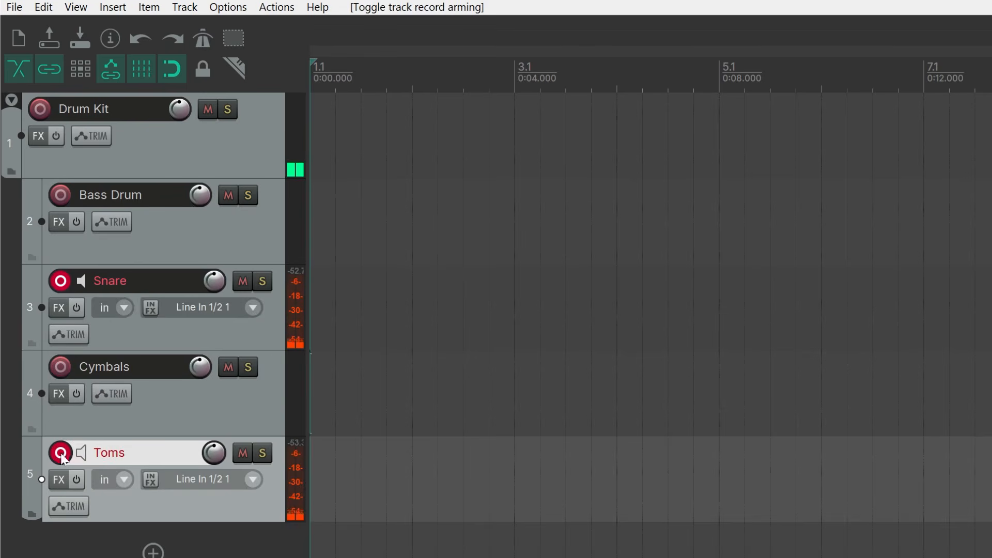
left_click(60, 453)
left_click(60, 281)
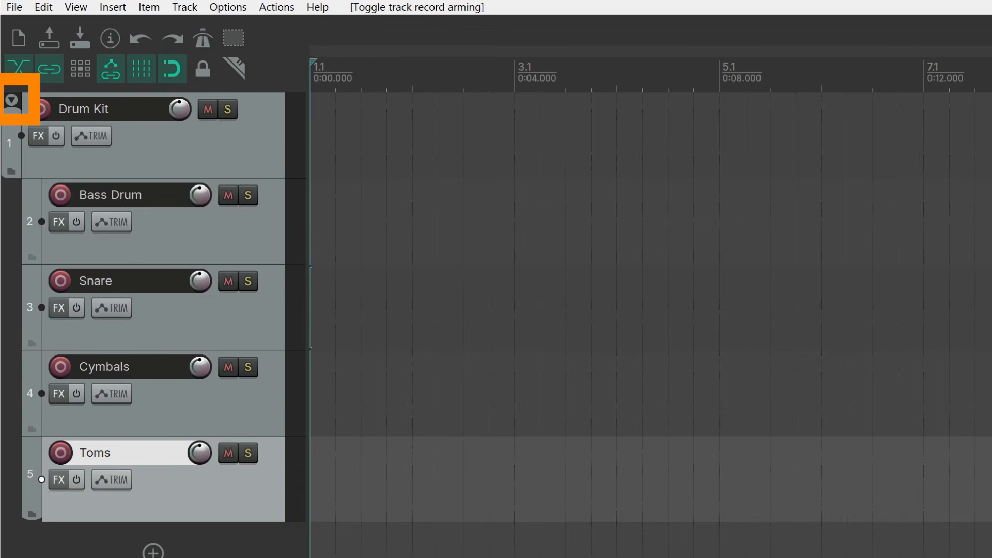
Cycle the Drum Kit folder through its collapsed views and expand its tracks again.
left_click(11, 101)
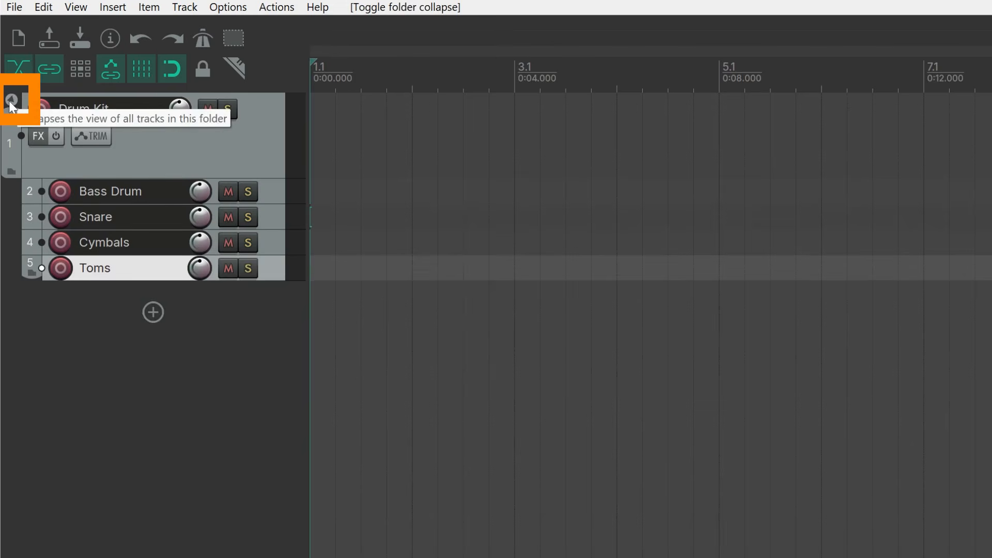
left_click(9, 101)
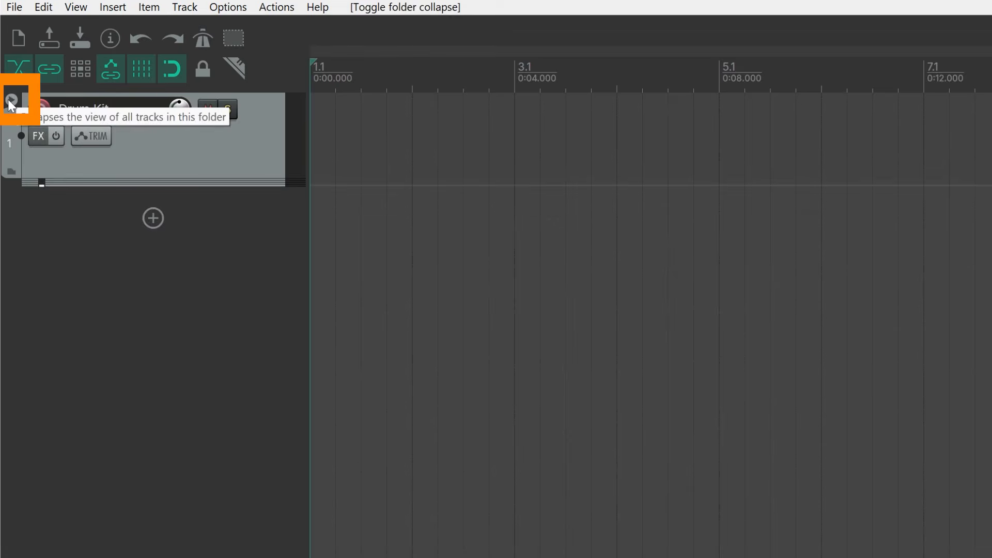
left_click(9, 100)
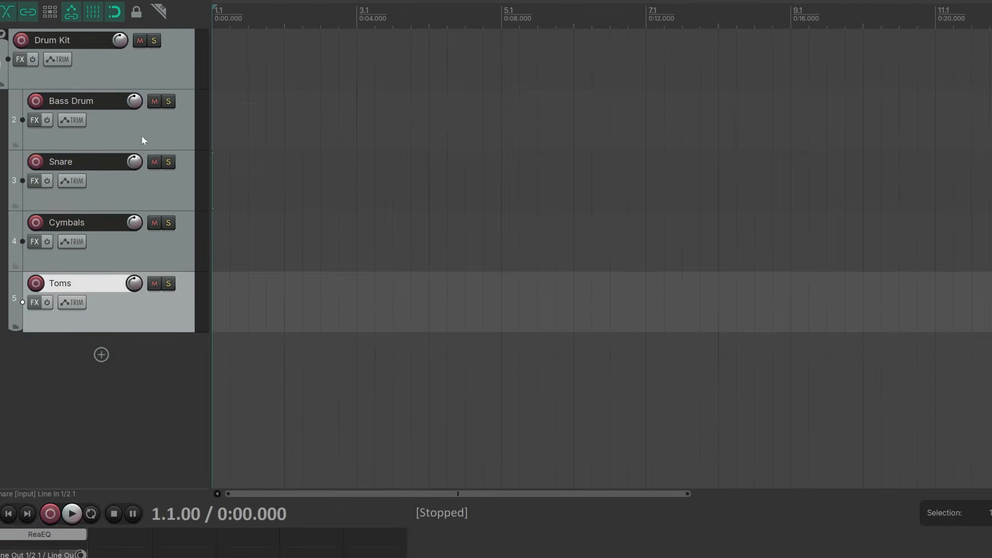
Set the Bass Drum track's custom color to bright green.
left_click(148, 125)
right_click(149, 125)
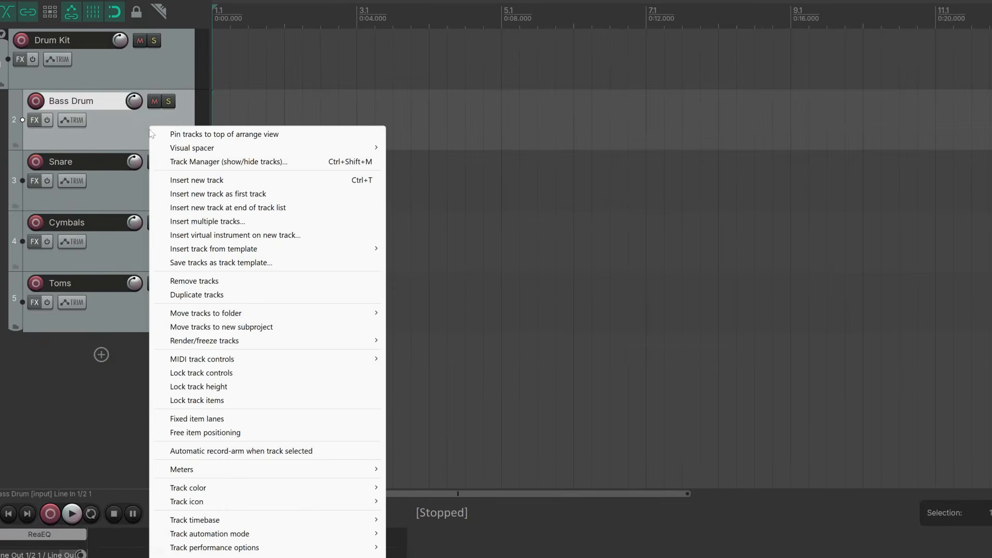
mouse_move(290, 488)
left_click(478, 493)
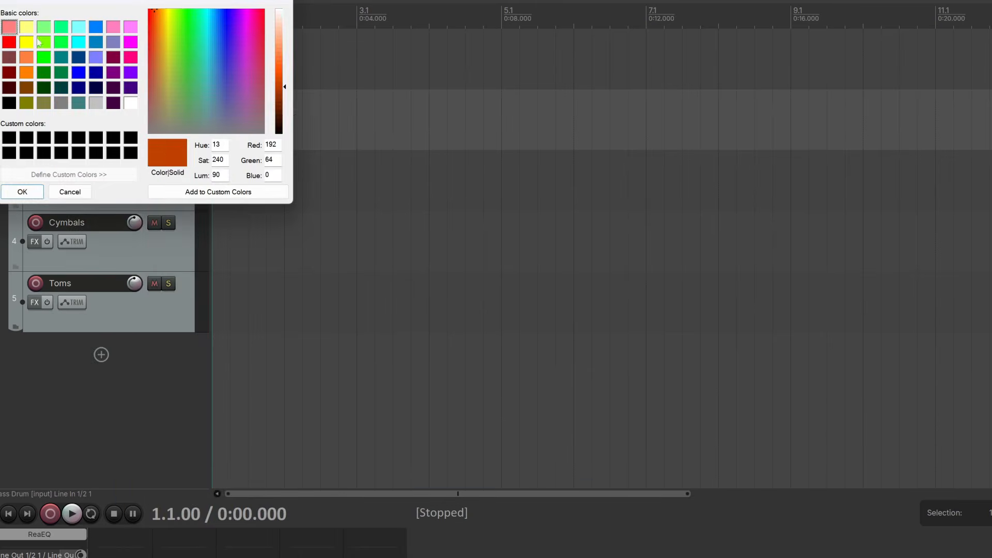
left_click(61, 30)
left_click(29, 195)
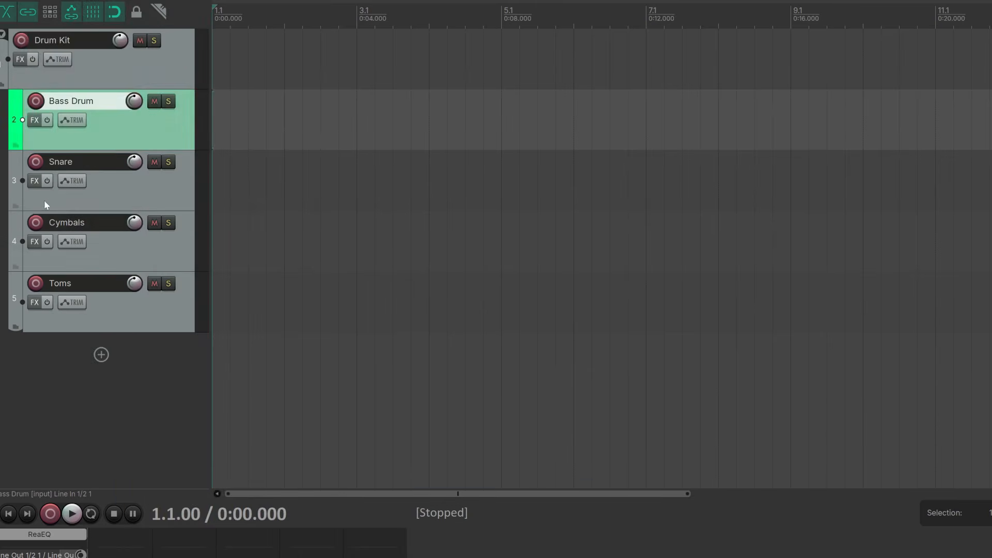
Give the Snare, Cymbals and Toms tracks the same pink custom color (red 255, green 0, blue 128).
left_click(152, 190)
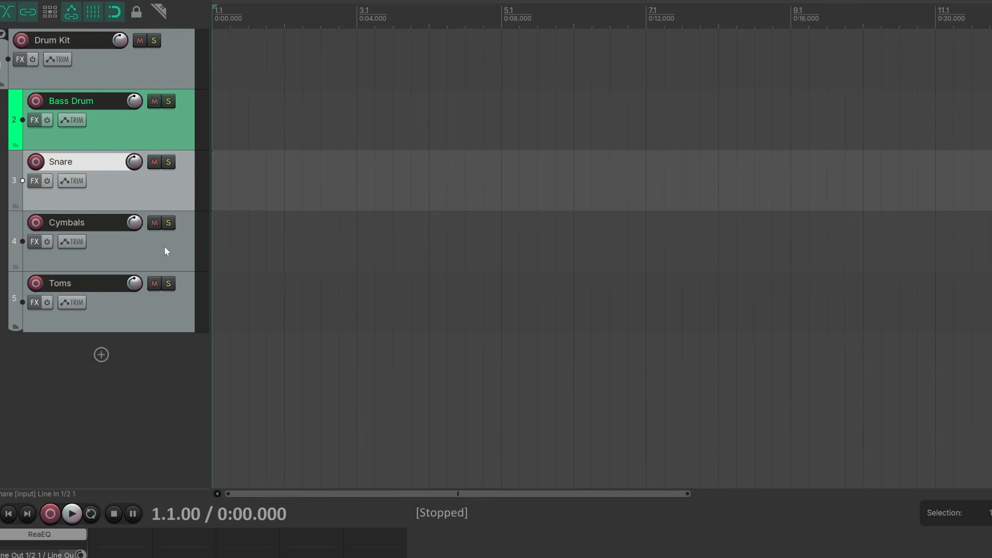
left_click(164, 246, "ctrl")
left_click(169, 299, "ctrl")
right_click(165, 181)
mouse_move(319, 542)
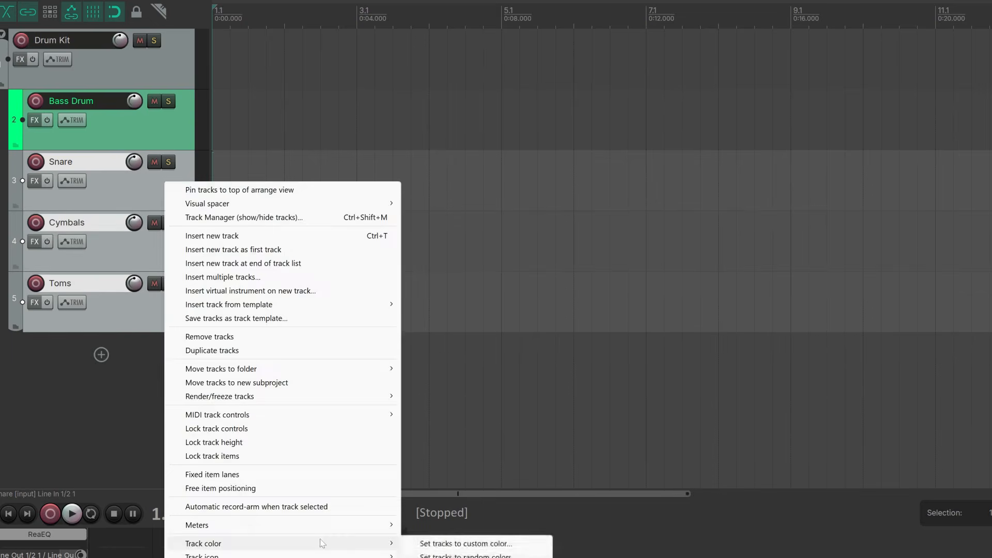
left_click(454, 542)
left_click(130, 57)
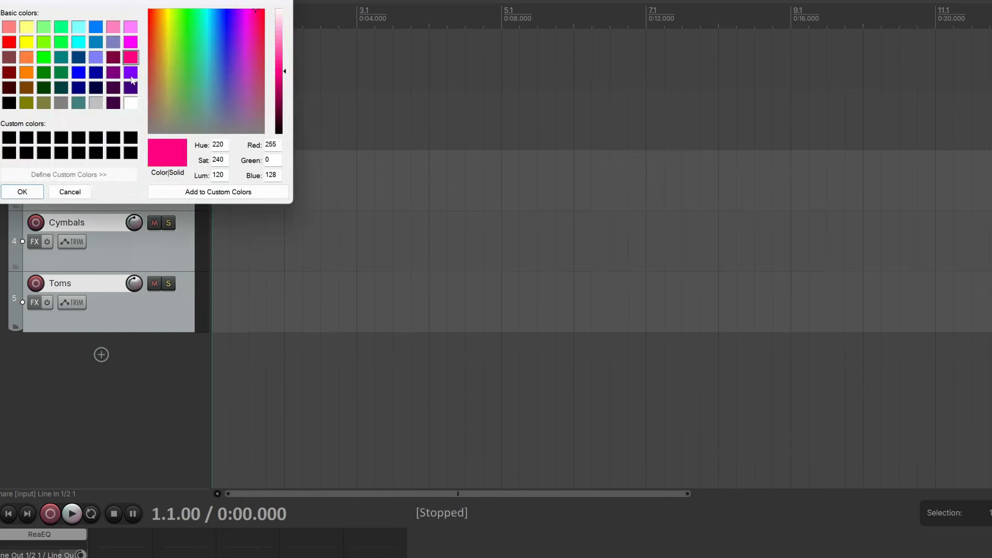
left_click(22, 192)
left_click(141, 406)
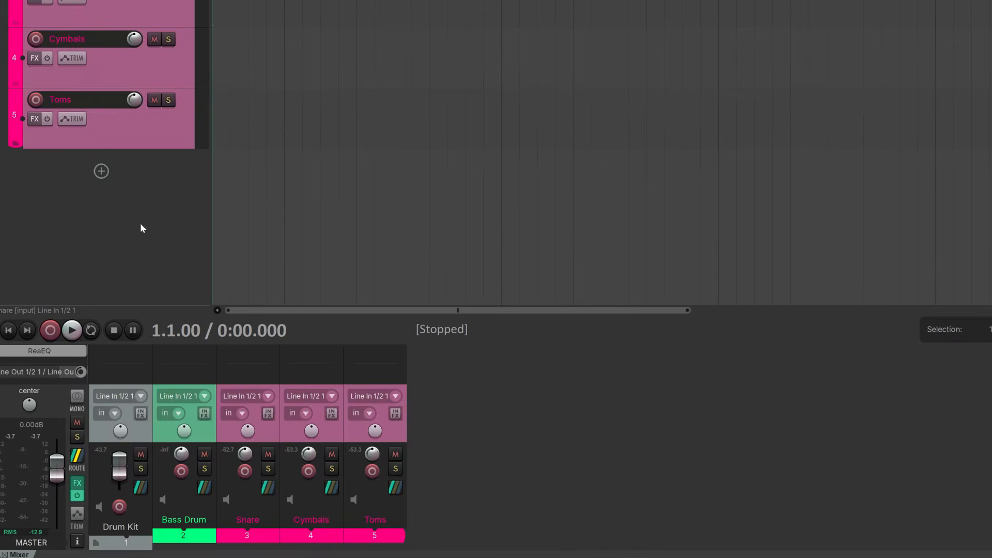
Collapse the Drum Kit folder's tracks to small height and add a new track named Guitar outside the folder.
left_click(5, 0)
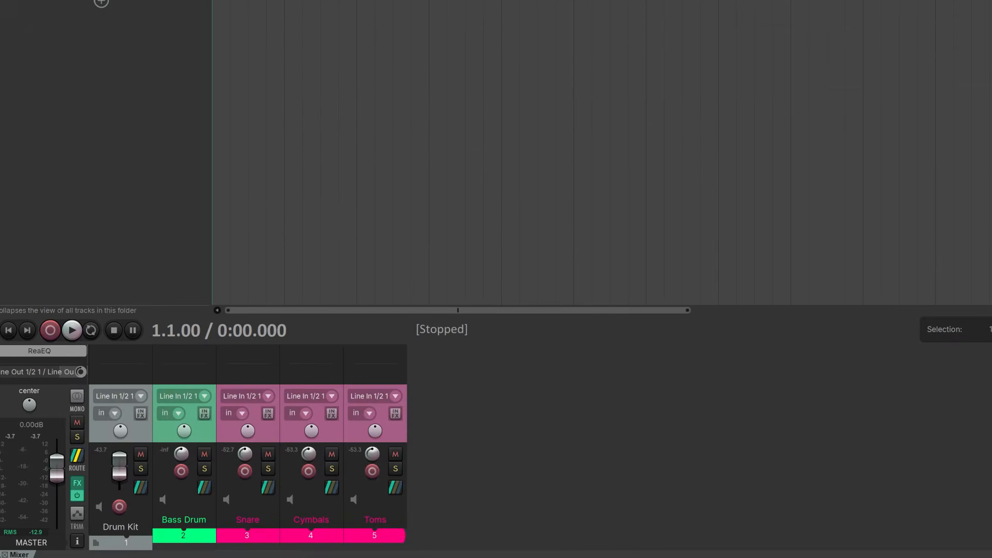
left_click(101, 3)
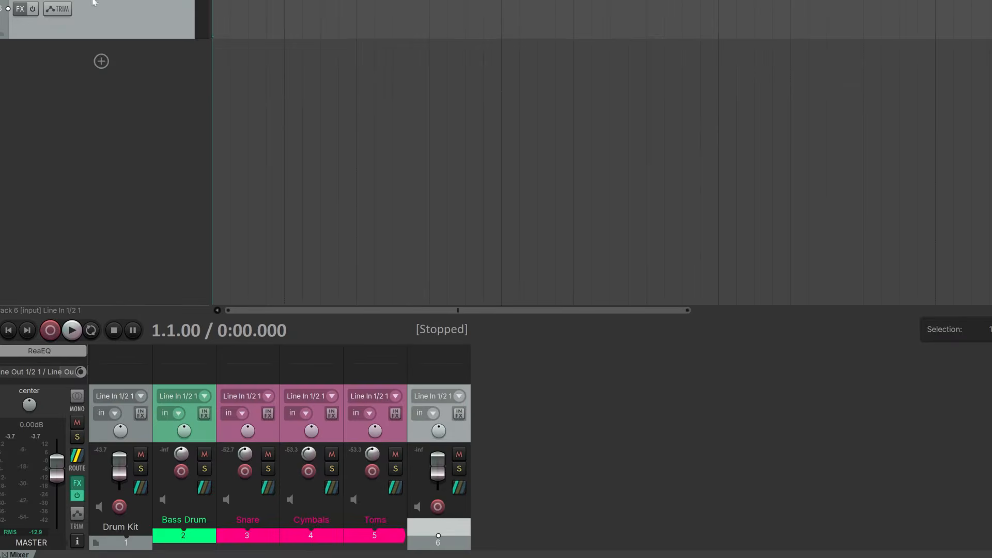
type("Guitar")
key("Return")
Set the Guitar track's custom color to blue.
right_click(145, 28)
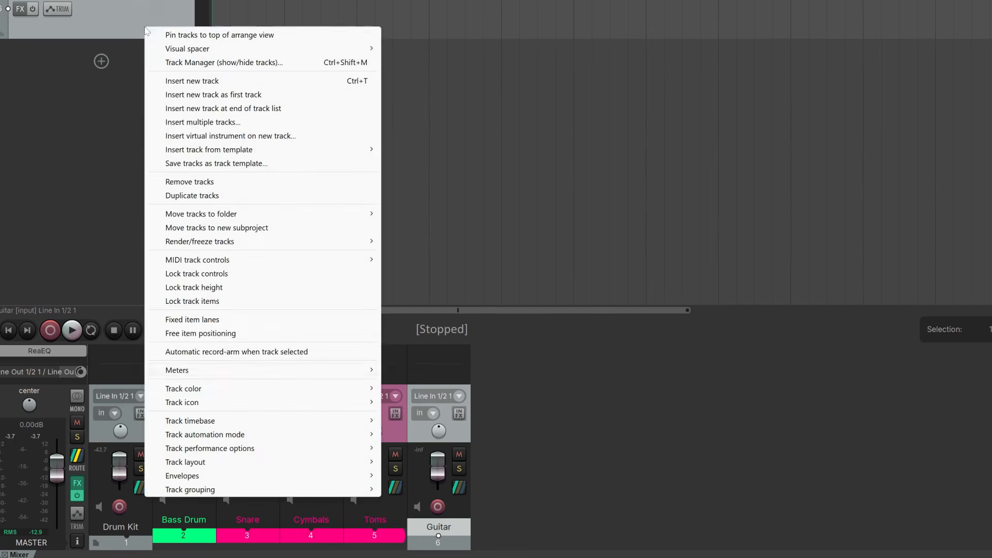
mouse_move(339, 389)
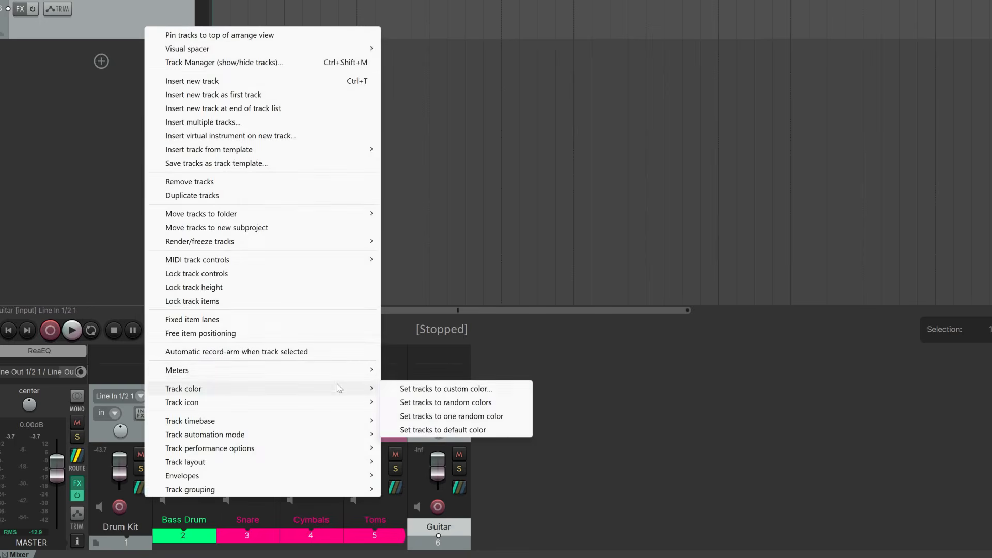
left_click(425, 389)
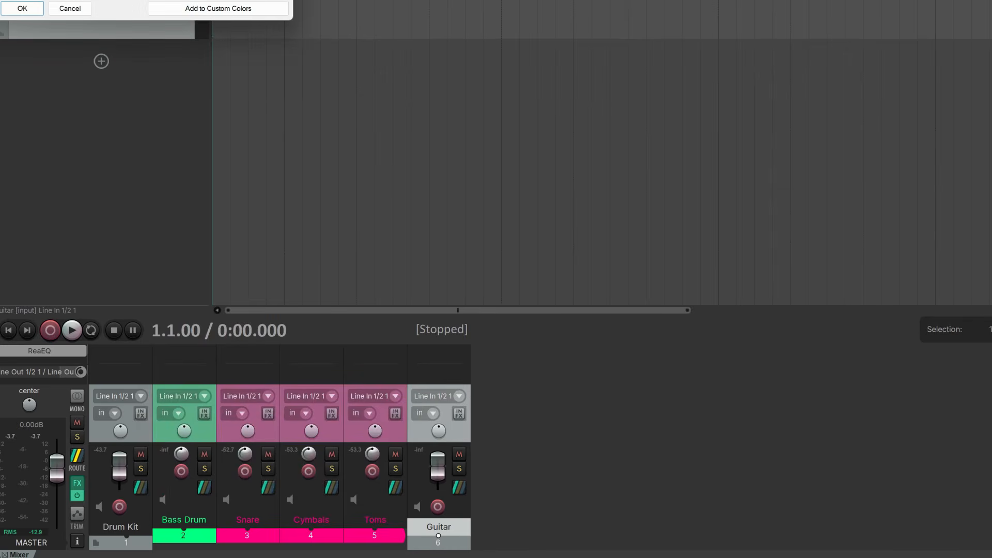
left_click(41, 10)
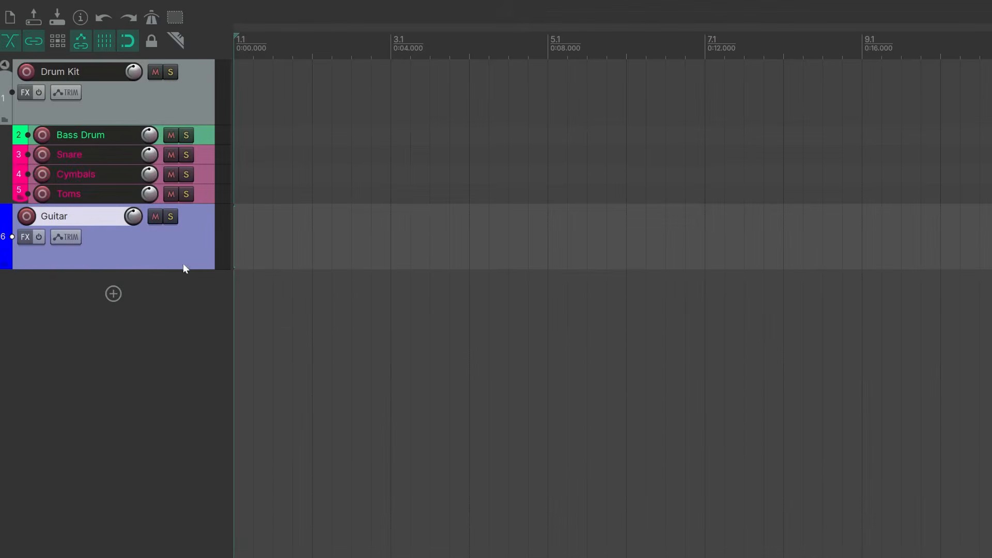
Assign the drums.png icon to the Drum Kit track.
right_click(183, 104)
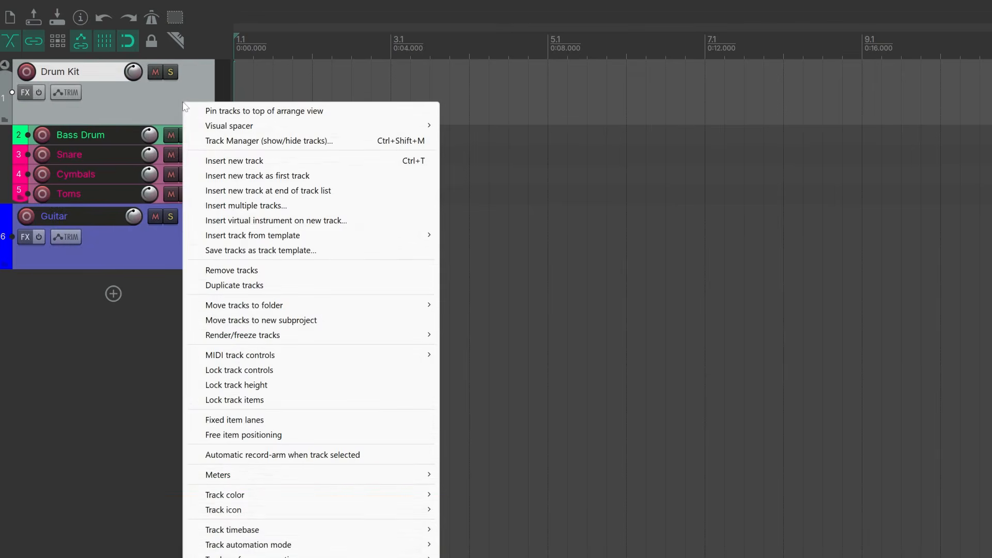
mouse_move(372, 510)
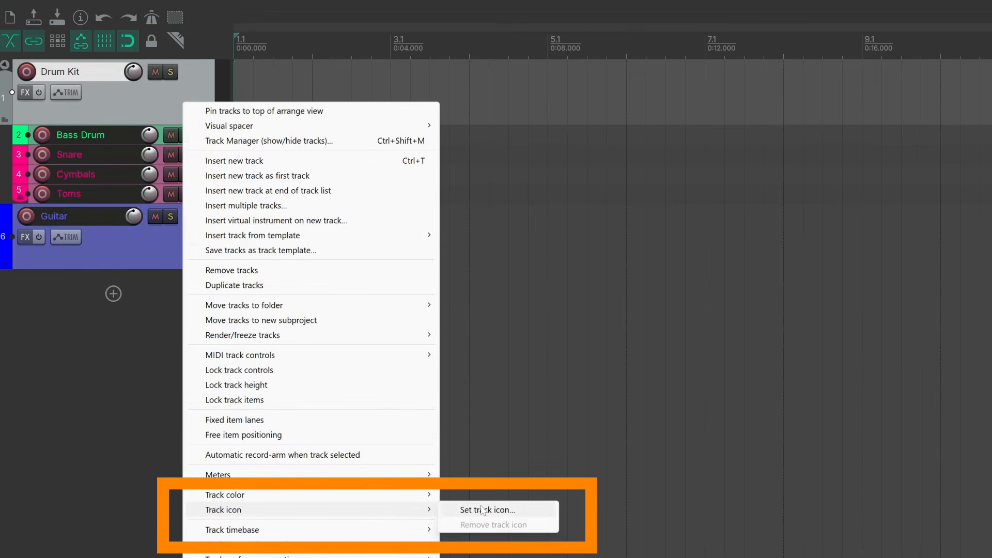
left_click(481, 510)
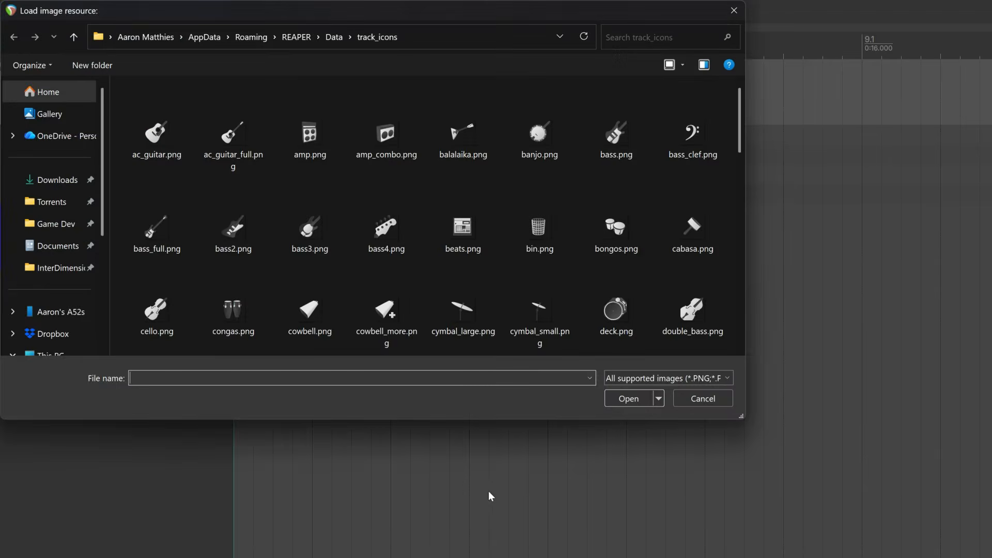
left_click_drag(739, 133, 739, 163)
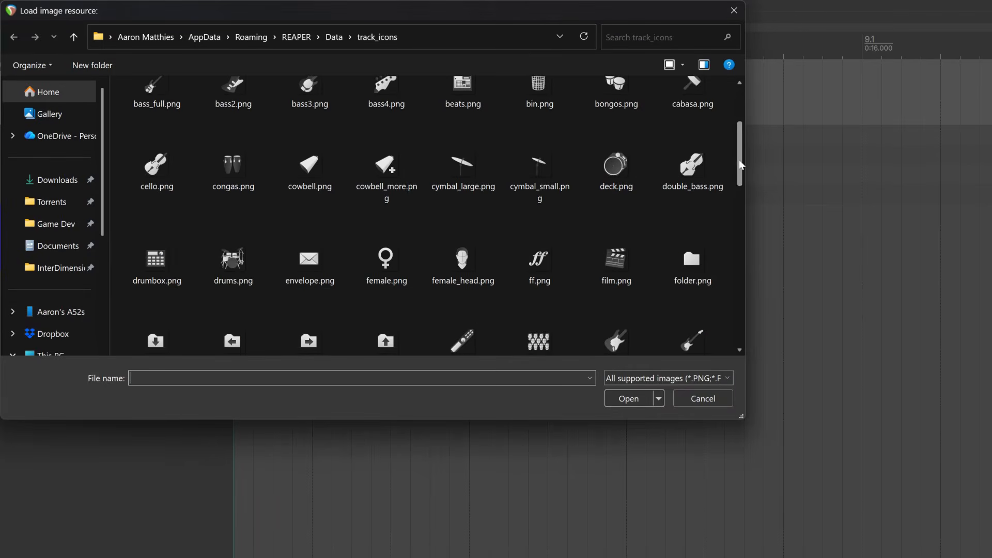
left_click(227, 258)
left_click(633, 398)
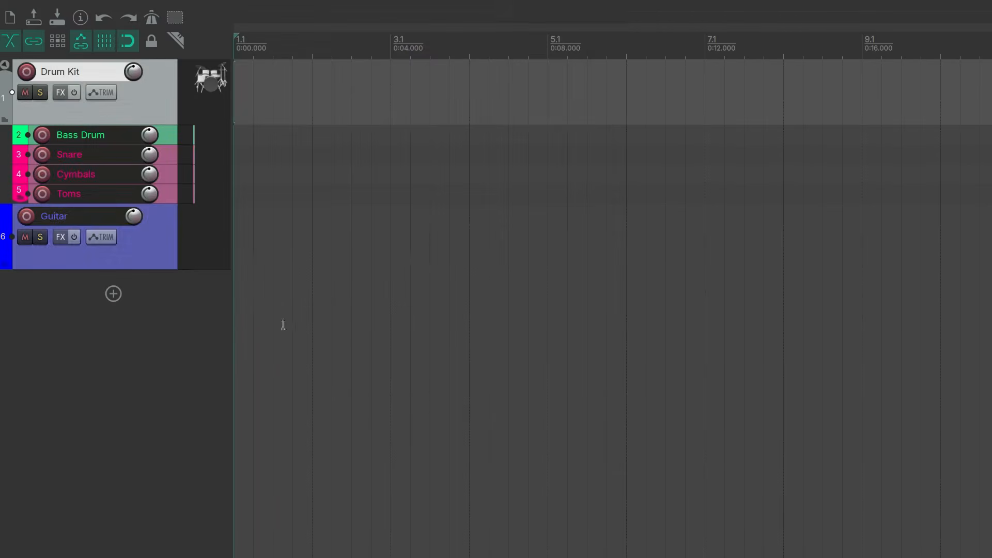
Assign the guitar.png icon to the Guitar track.
right_click(153, 249)
left_click(481, 556)
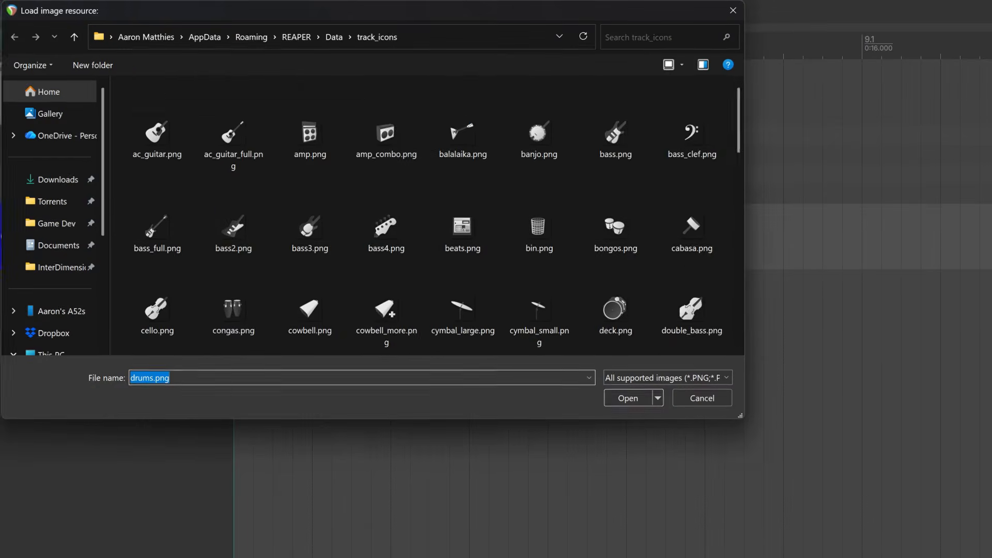
scroll(740, 128, "down", 5)
left_click(616, 222)
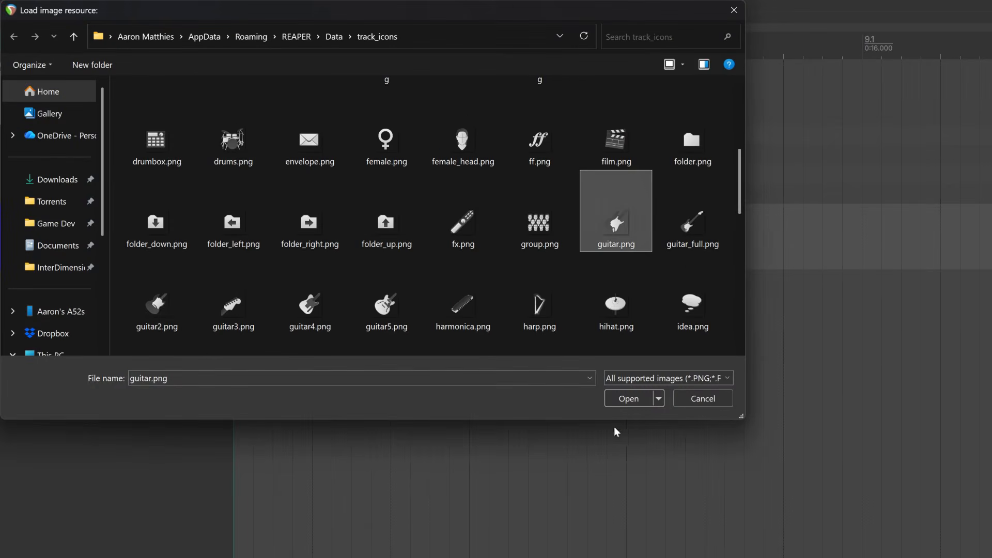
left_click(628, 398)
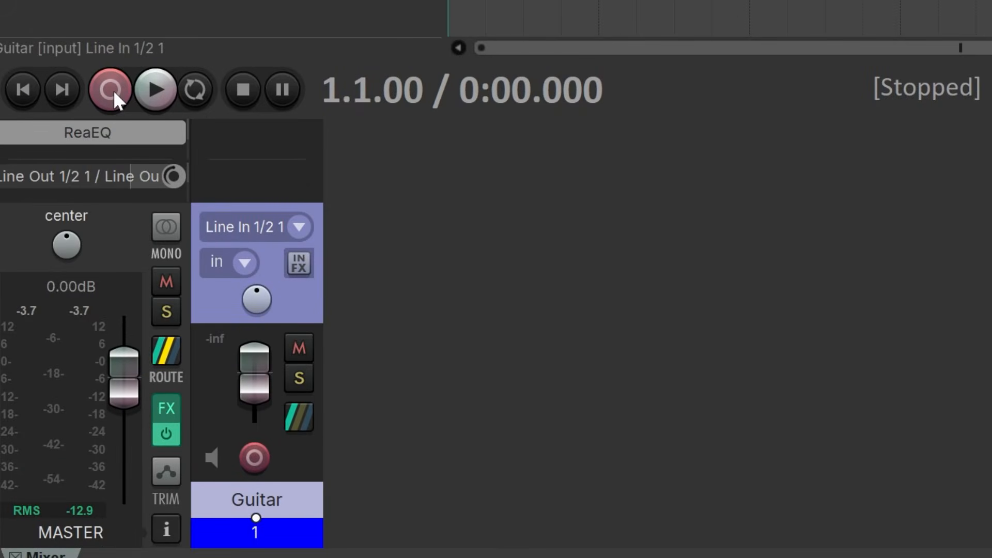
Keep the record mode on normal, arm the Guitar track and record a clip of about 4 seconds from the project start.
right_click(113, 90)
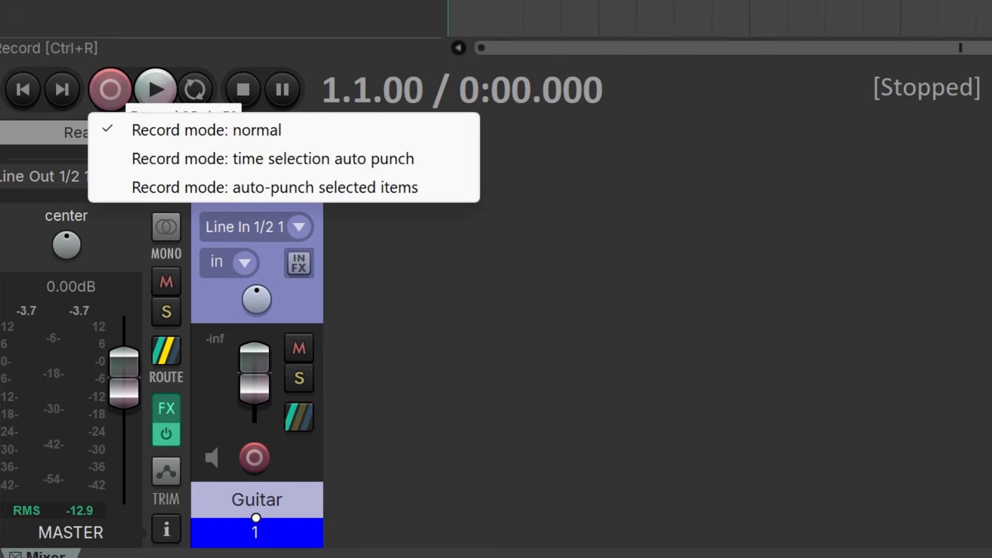
left_click(358, 136)
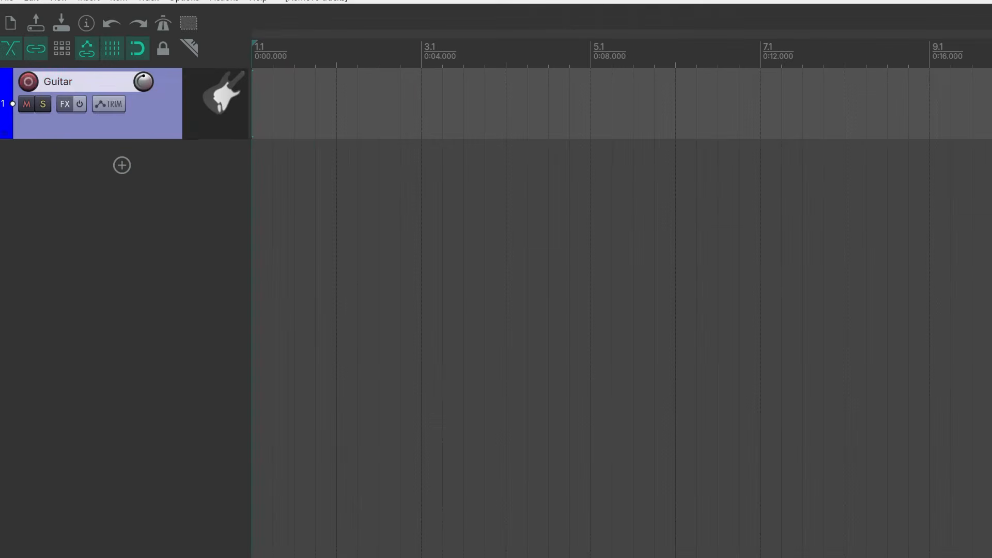
left_click(30, 82)
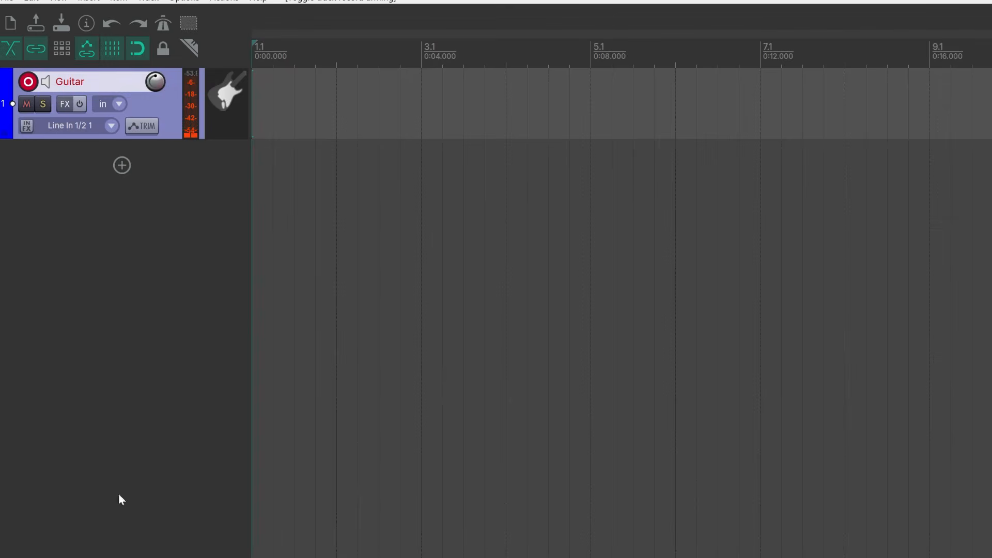
key("ctrl+r")
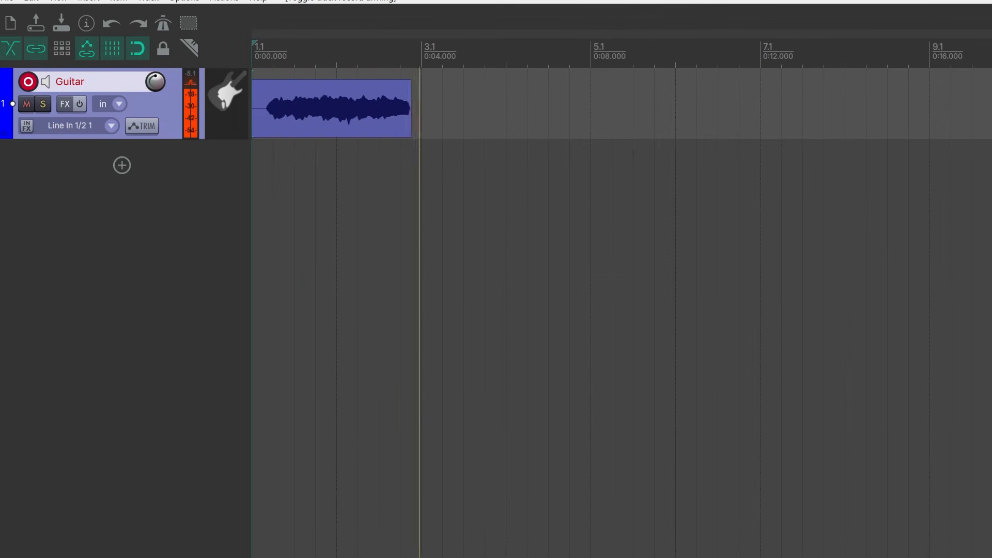
left_click(177, 475)
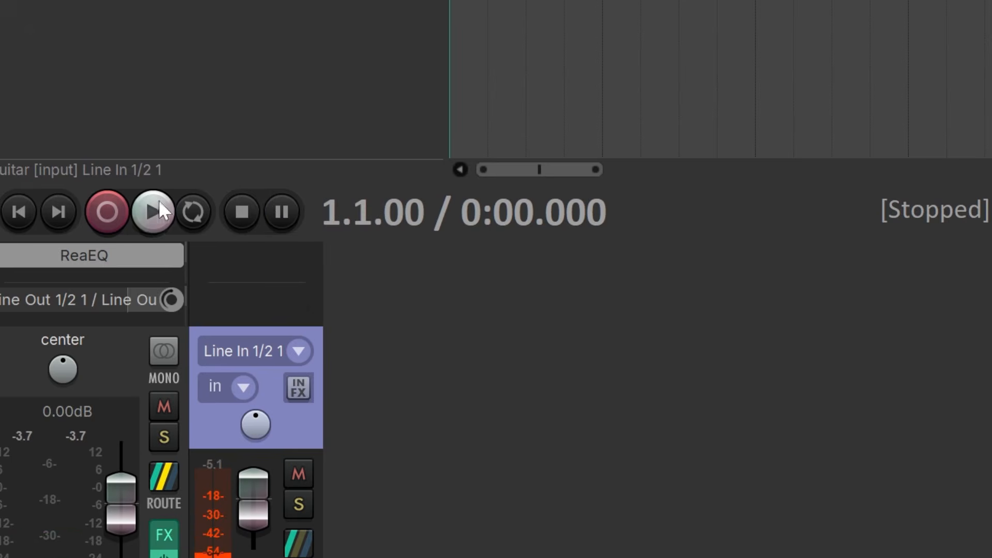
Set the record mode to time selection auto punch and make a time selection from 5.1 to 7.1.
right_click(119, 214)
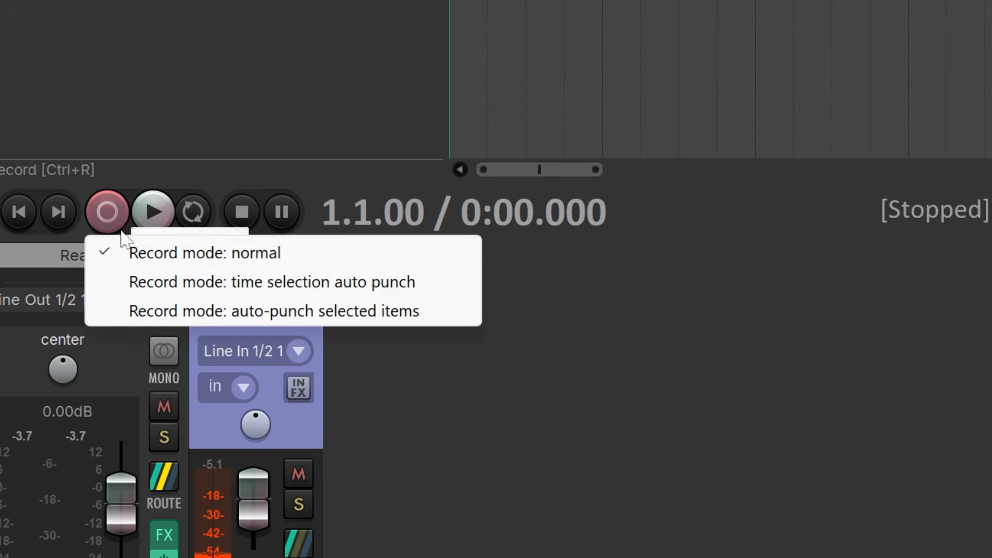
left_click(166, 284)
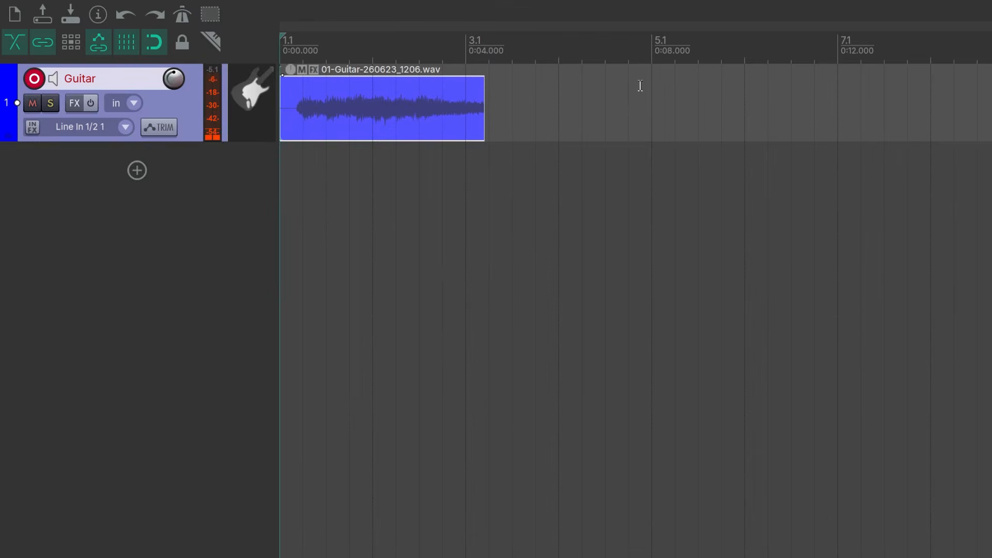
left_click_drag(651, 40, 837, 52)
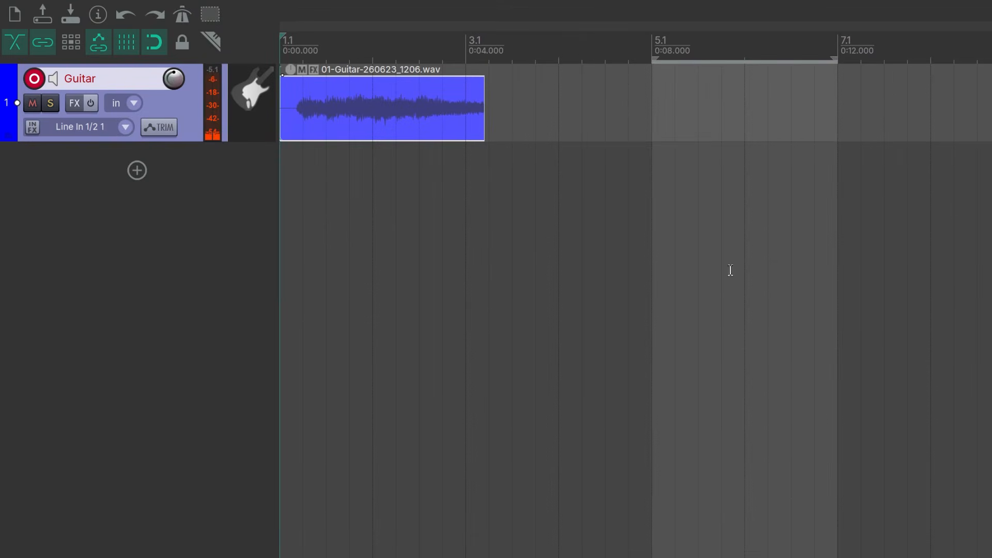
Record the armed Guitar track from 3.1 until past the end of the time selection, and stop.
left_click(465, 42)
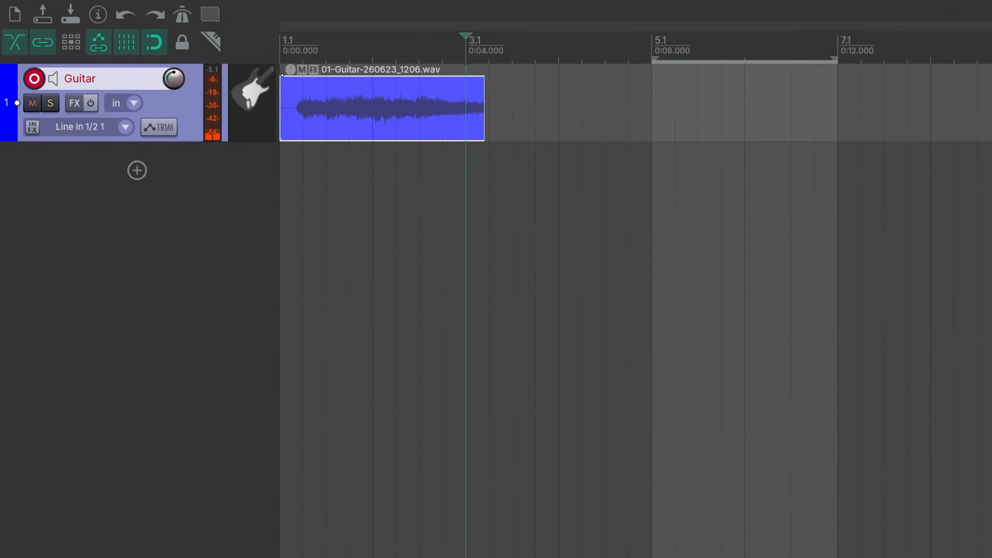
key("space")
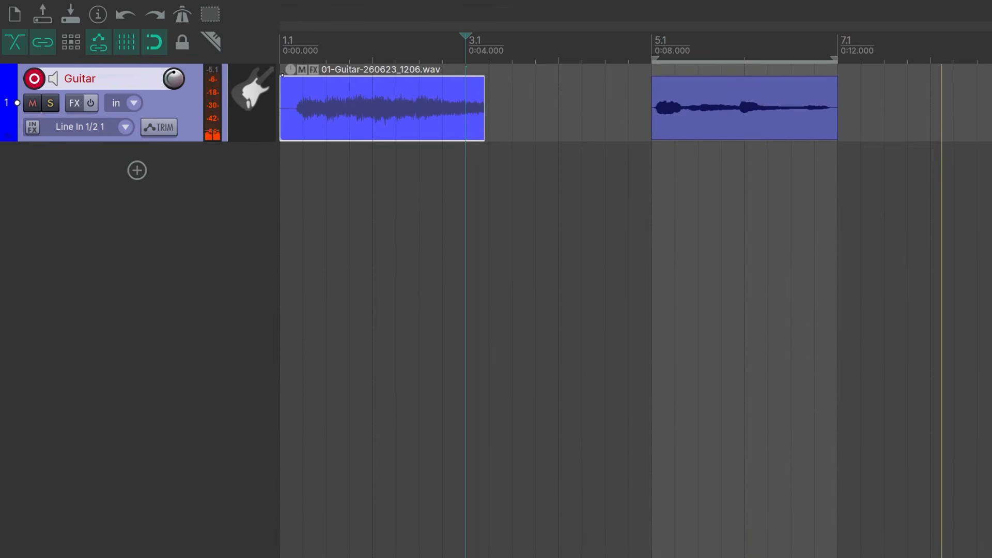
key("space")
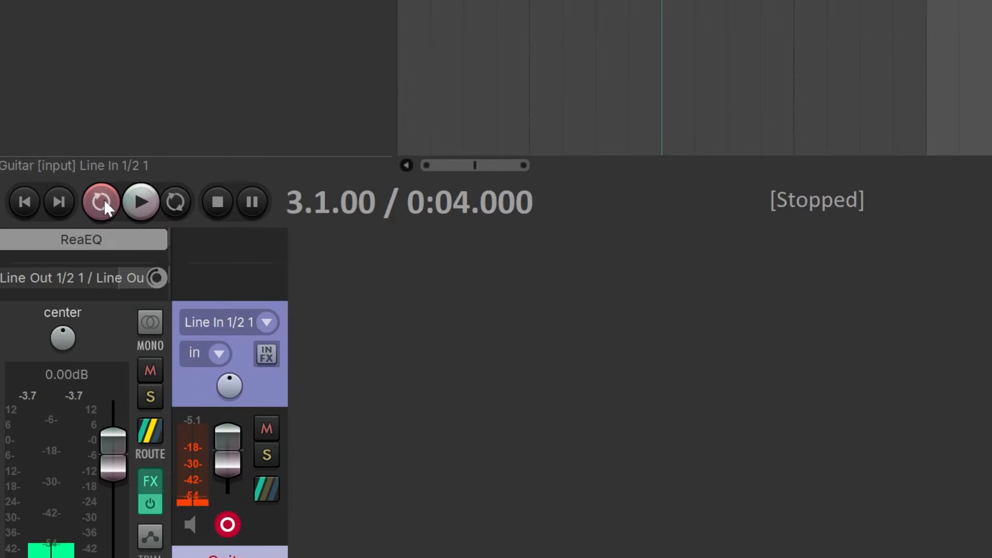
Set the record mode to auto-punch selected items, move the first guitar clip to start at 8.1 and keep it selected.
right_click(104, 200)
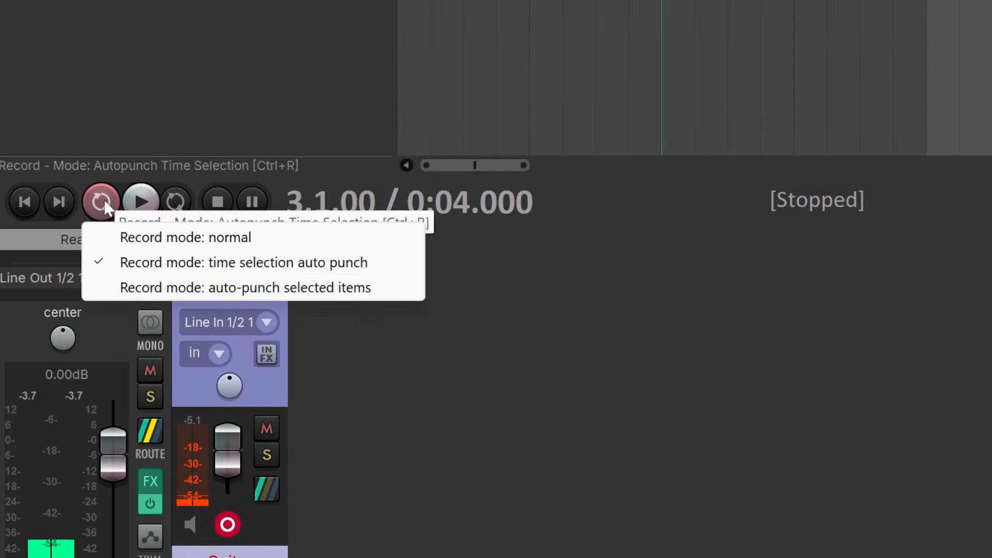
left_click(222, 288)
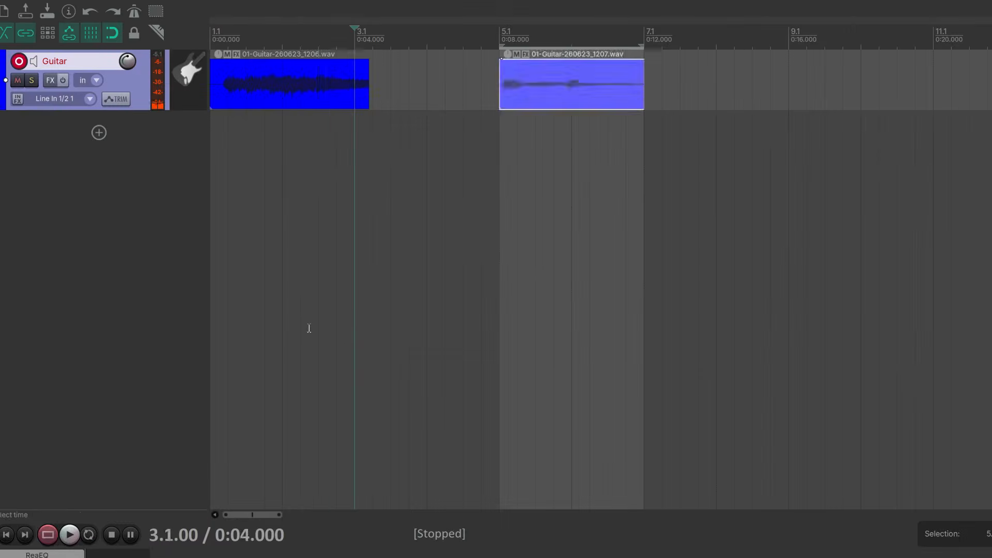
left_click(308, 328)
left_click_drag(334, 98, 808, 88)
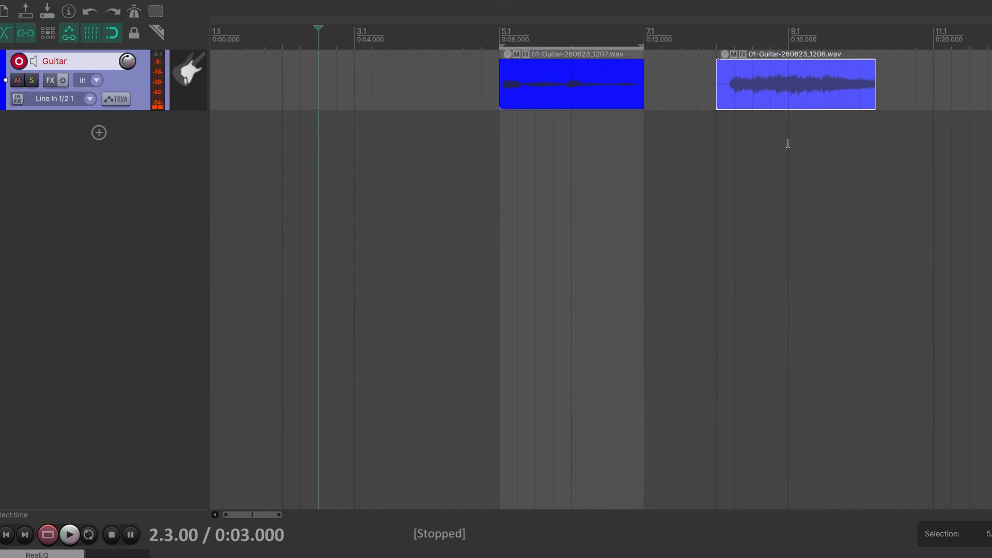
left_click(770, 95)
Record a new take over the selected guitar clip, starting from 6.1 and stopping after the clip ends.
left_click(571, 31)
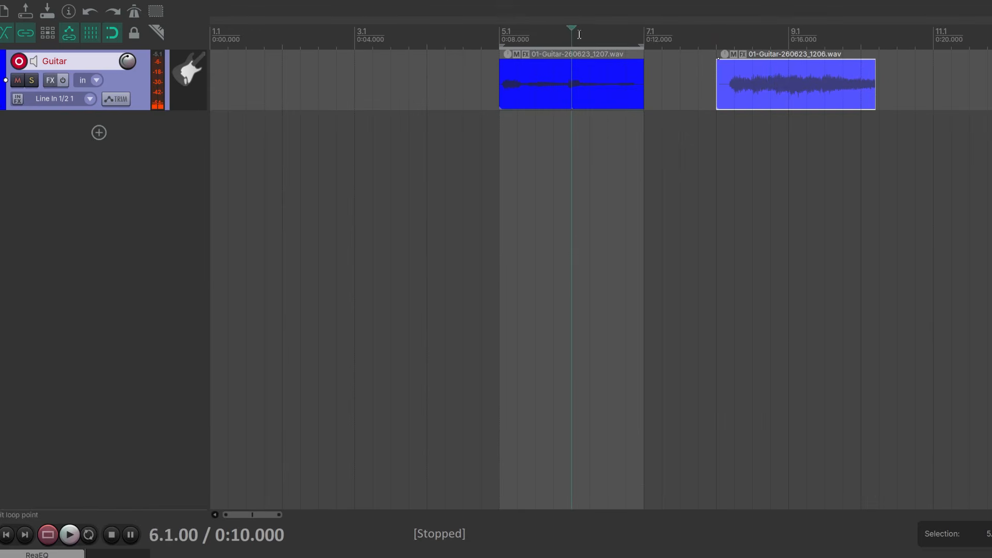
left_click(49, 534)
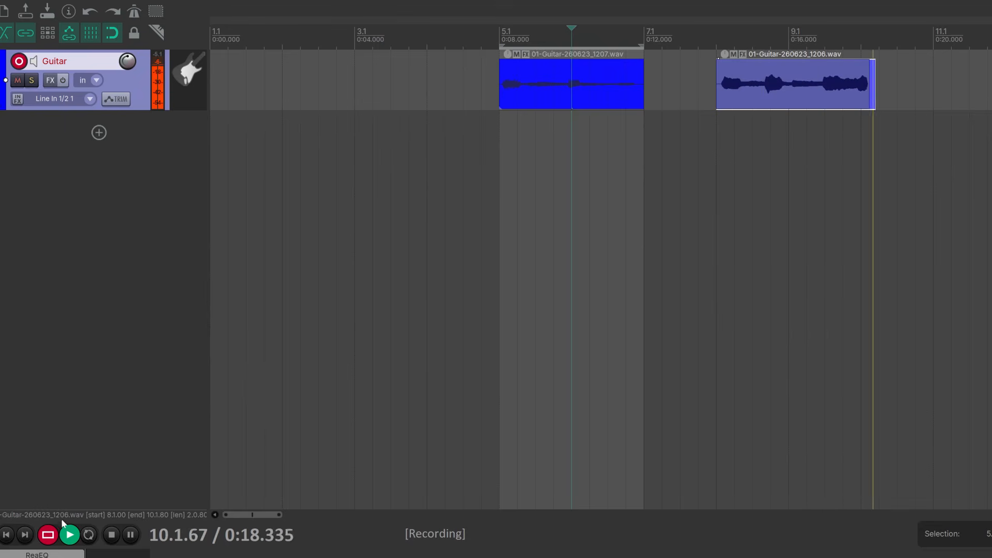
left_click(112, 535)
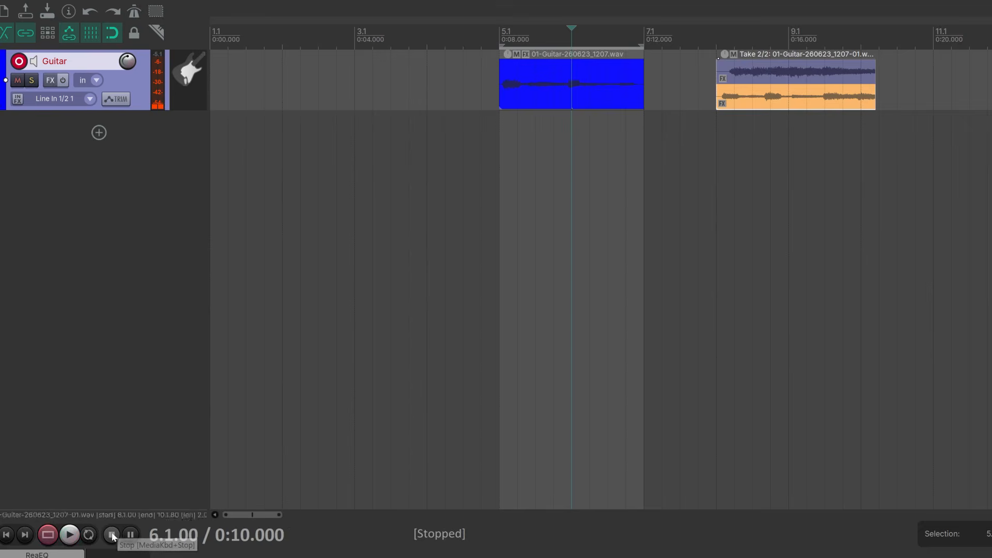
Switch the re-recorded guitar clip to its first take and back to its second take.
left_click(826, 80)
left_click(842, 103)
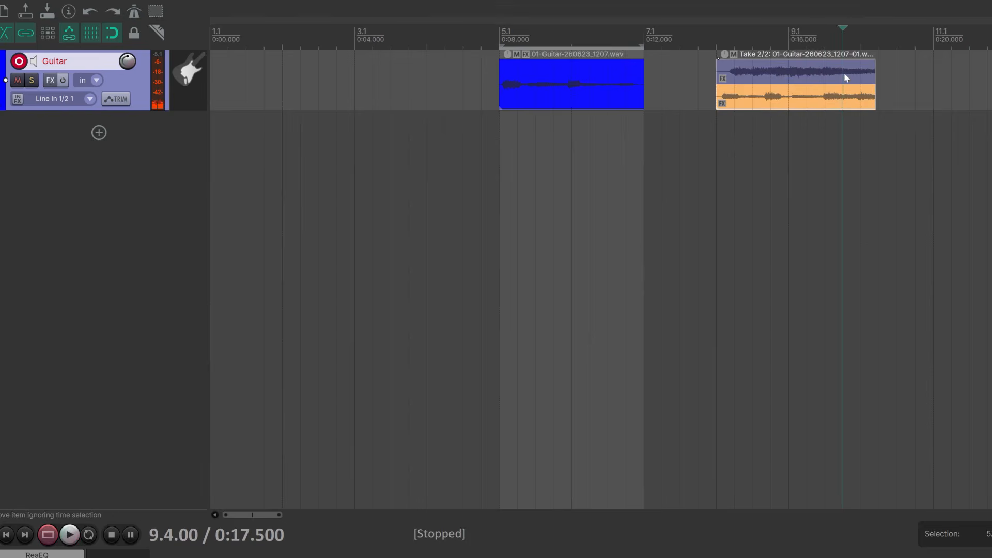
left_click(826, 213)
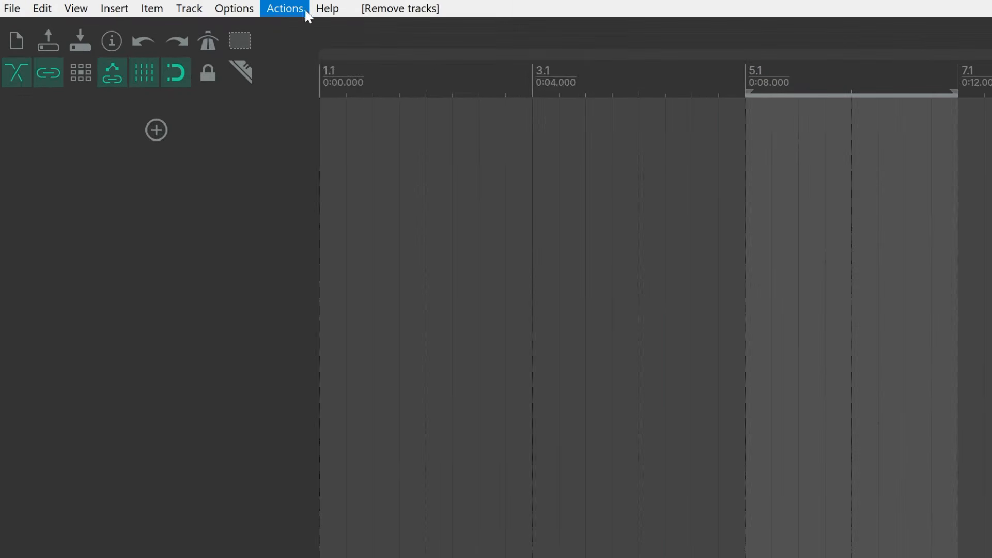
Open the action list and find the action assigned to the shortcut R.
left_click(306, 10)
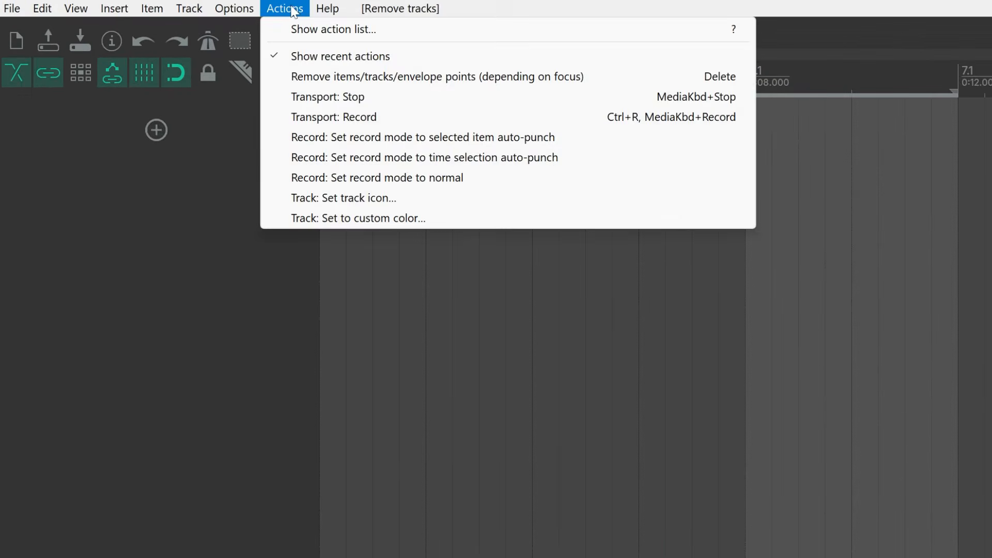
left_click(303, 31)
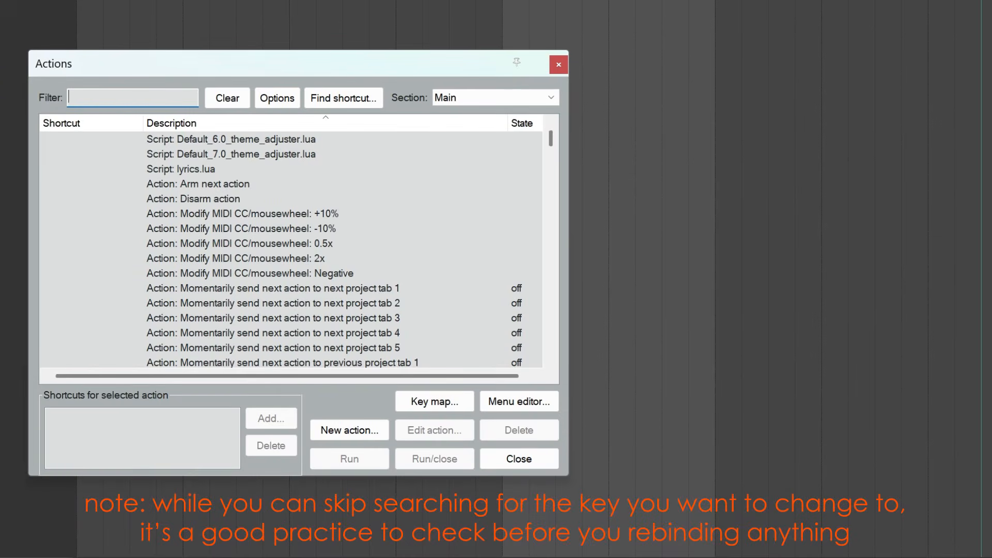
left_click(364, 101)
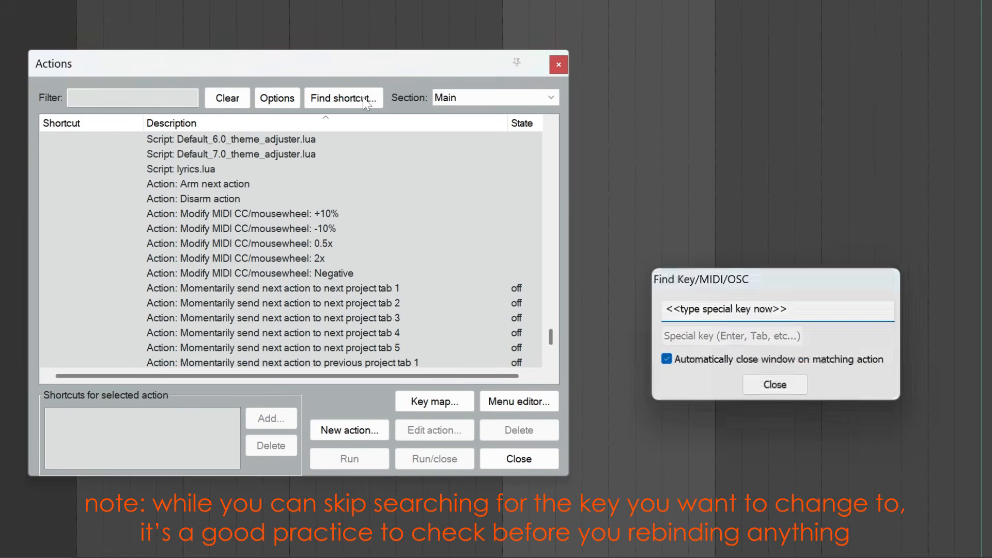
key("r")
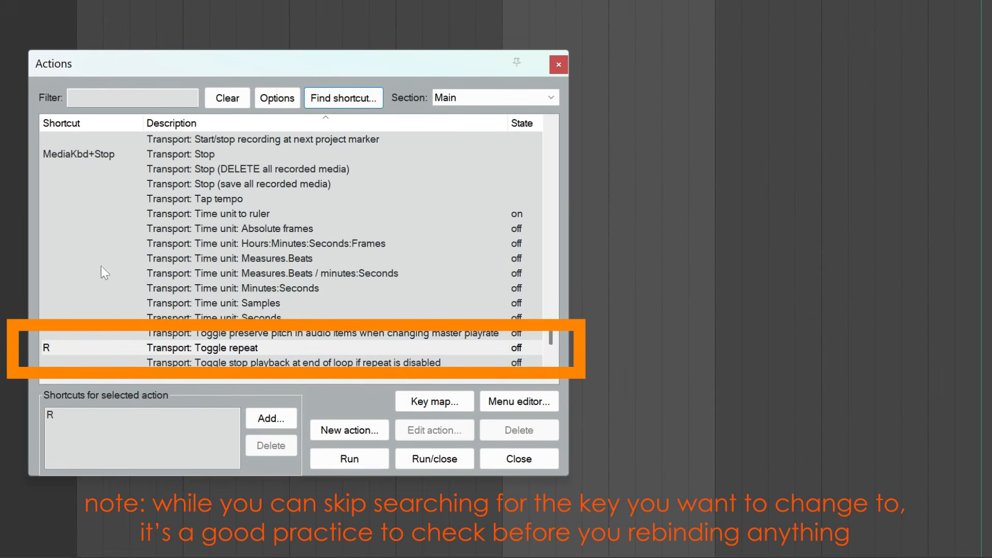
Assign Ctrl+R to Transport: Toggle repeat, overriding the existing mapping, and delete that action's R shortcut.
left_click(239, 348)
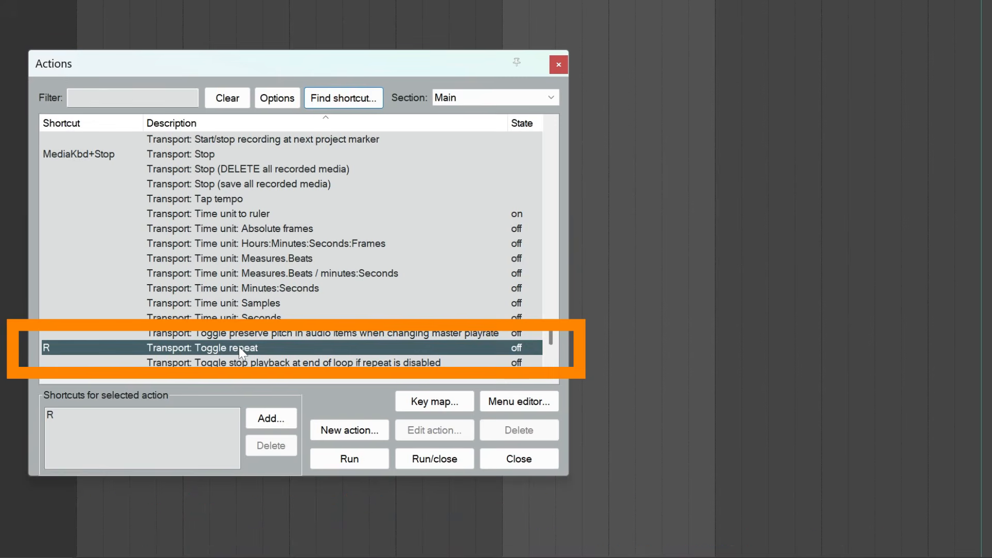
left_click(264, 423)
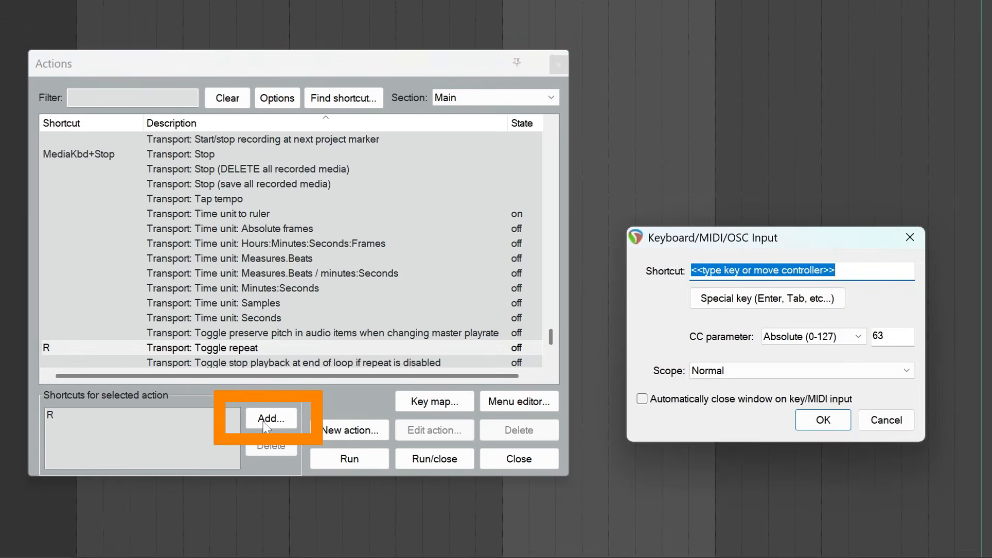
key("ctrl+r")
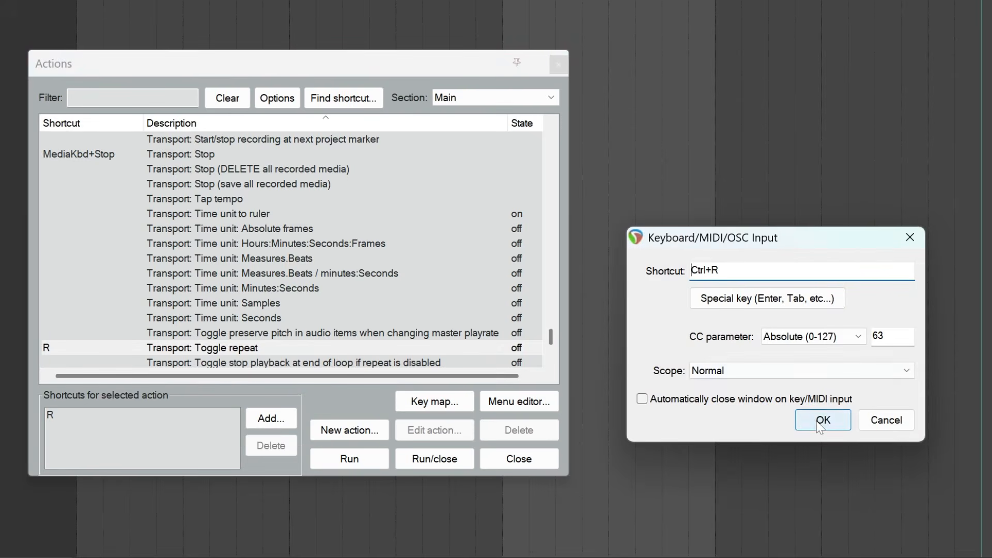
left_click(822, 420)
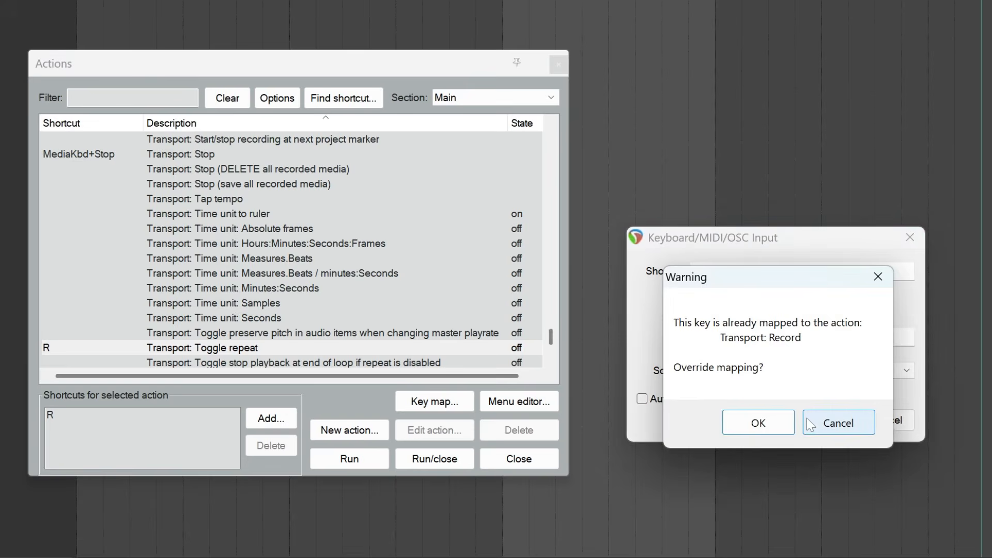
left_click(758, 423)
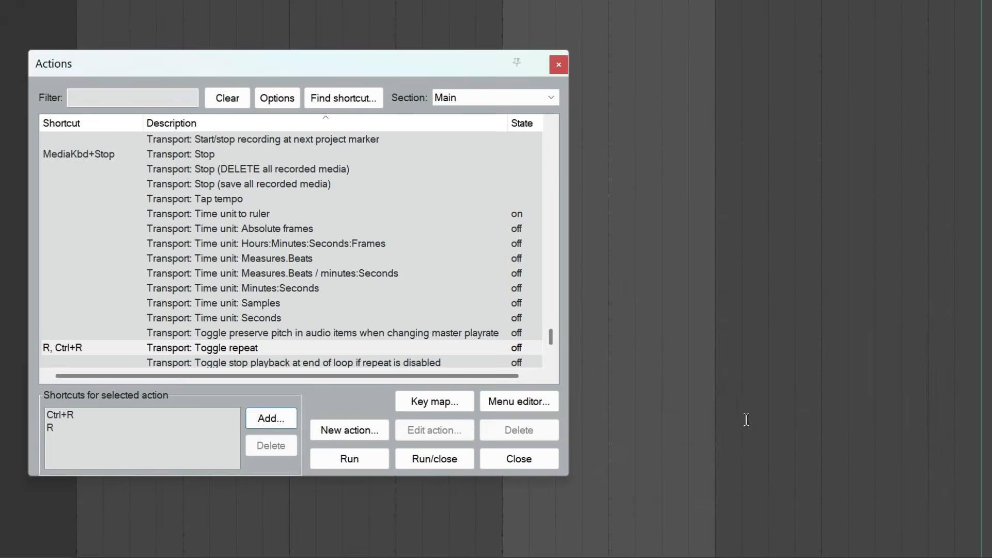
left_click(58, 429)
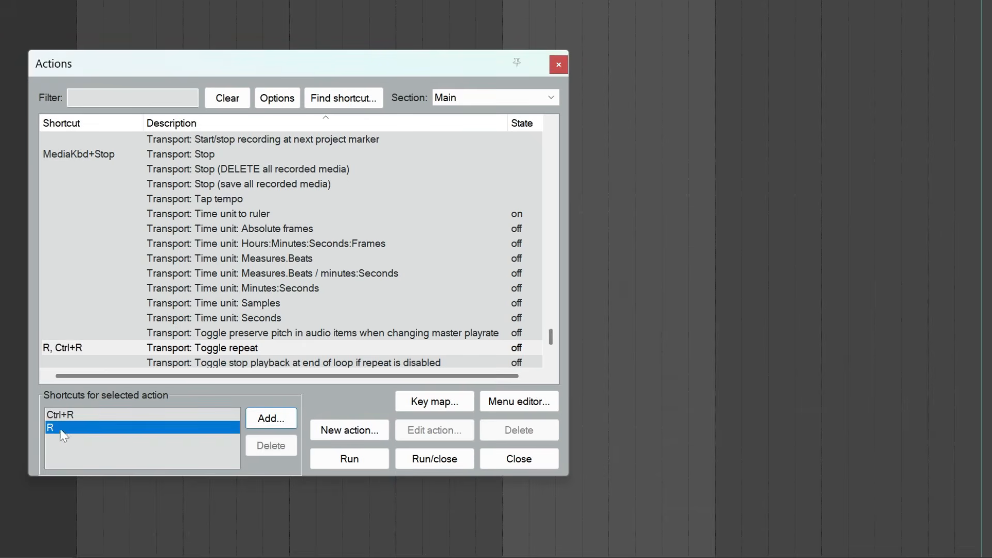
left_click(266, 448)
Find Transport: Record in the action list and assign R as its shortcut.
scroll(216, 242, "down", 2)
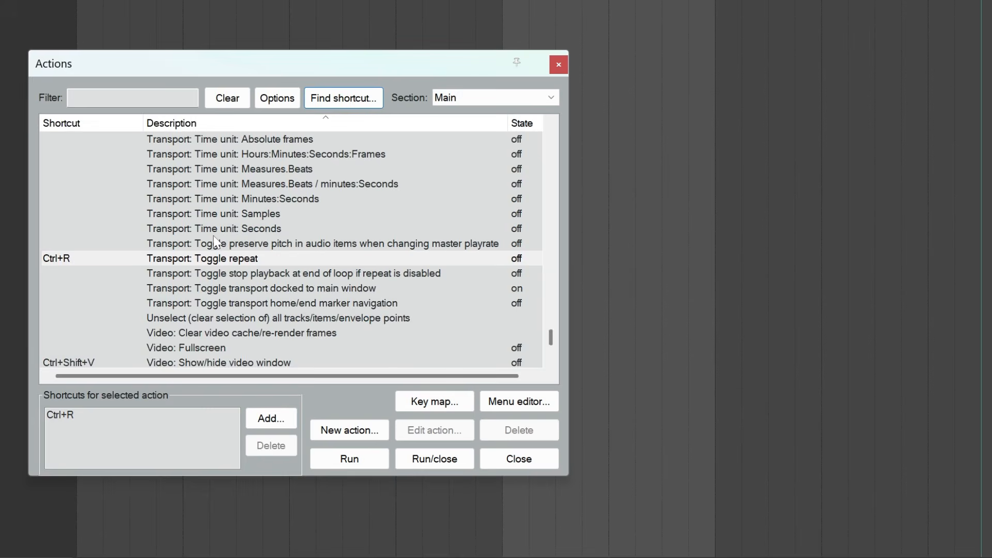
scroll(216, 242, "up", 5)
scroll(215, 241, "up", 8)
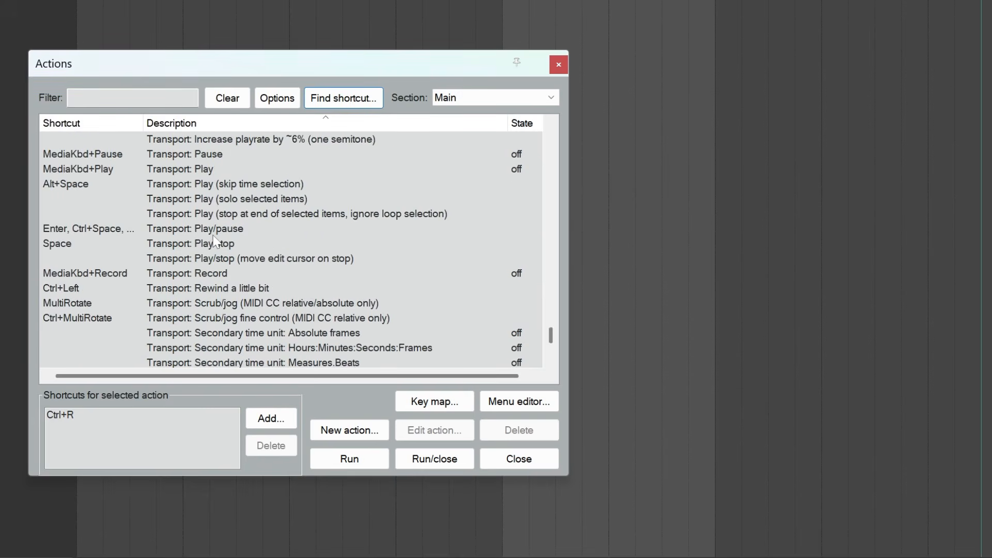
left_click(200, 279)
left_click(269, 421)
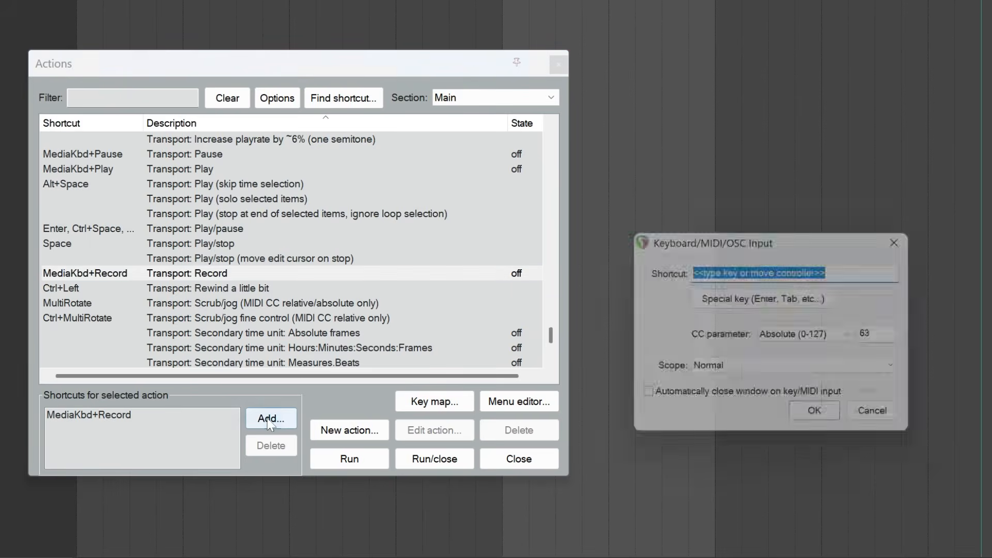
key("r")
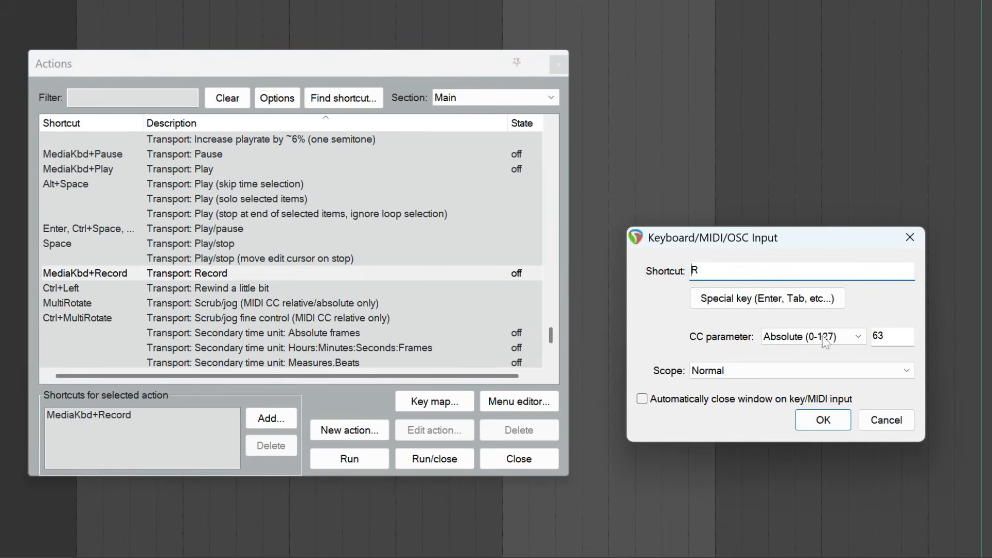
left_click(822, 420)
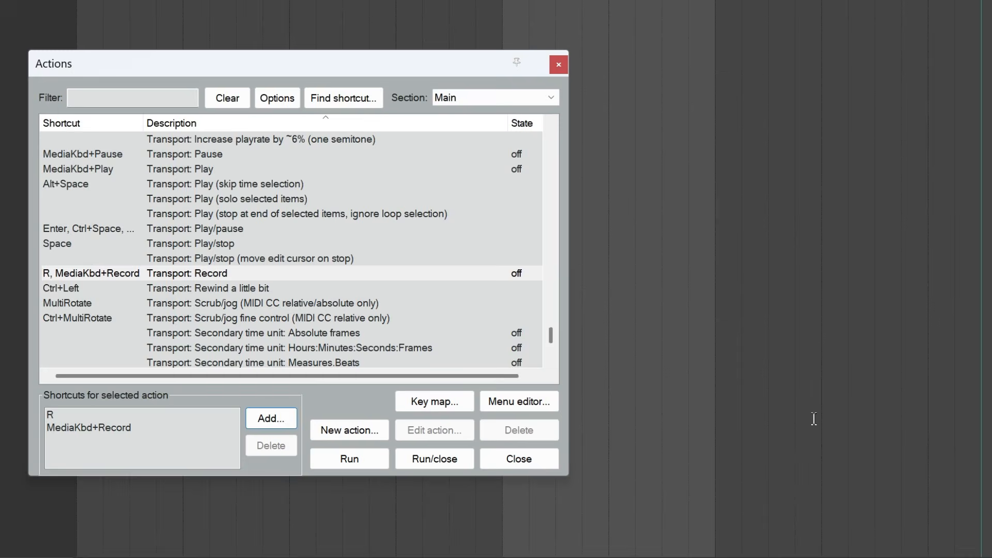
Create a new custom action that starts with Transport: Stop followed by Edit: Undo.
left_click(133, 97)
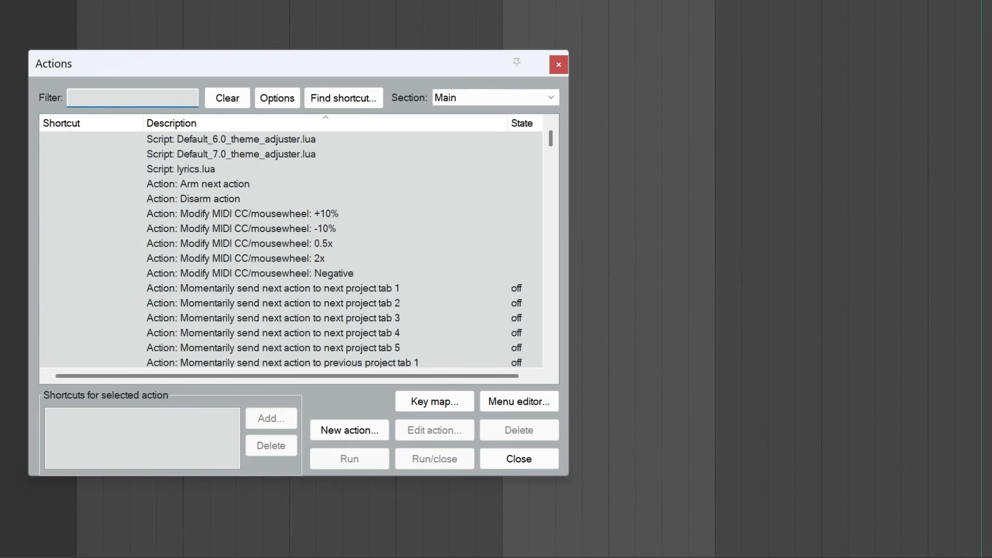
left_click(354, 432)
left_click(372, 453)
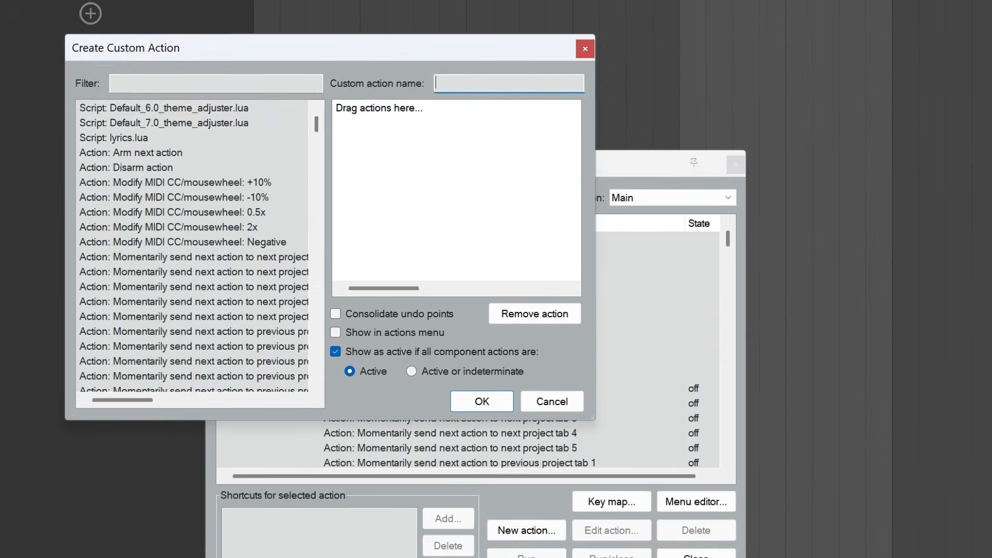
type("stop")
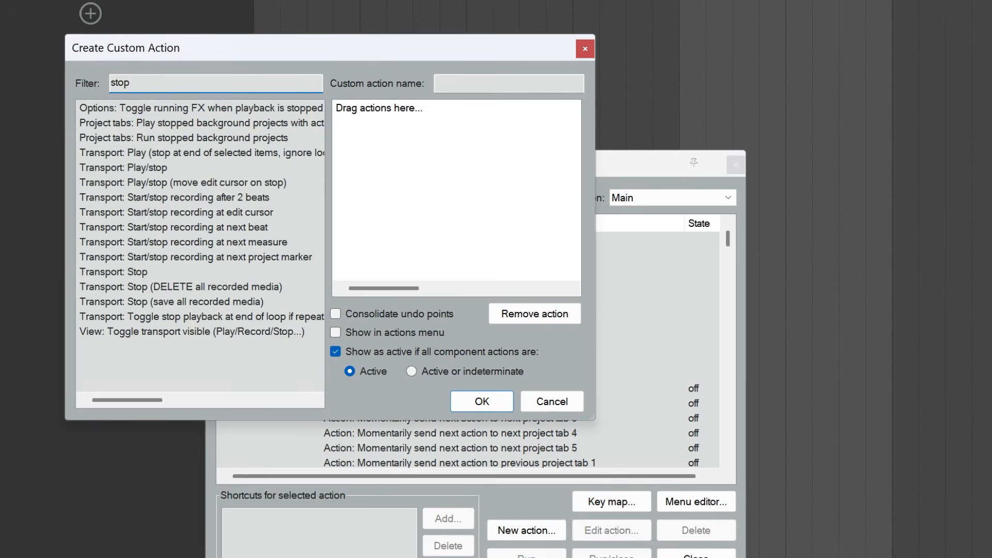
left_click_drag(149, 279, 470, 155)
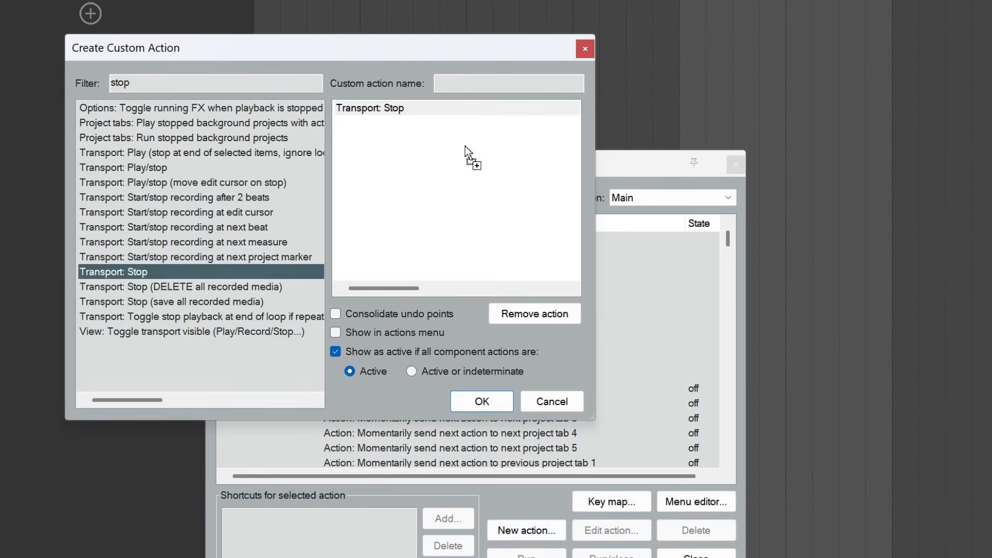
double_click(176, 83)
type("undo")
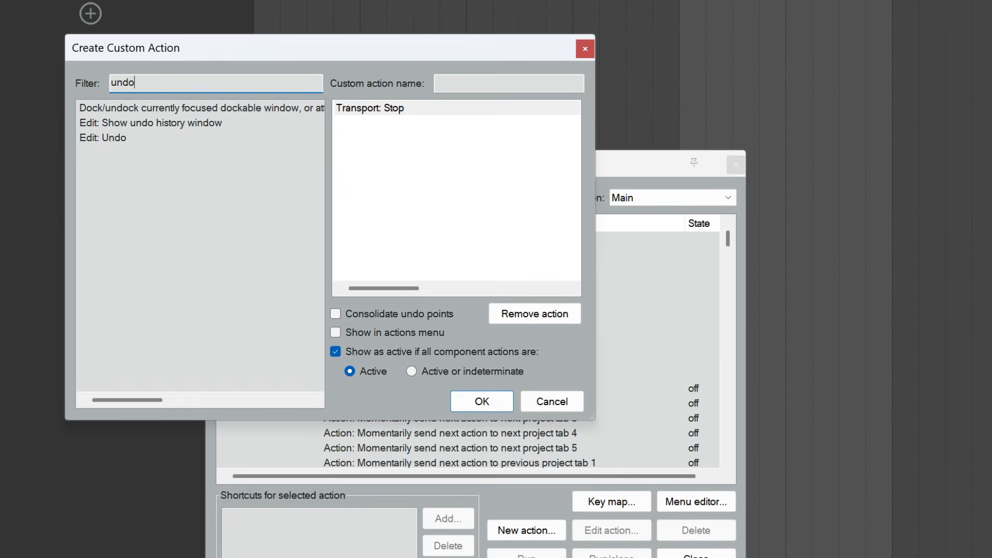
left_click_drag(114, 143, 411, 145)
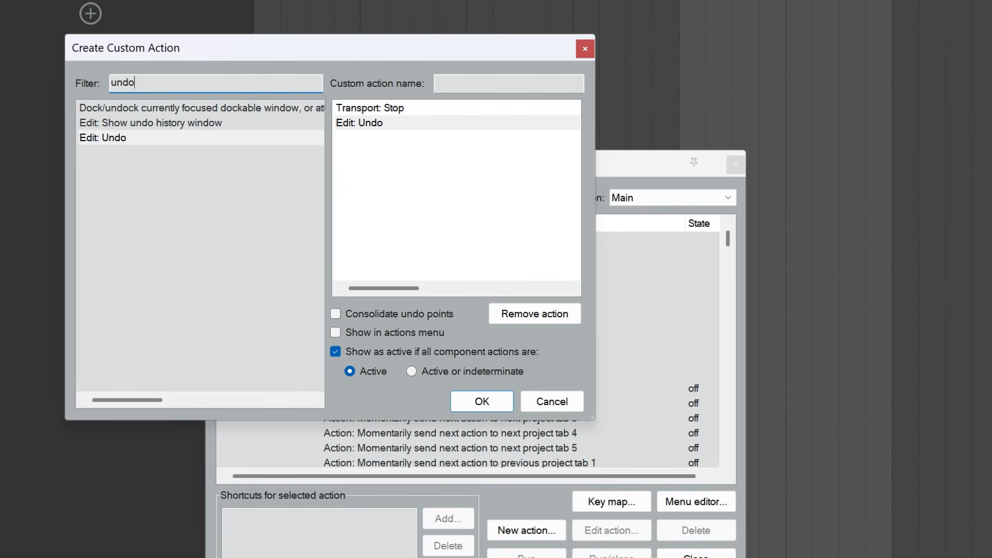
Add Transport: Record as the custom action's third command and save it under the name Rerecord.
double_click(124, 84)
type("record")
left_click_drag(321, 138, 333, 385)
left_click_drag(149, 244, 437, 173)
left_click(481, 83)
type("Rerecord")
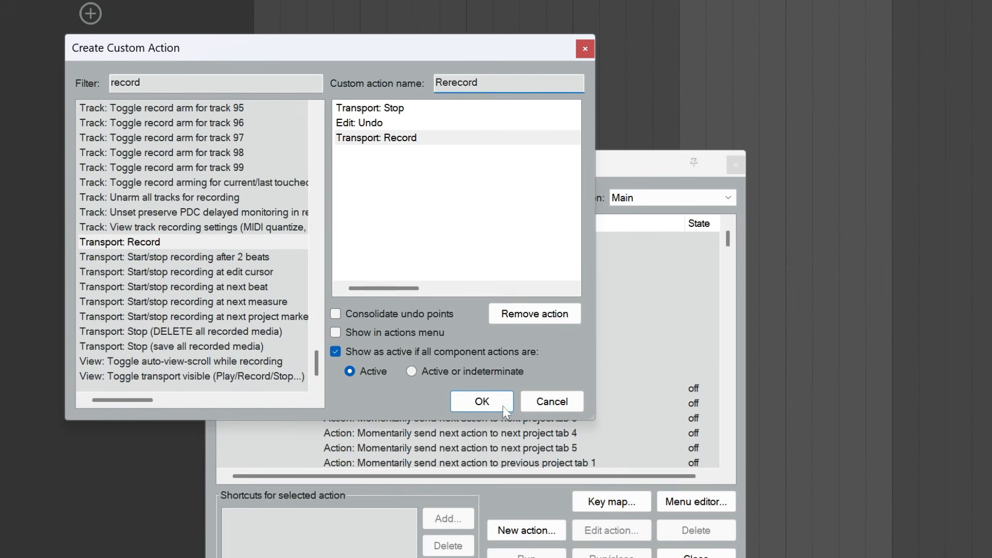
left_click(488, 404)
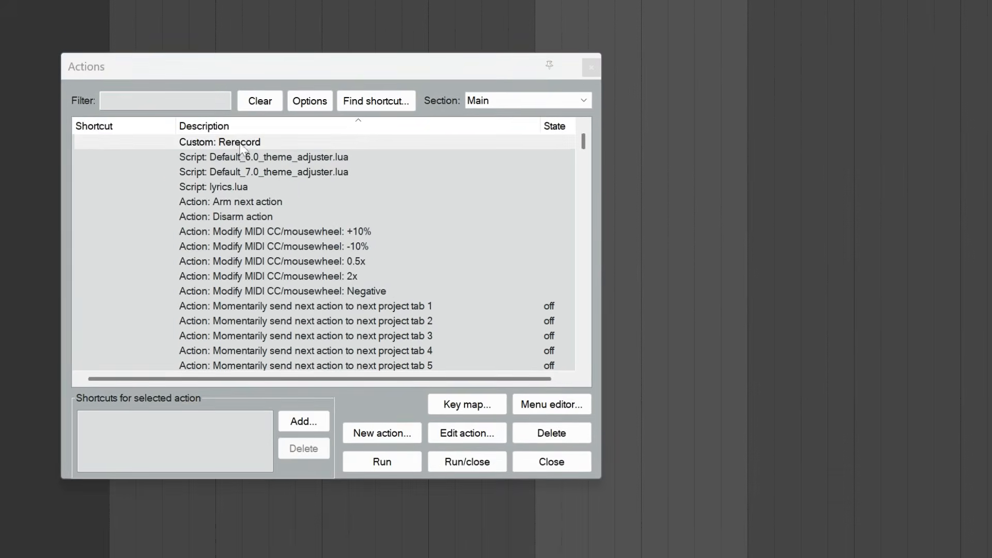
Assign the numpad * as the shortcut of the Custom: Rerecord action.
left_click(384, 243)
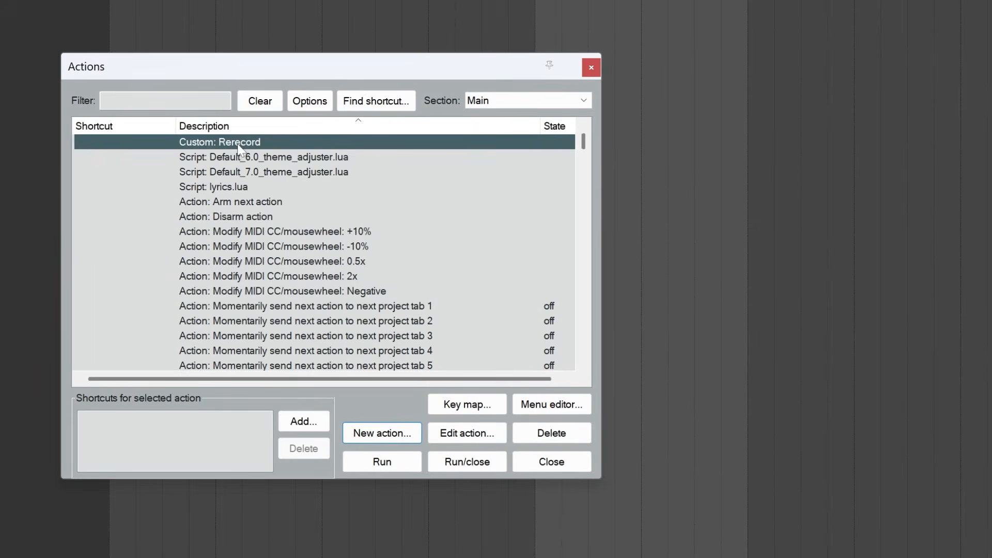
left_click(297, 427)
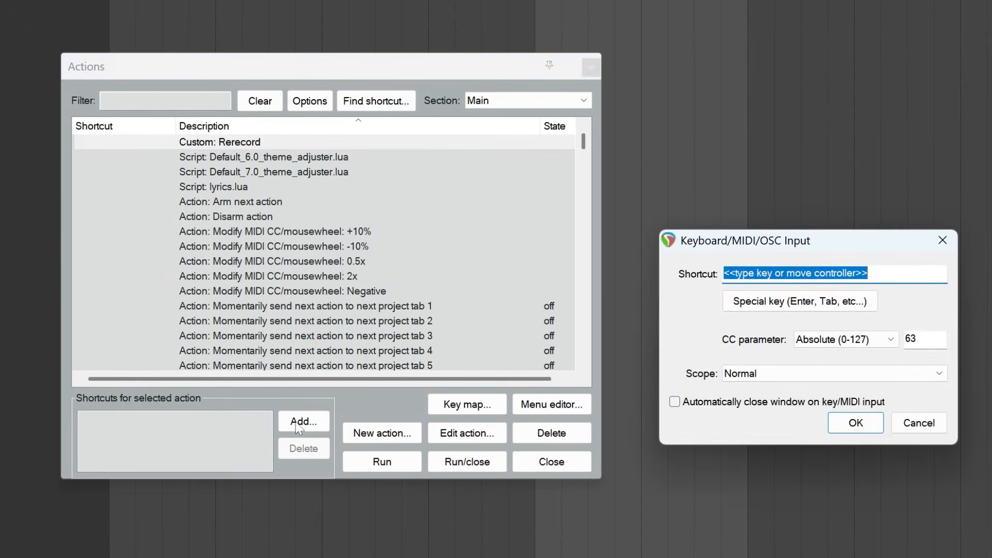
key("KP_Multiply")
left_click(856, 424)
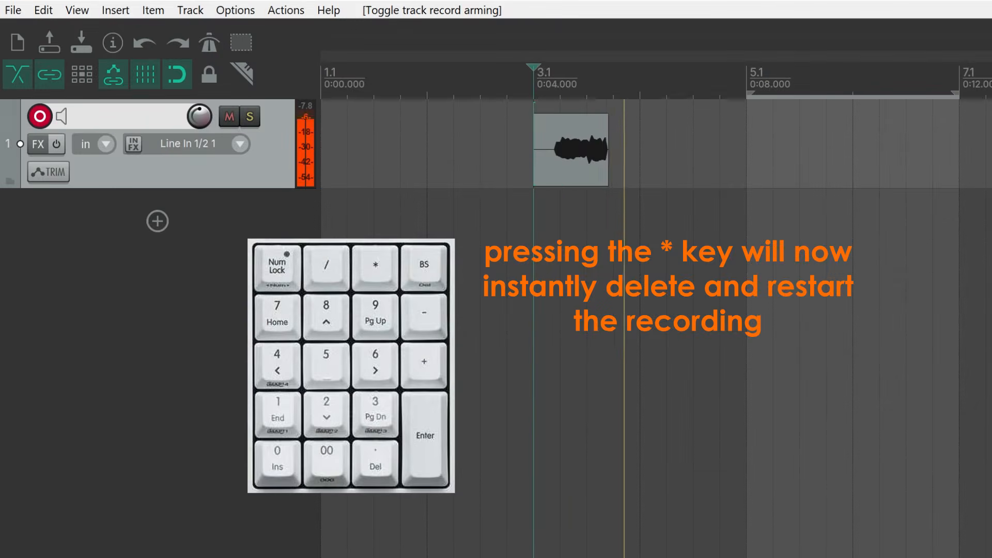
Discard and restart the running take on track 1 twice with the Rerecord shortcut.
key("KP_Multiply")
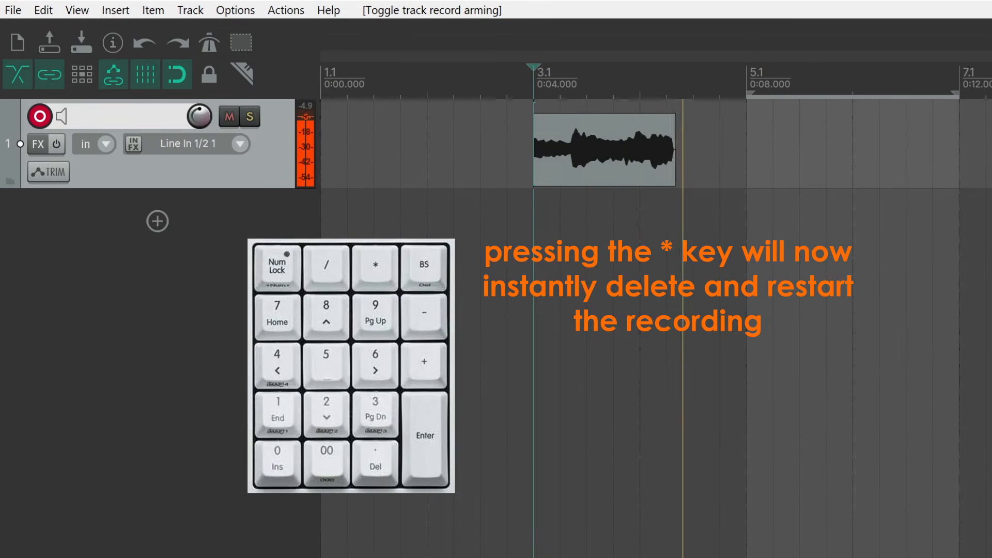
key("KP_Multiply")
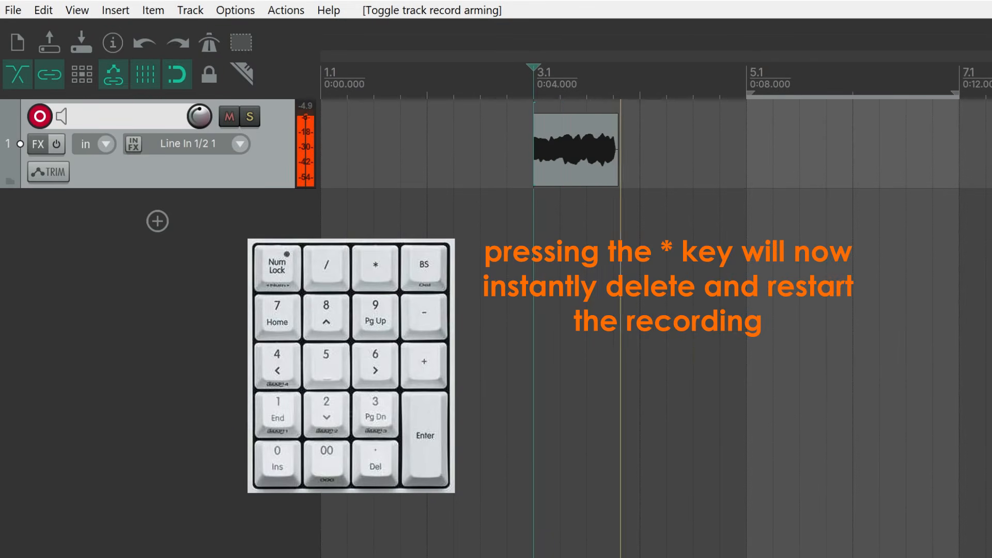